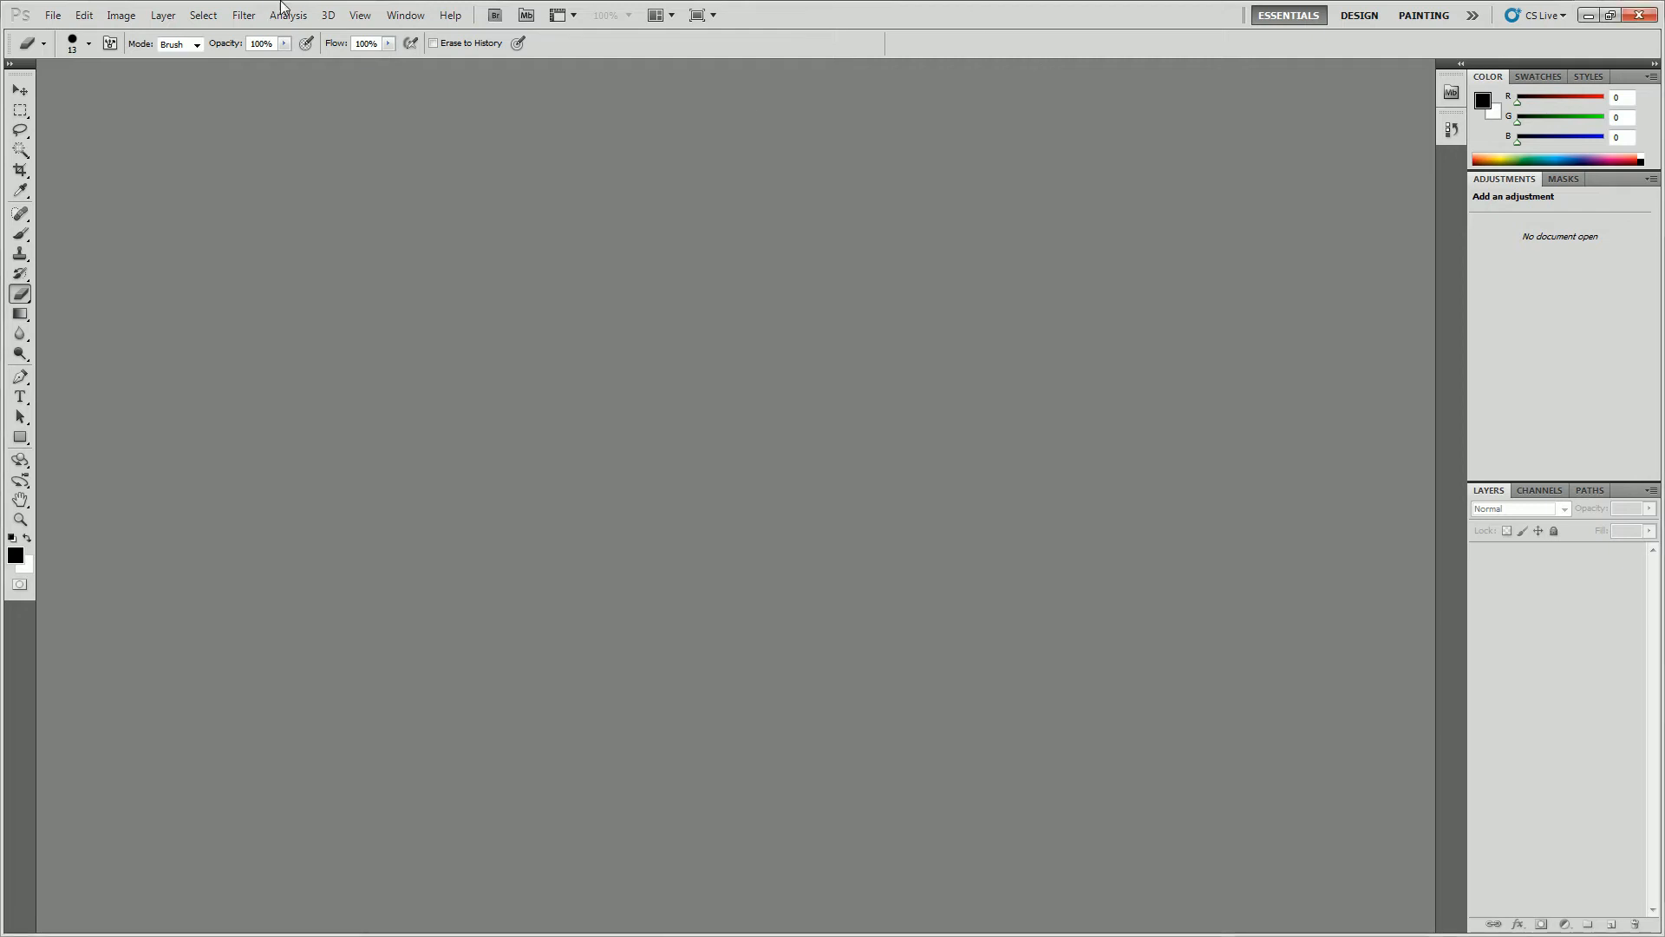
Start a new document in inches, with a width of 11 and a height of 8.5.
{"action": "left_click", "coordinate": [53, 21]}
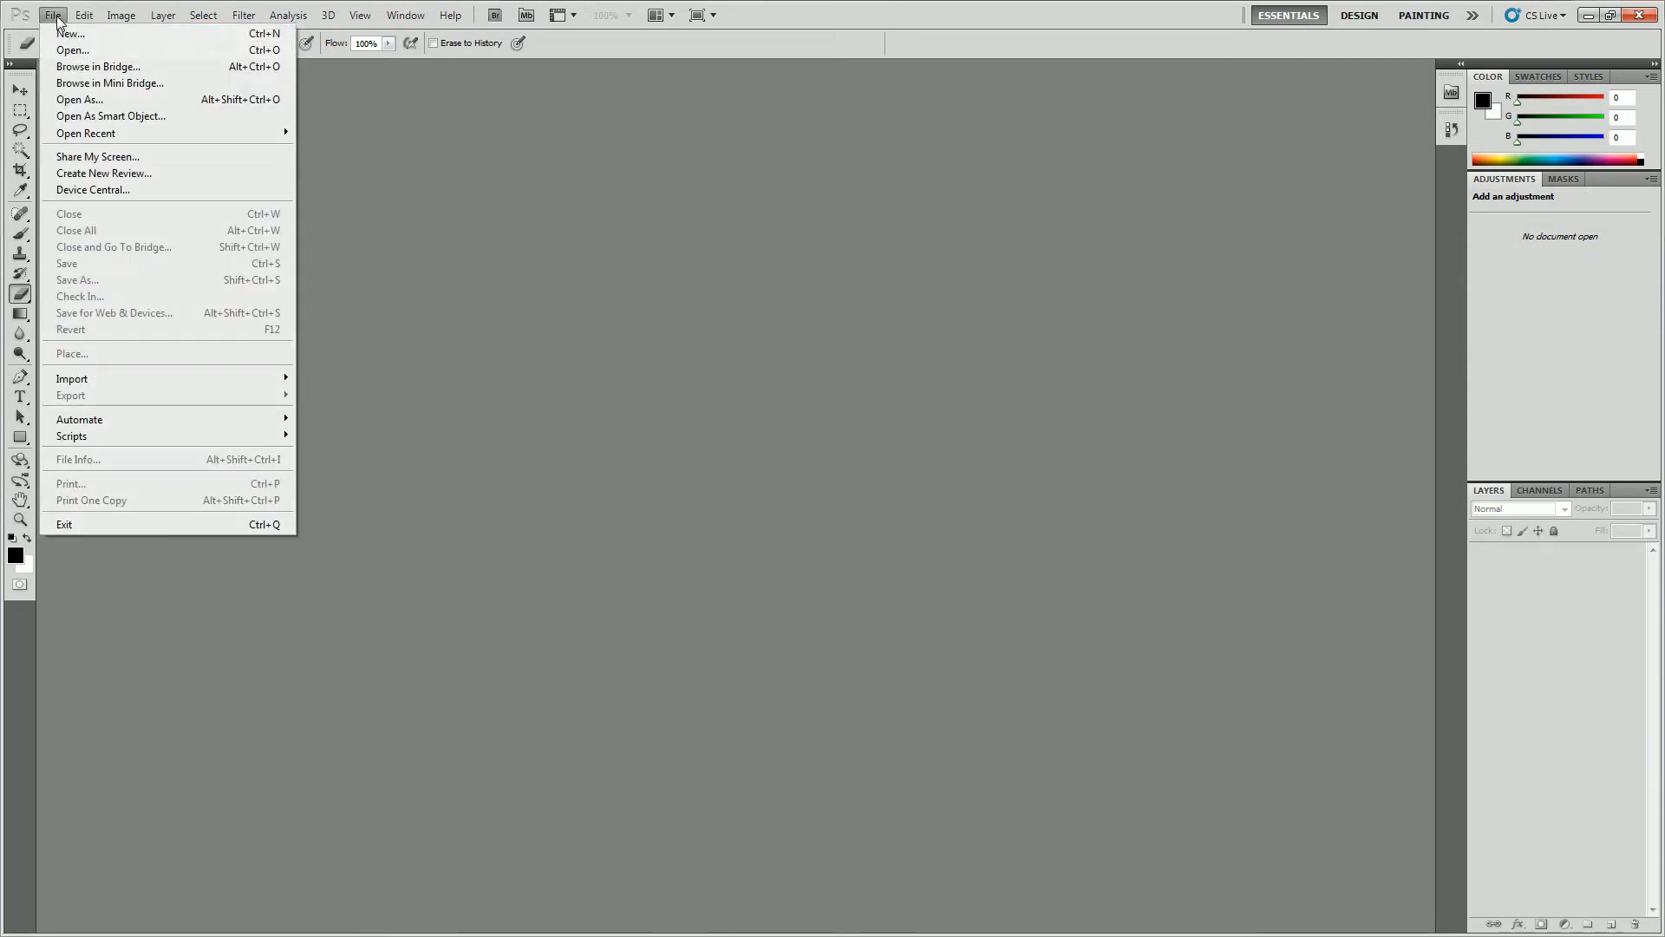
{"action": "left_click", "coordinate": [64, 34]}
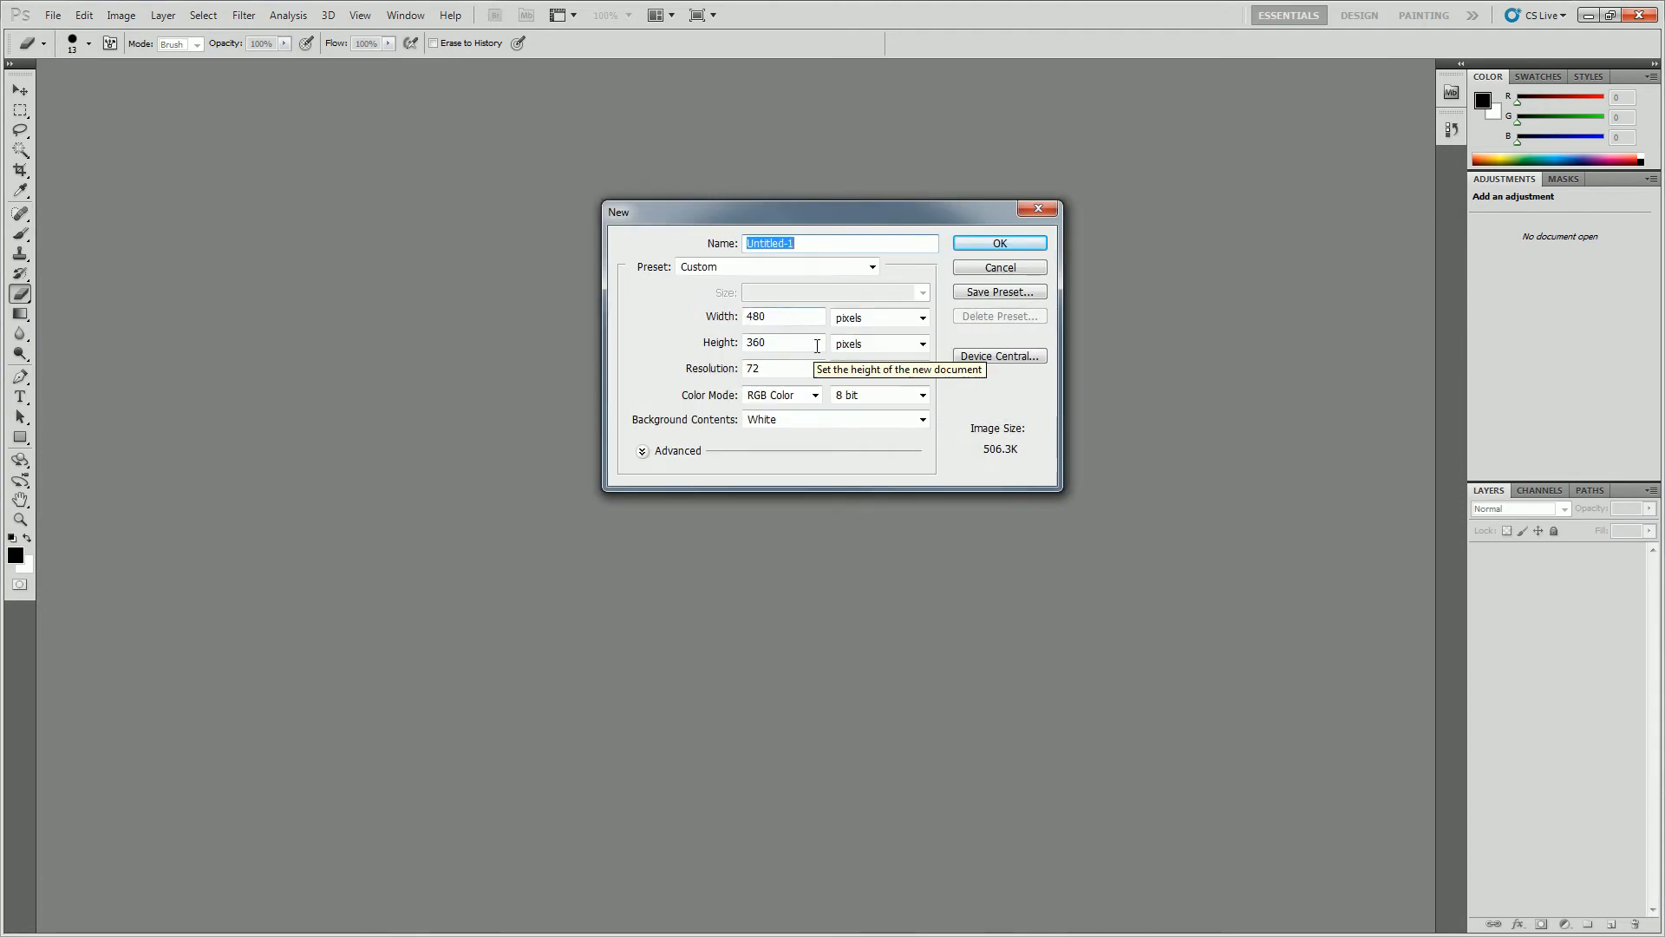
{"action": "left_click", "coordinate": [863, 318]}
{"action": "left_click", "coordinate": [855, 348]}
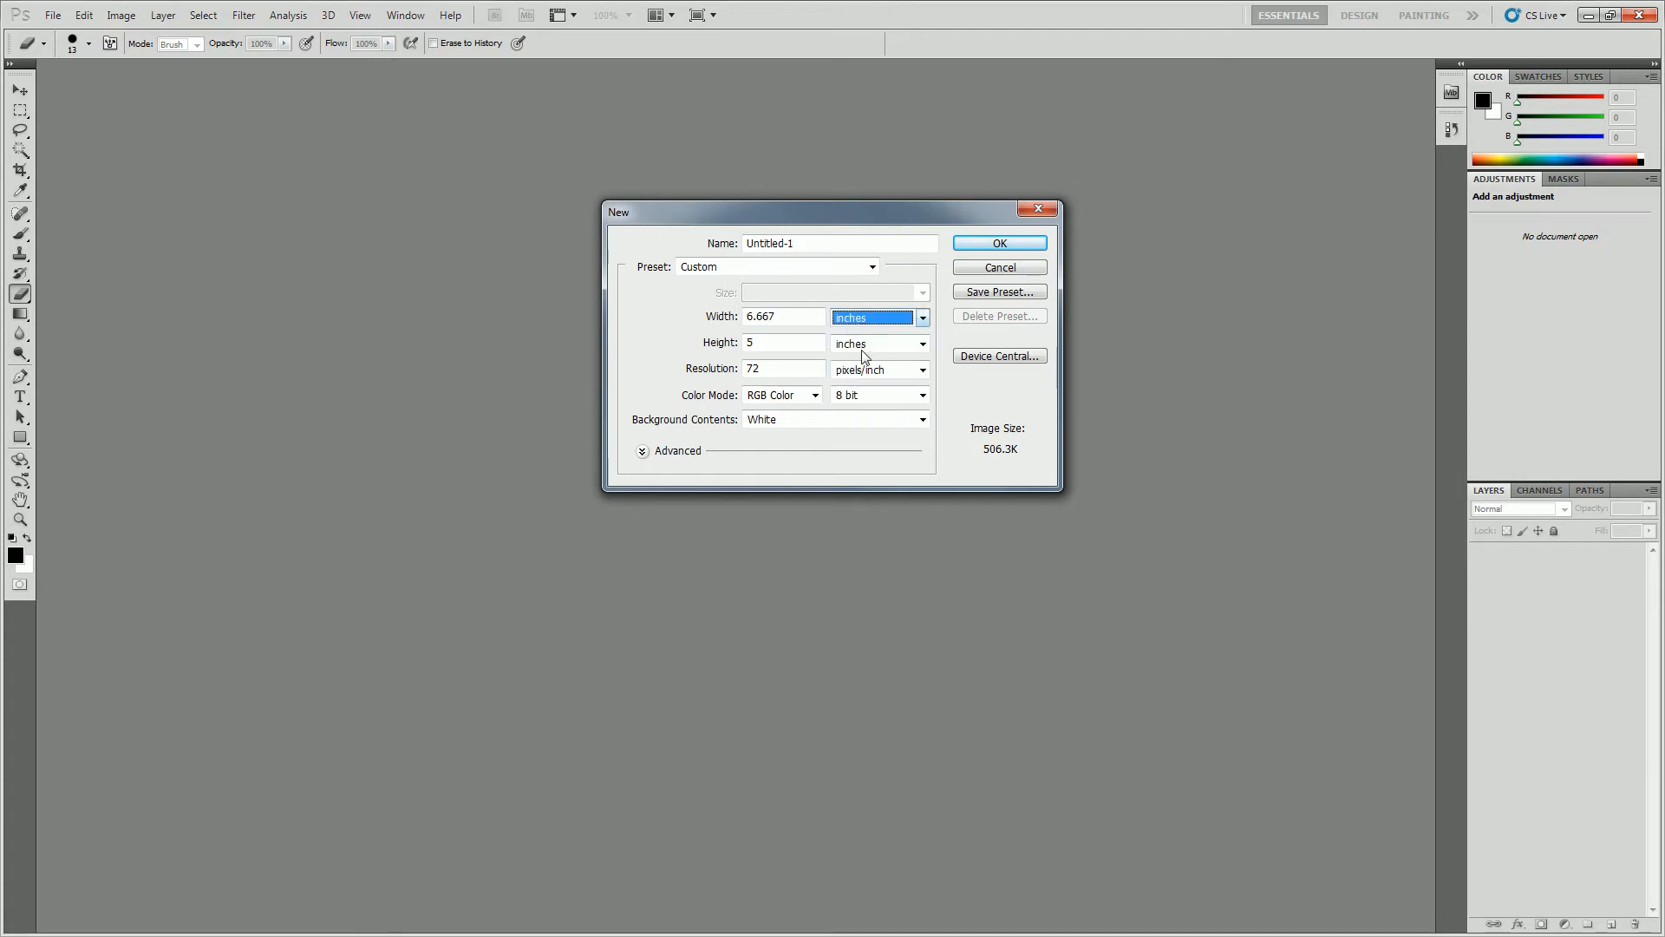
{"action": "left_click", "coordinate": [803, 315]}
{"action": "left_click_drag", "start_coordinate": [803, 315], "coordinate": [642, 320]}
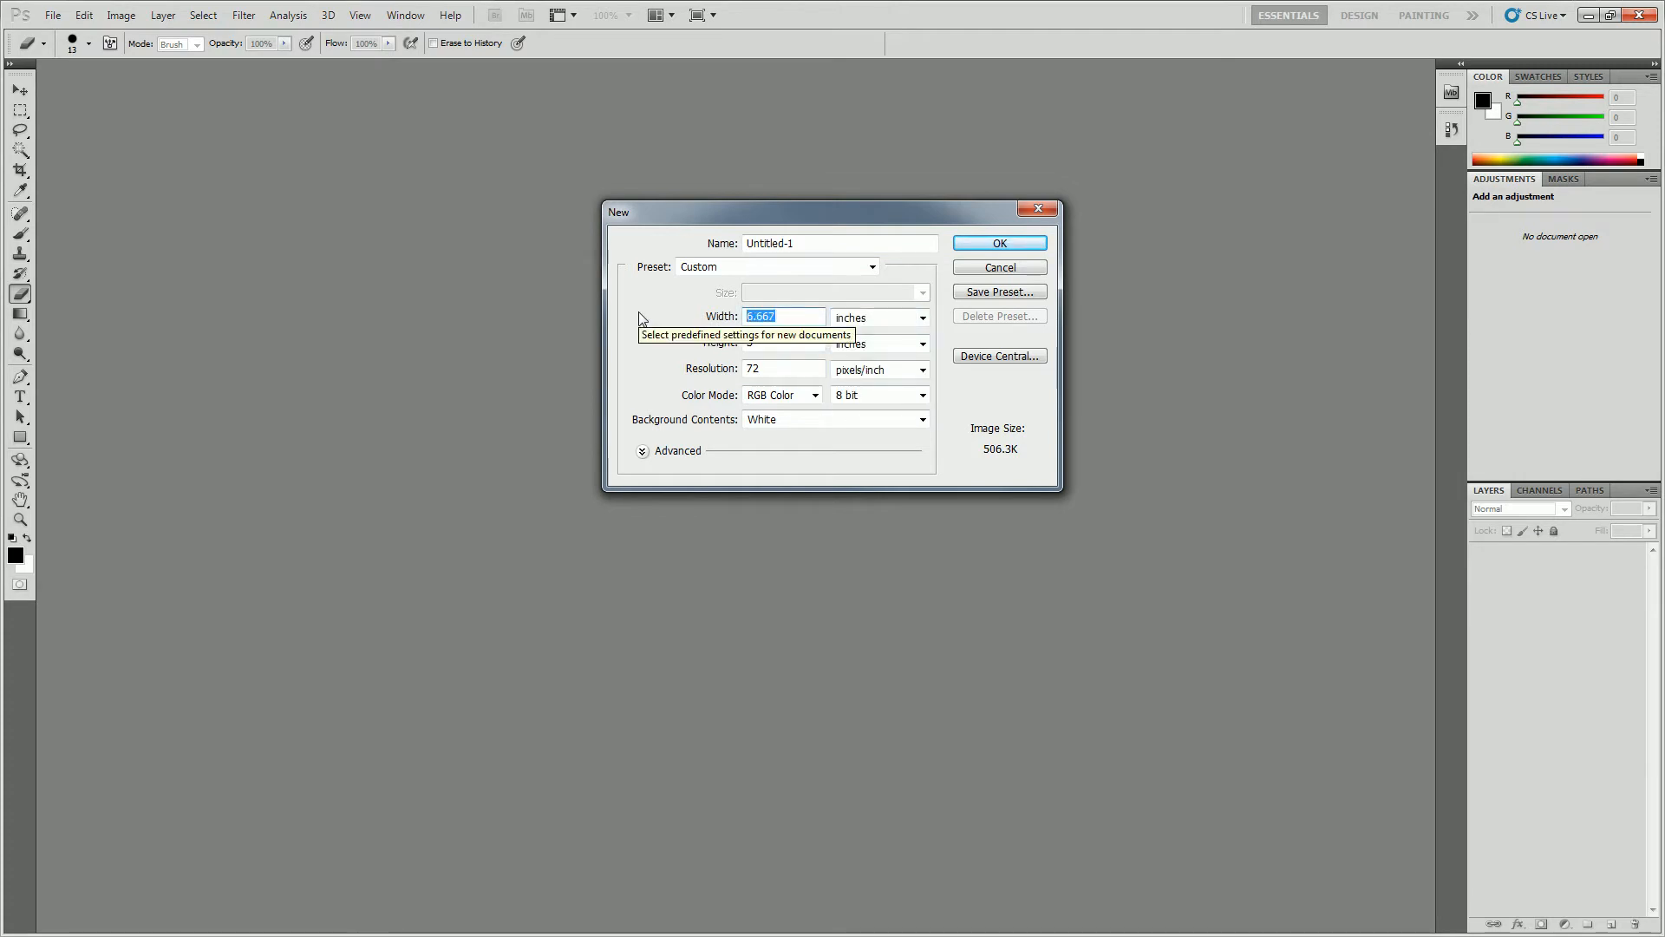
{"action": "type", "text": "11"}
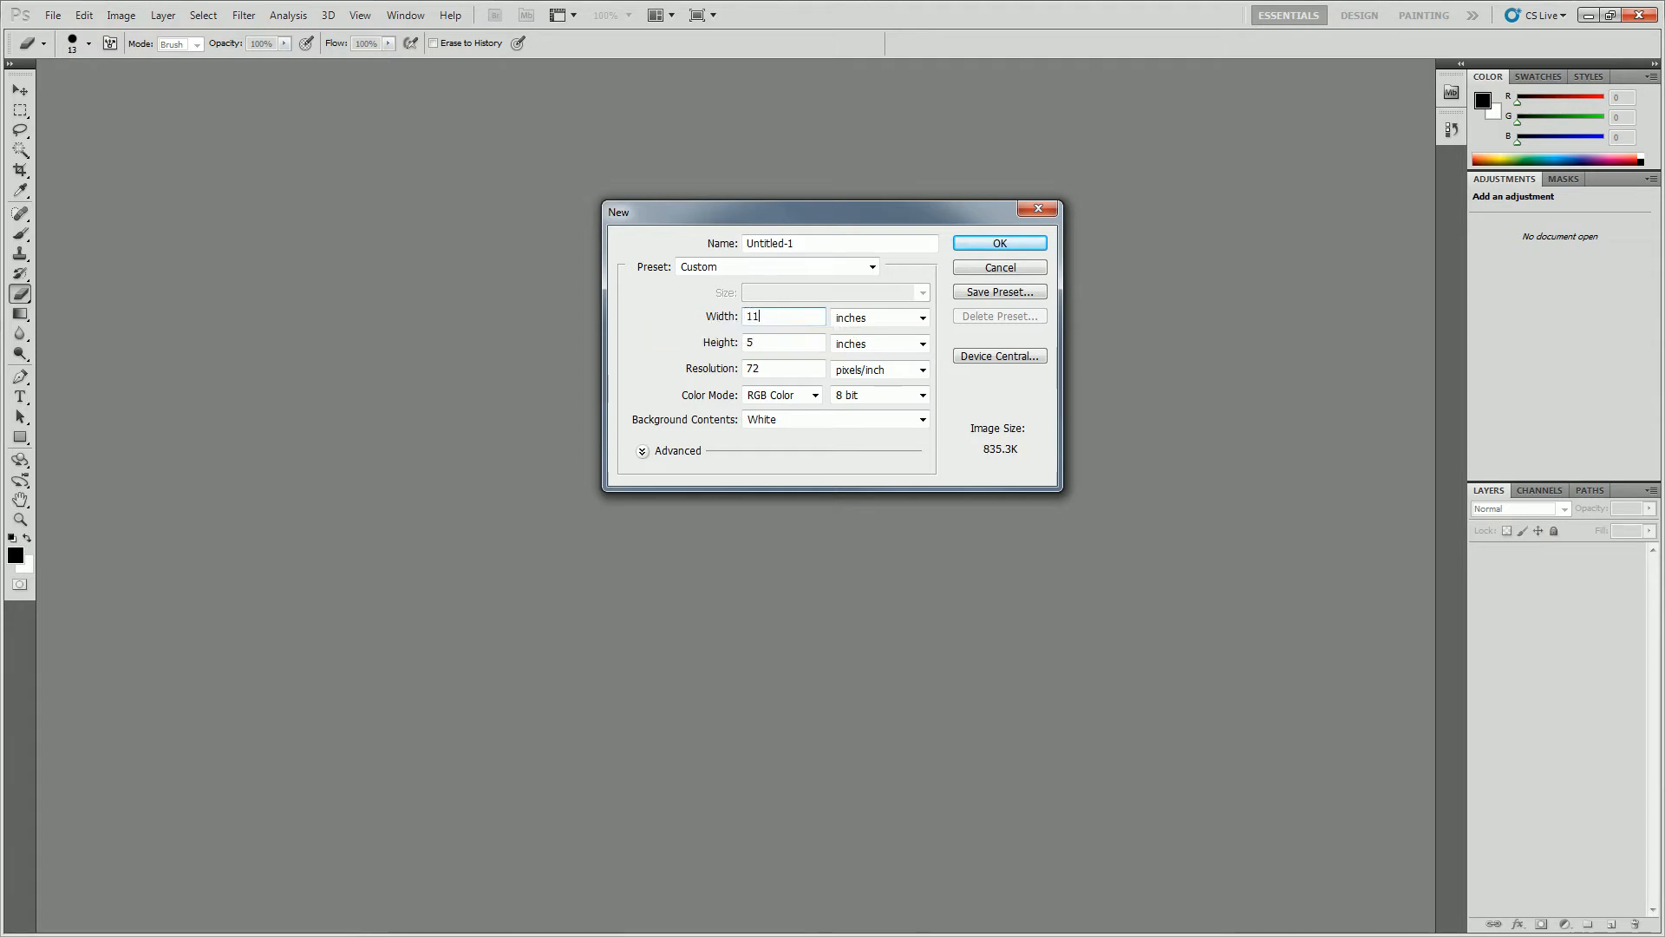
{"action": "left_click", "coordinate": [794, 338]}
{"action": "key", "text": "BackSpace"}
{"action": "type", "text": "8.5"}
Set the new document's resolution to 150 pixels/inch and create it.
{"action": "left_click", "coordinate": [797, 367]}
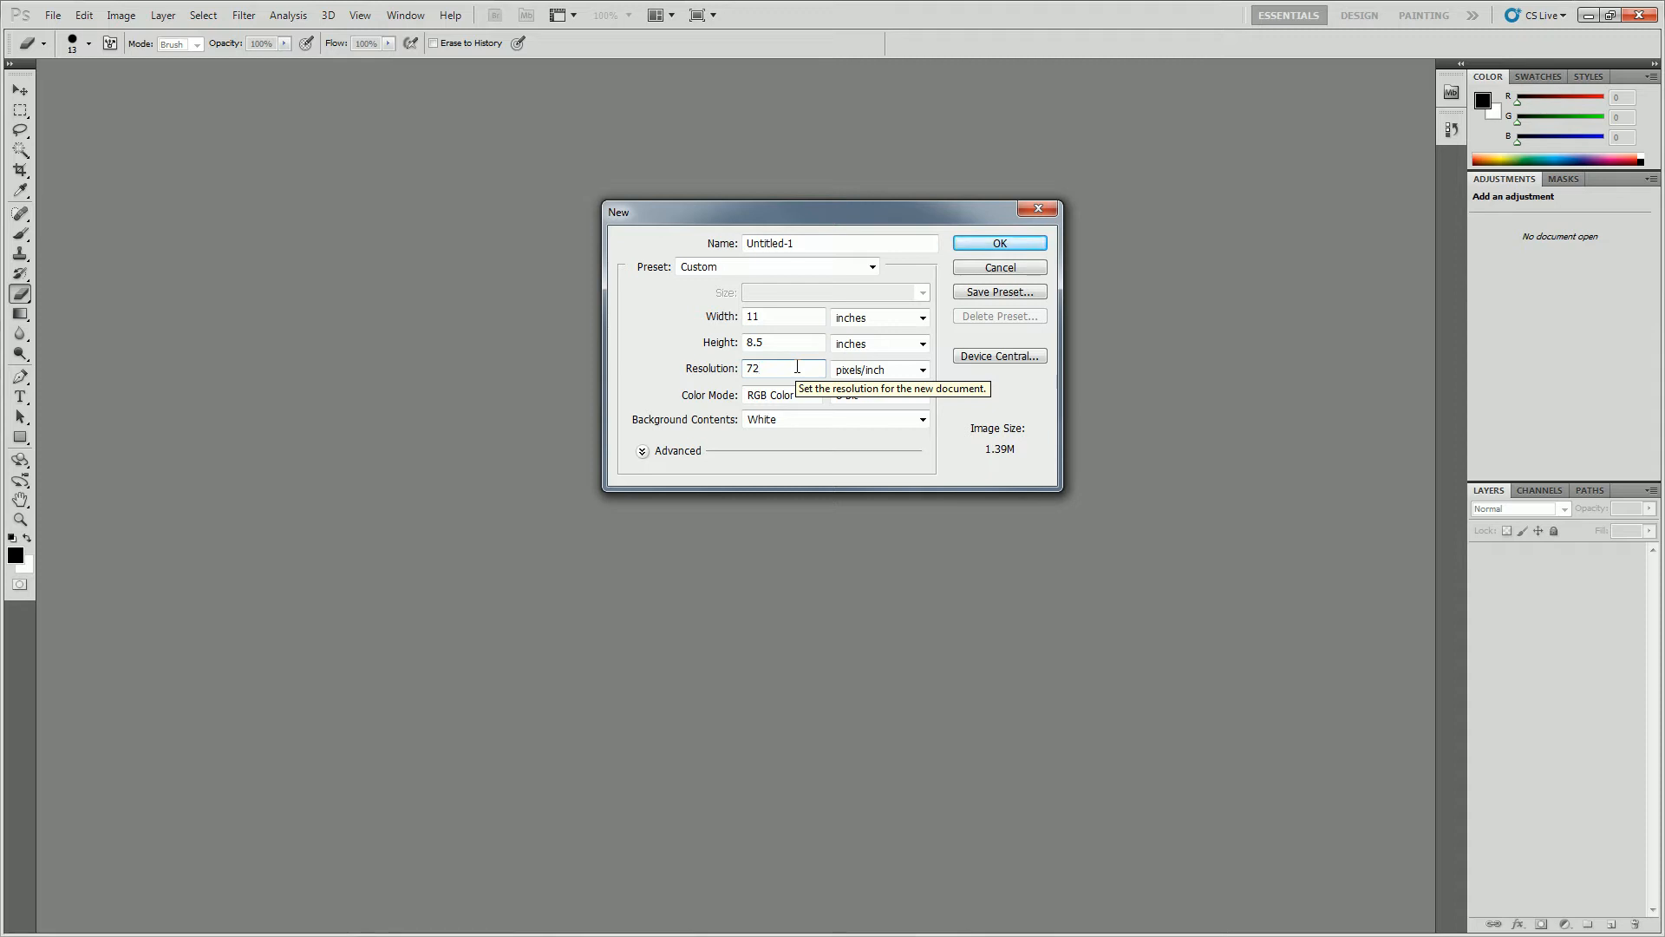
{"action": "key", "text": "BackSpace"}
{"action": "key", "text": "BackSpace"}
{"action": "type", "text": "150"}
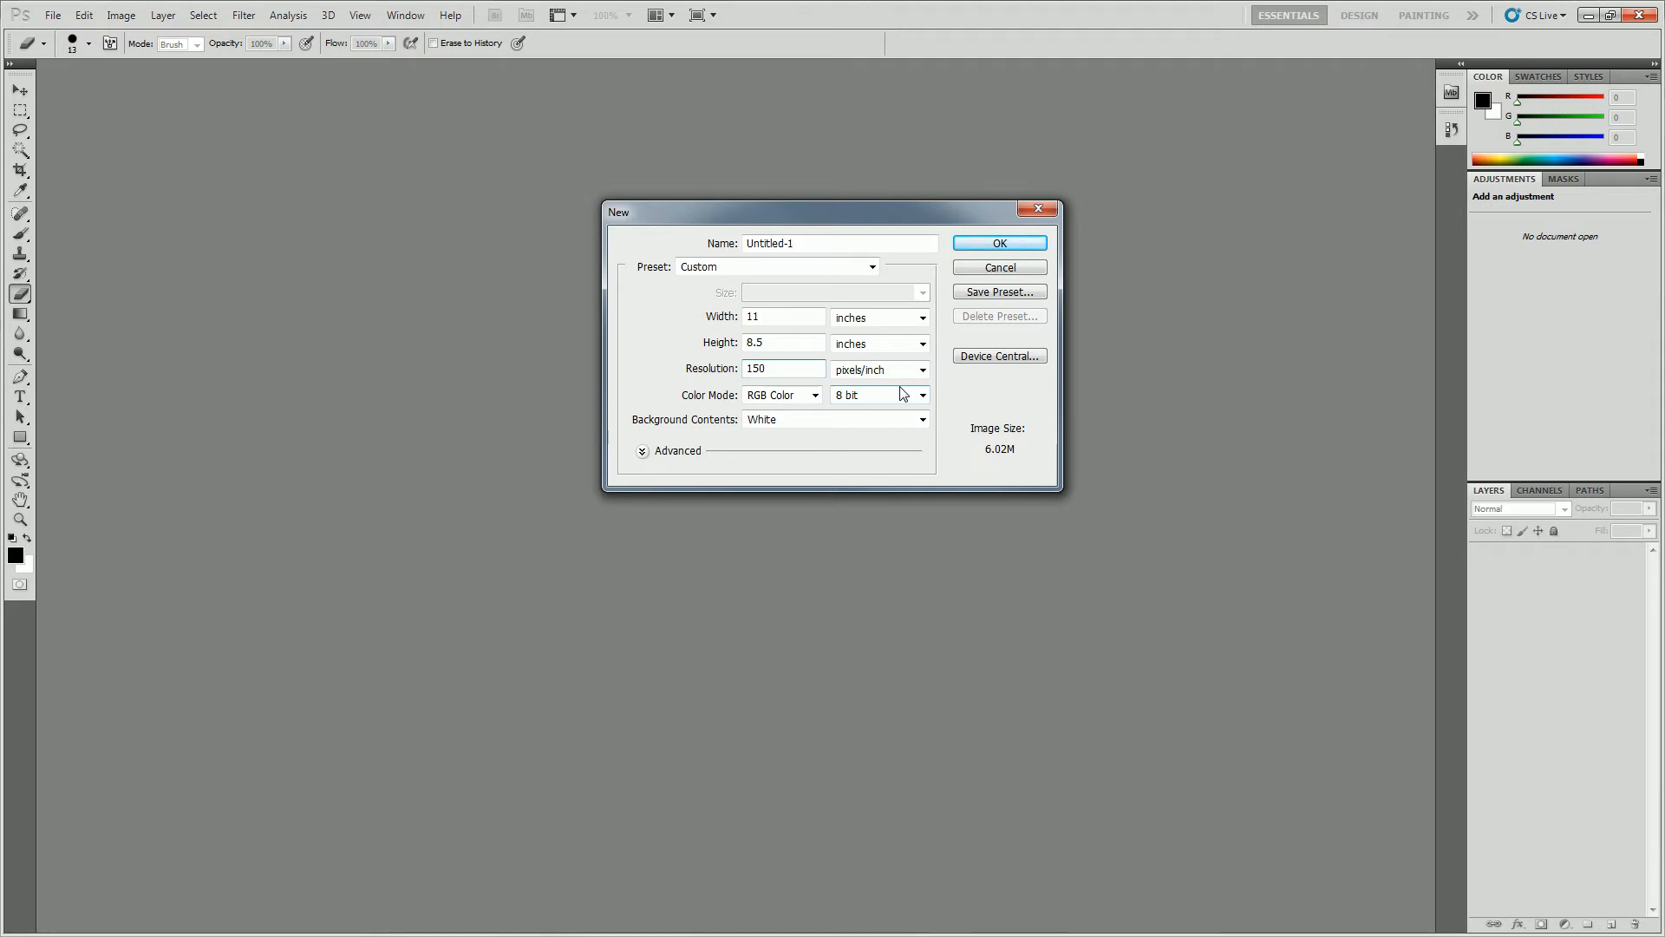
{"action": "left_click", "coordinate": [998, 243]}
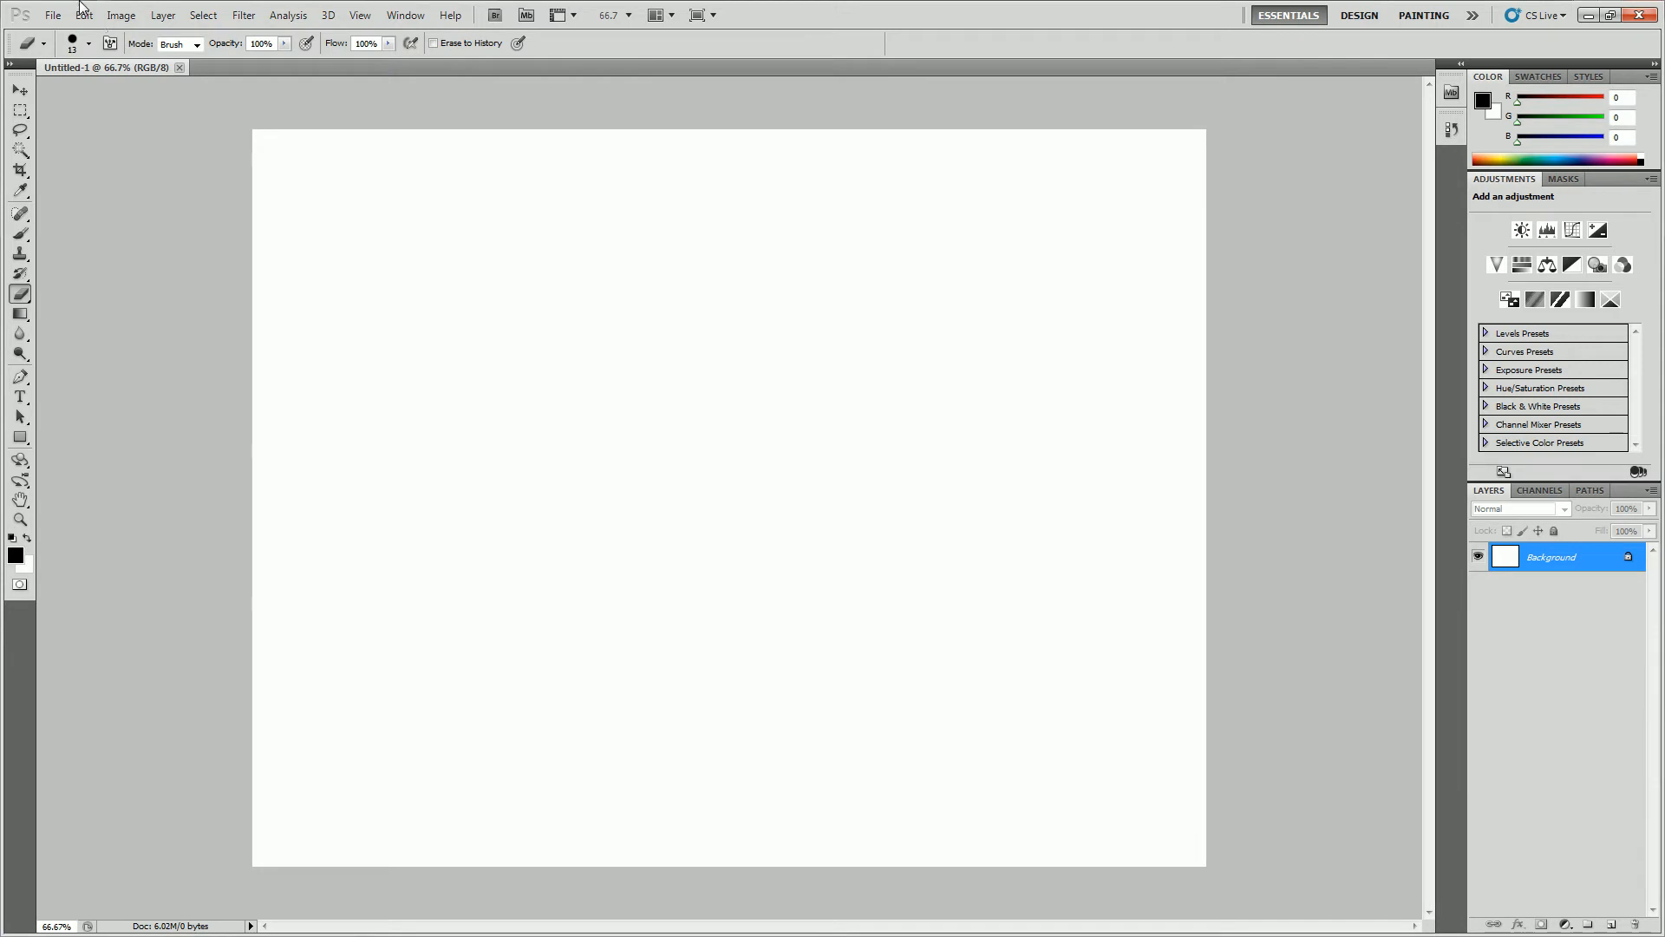
Show the rulers around the canvas, and place a trial horizontal guide in its upper part before undoing that guide.
{"action": "left_click", "coordinate": [359, 17]}
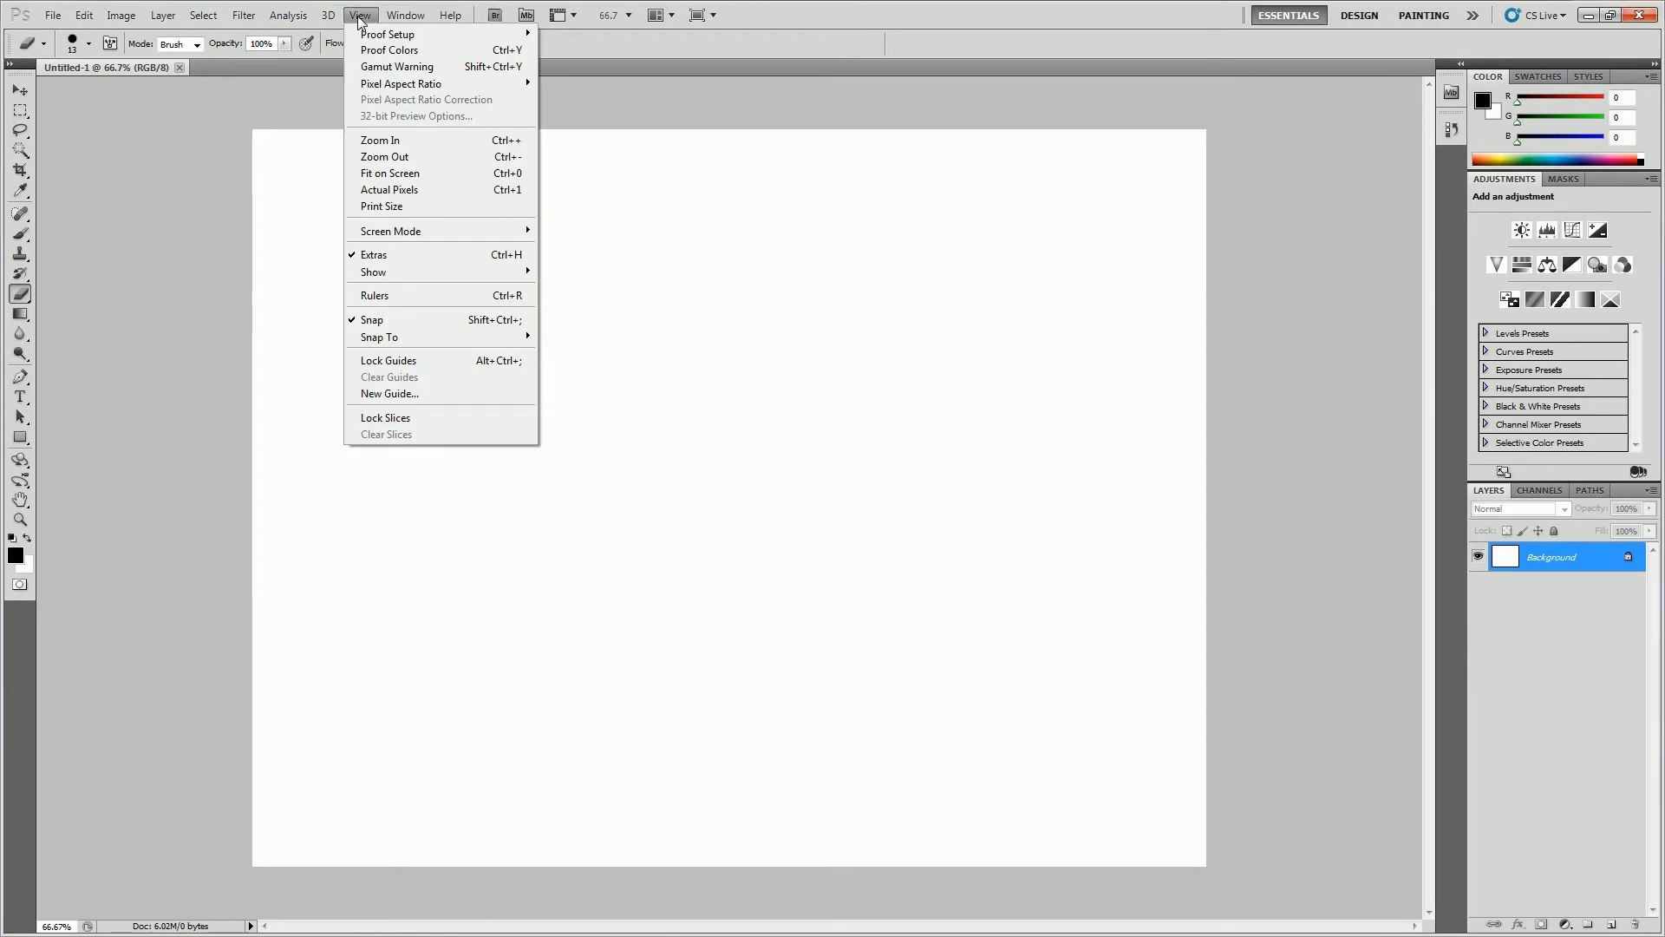
{"action": "left_click", "coordinate": [477, 304]}
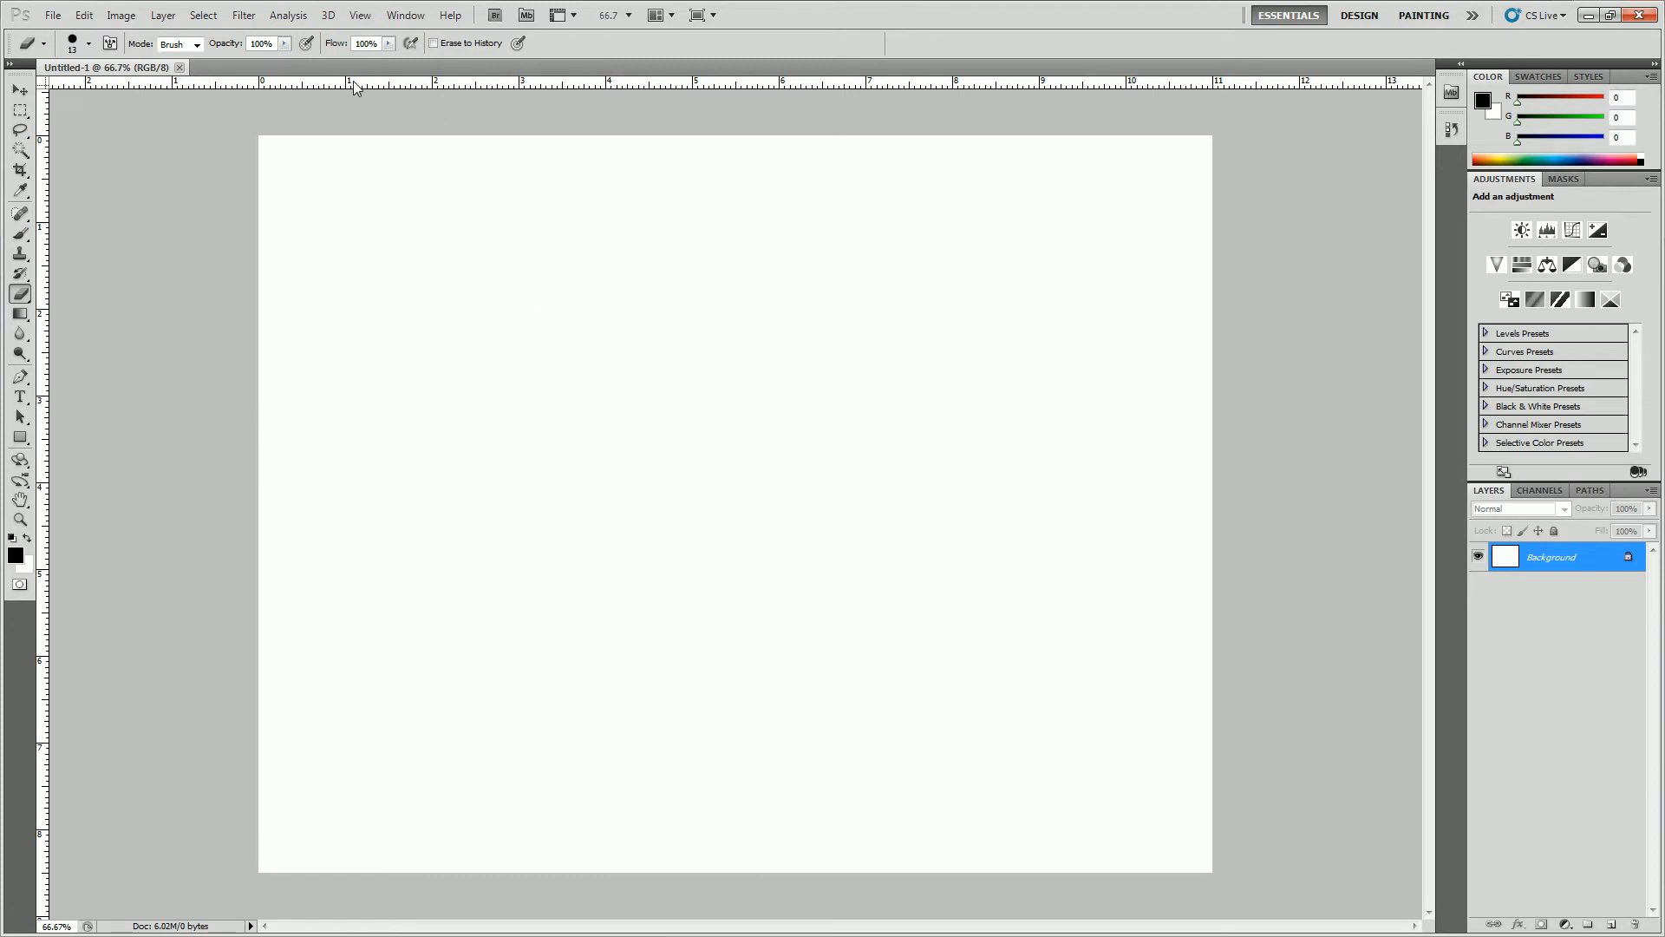
{"action": "left_click_drag", "start_coordinate": [352, 84], "coordinate": [357, 289]}
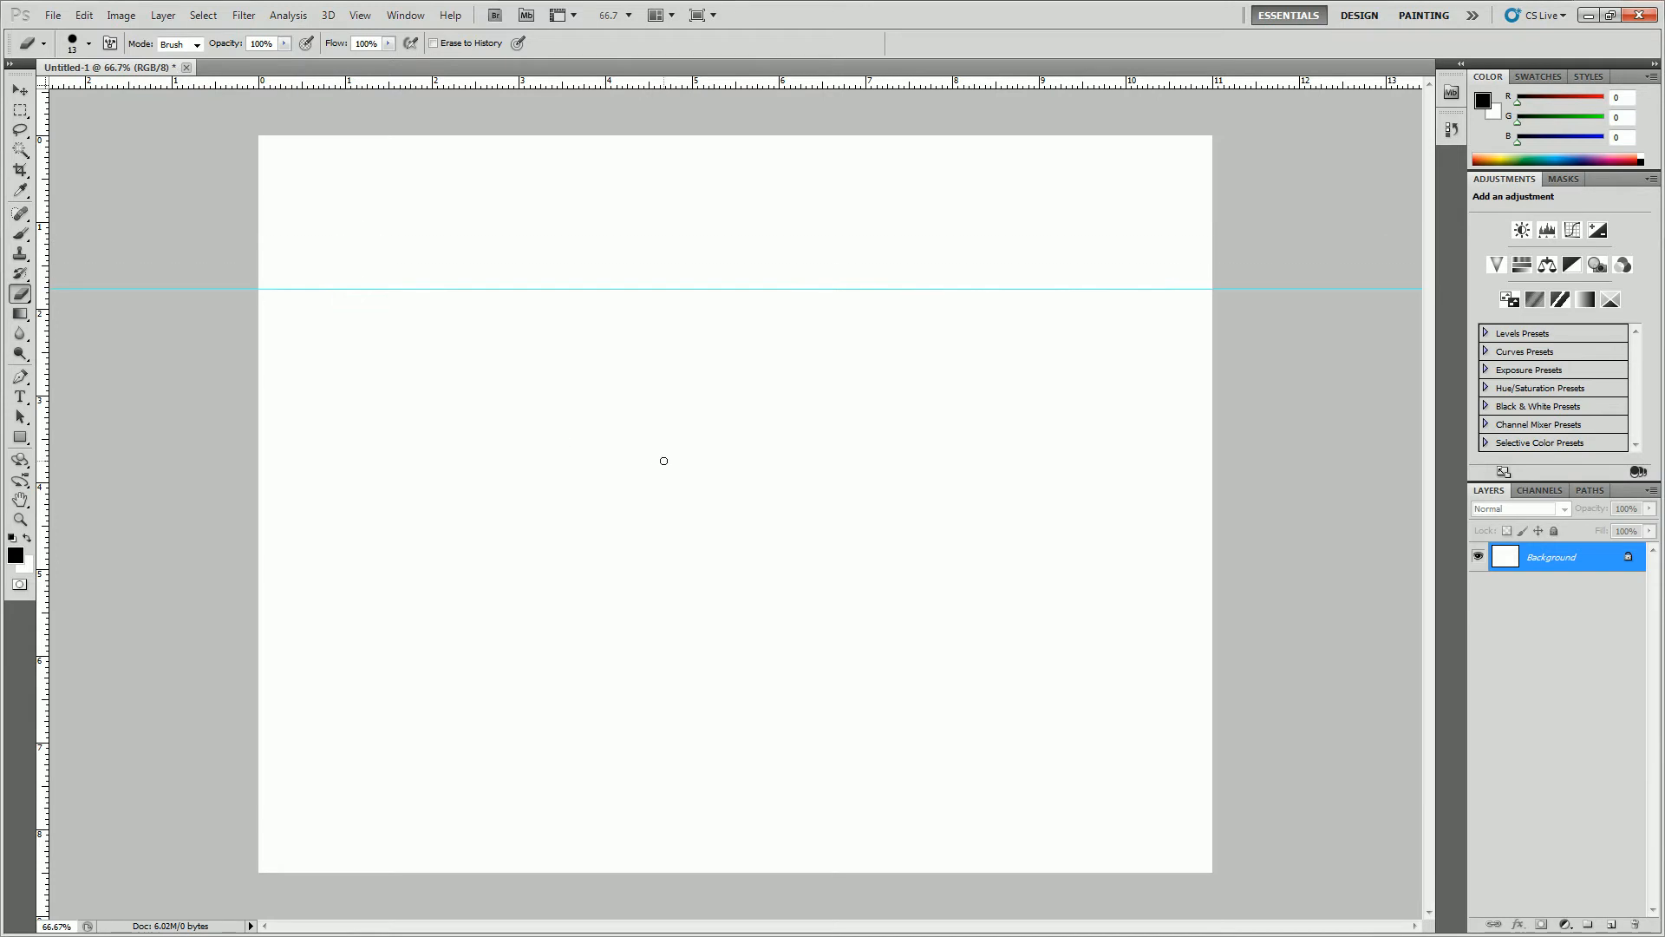
{"action": "key", "text": "ctrl+z"}
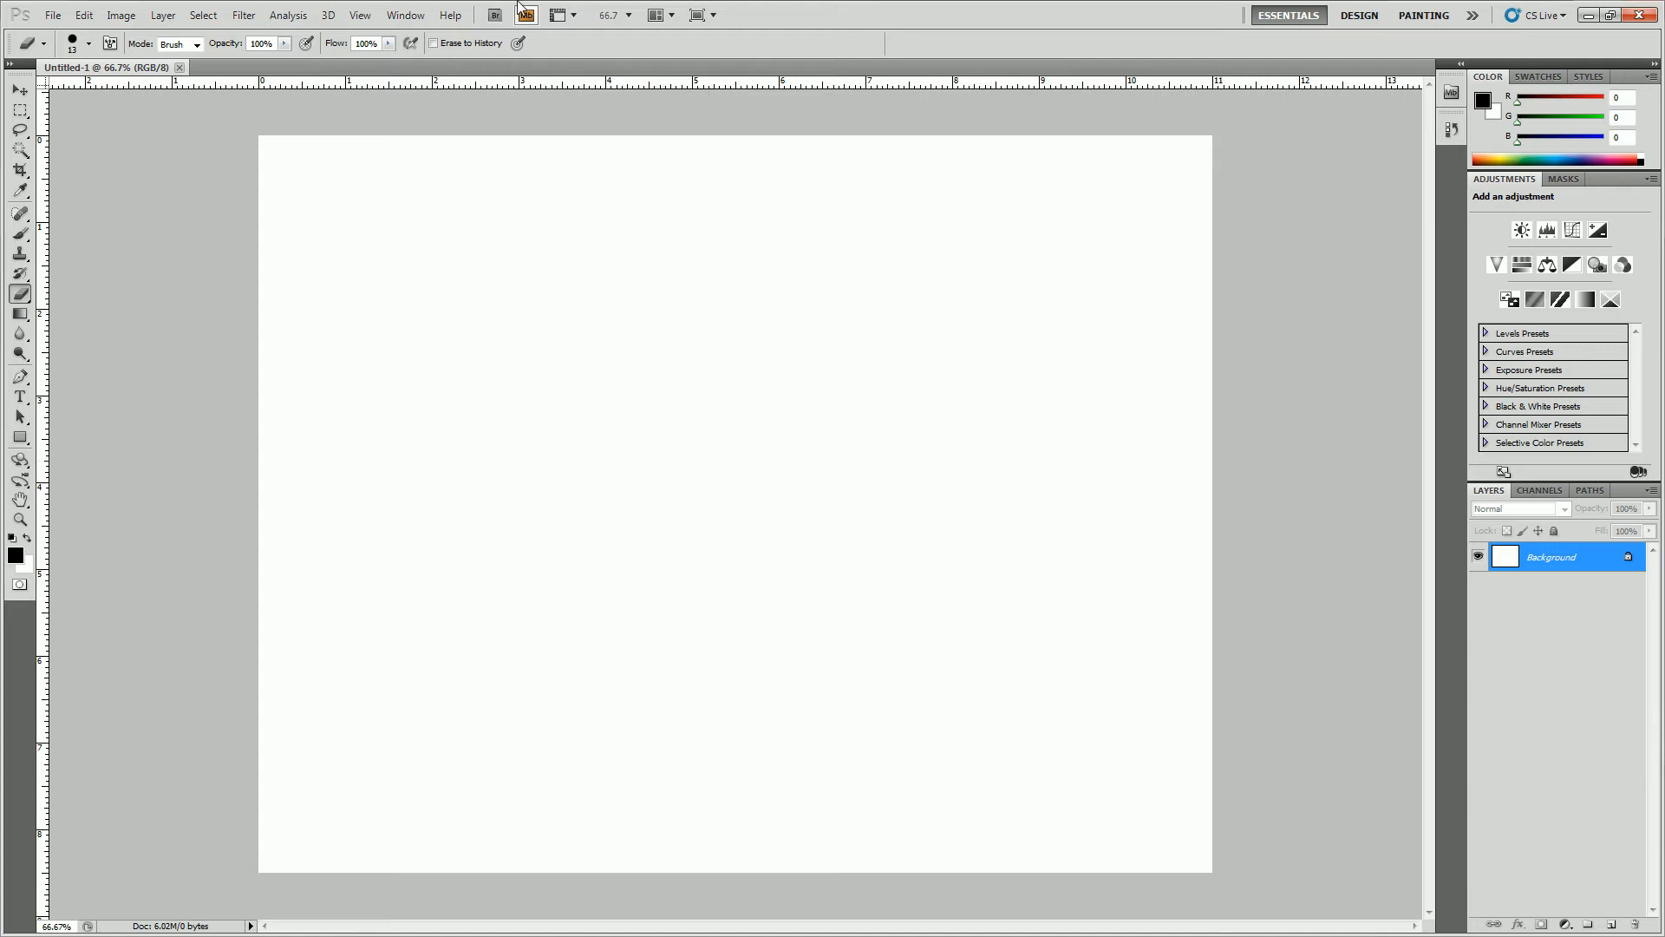
Add a vertical guide at 33.33% of the page width.
{"action": "left_click", "coordinate": [360, 15]}
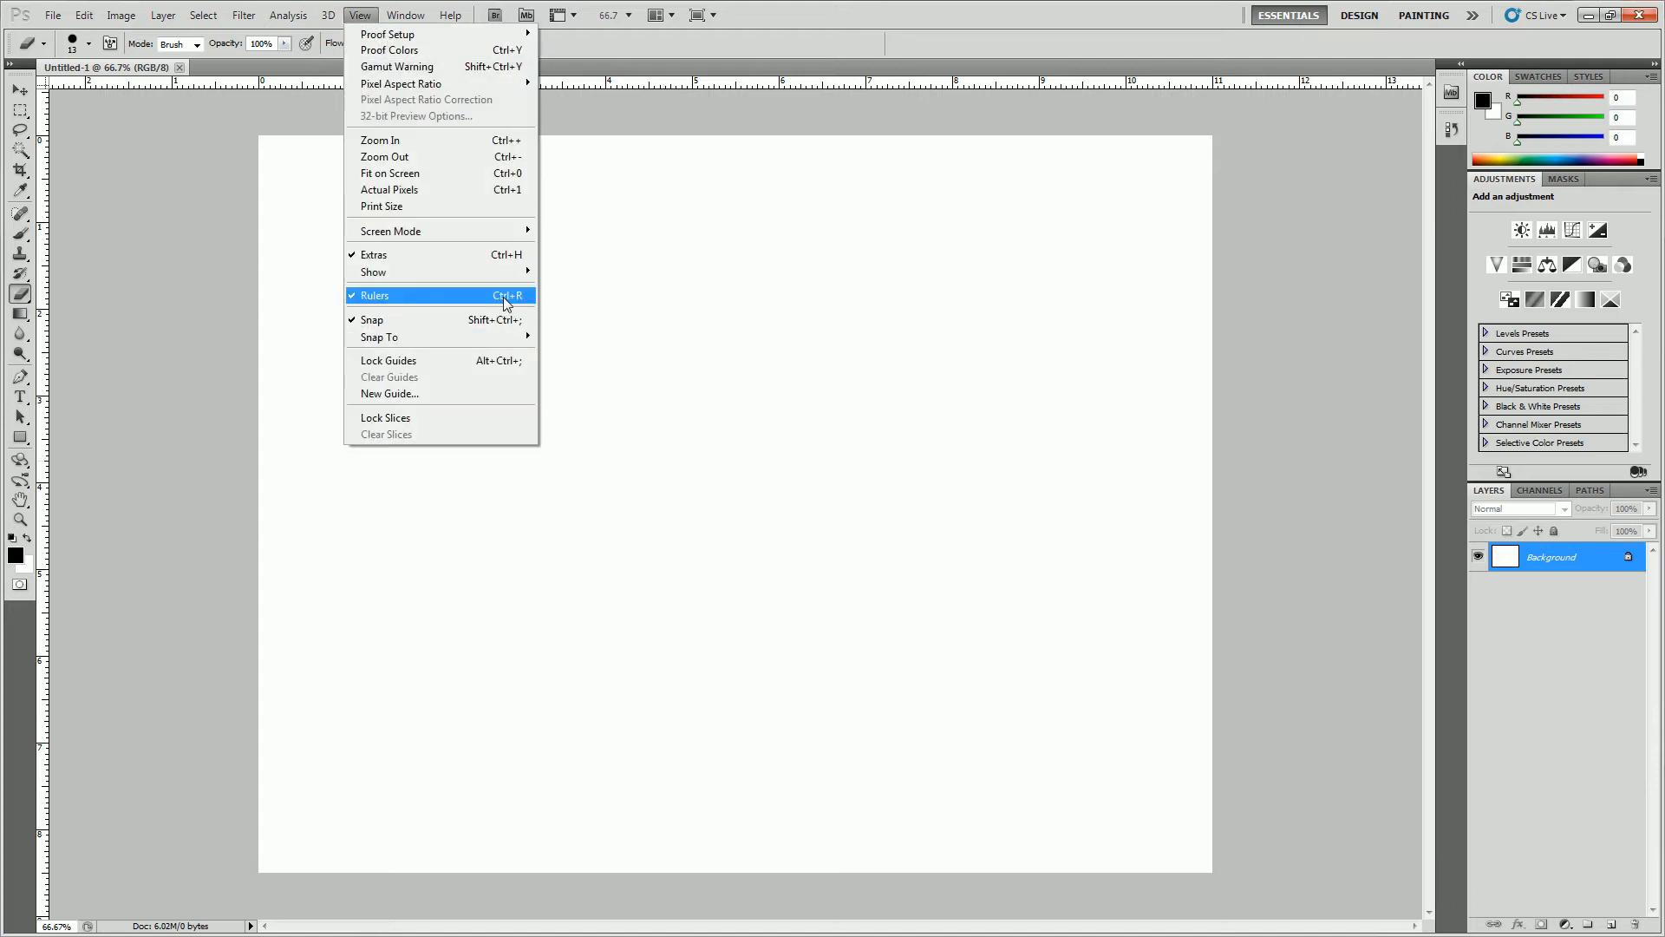
{"action": "left_click", "coordinate": [462, 392]}
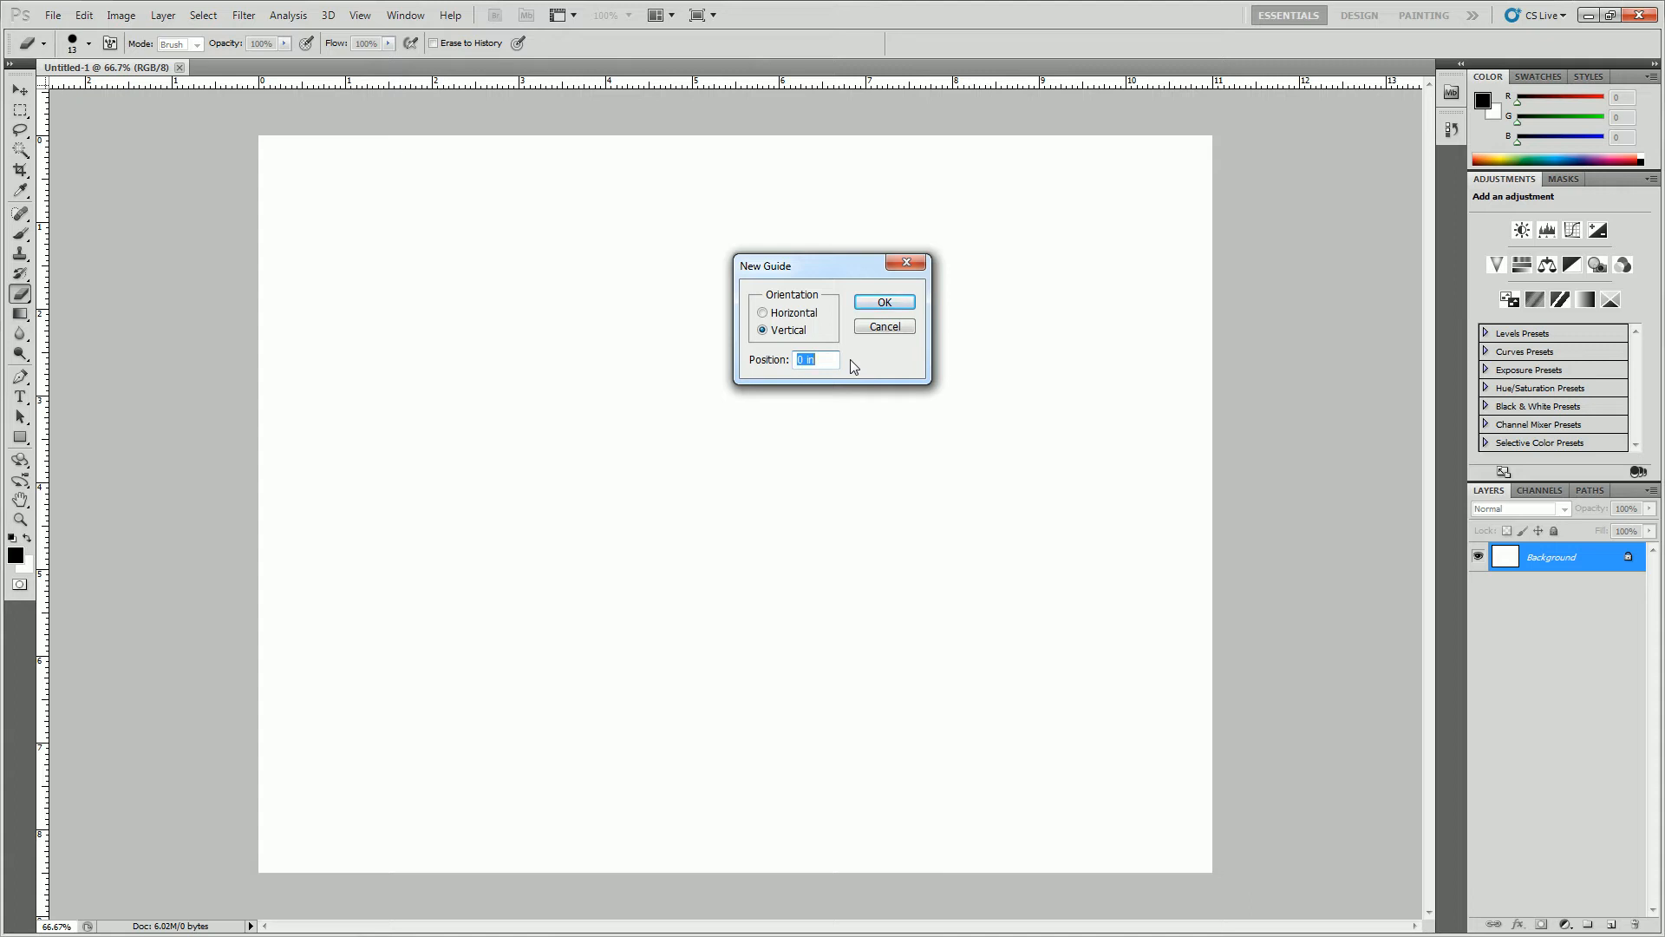
{"action": "type", "text": "33.33"}
{"action": "left_click", "coordinate": [882, 302]}
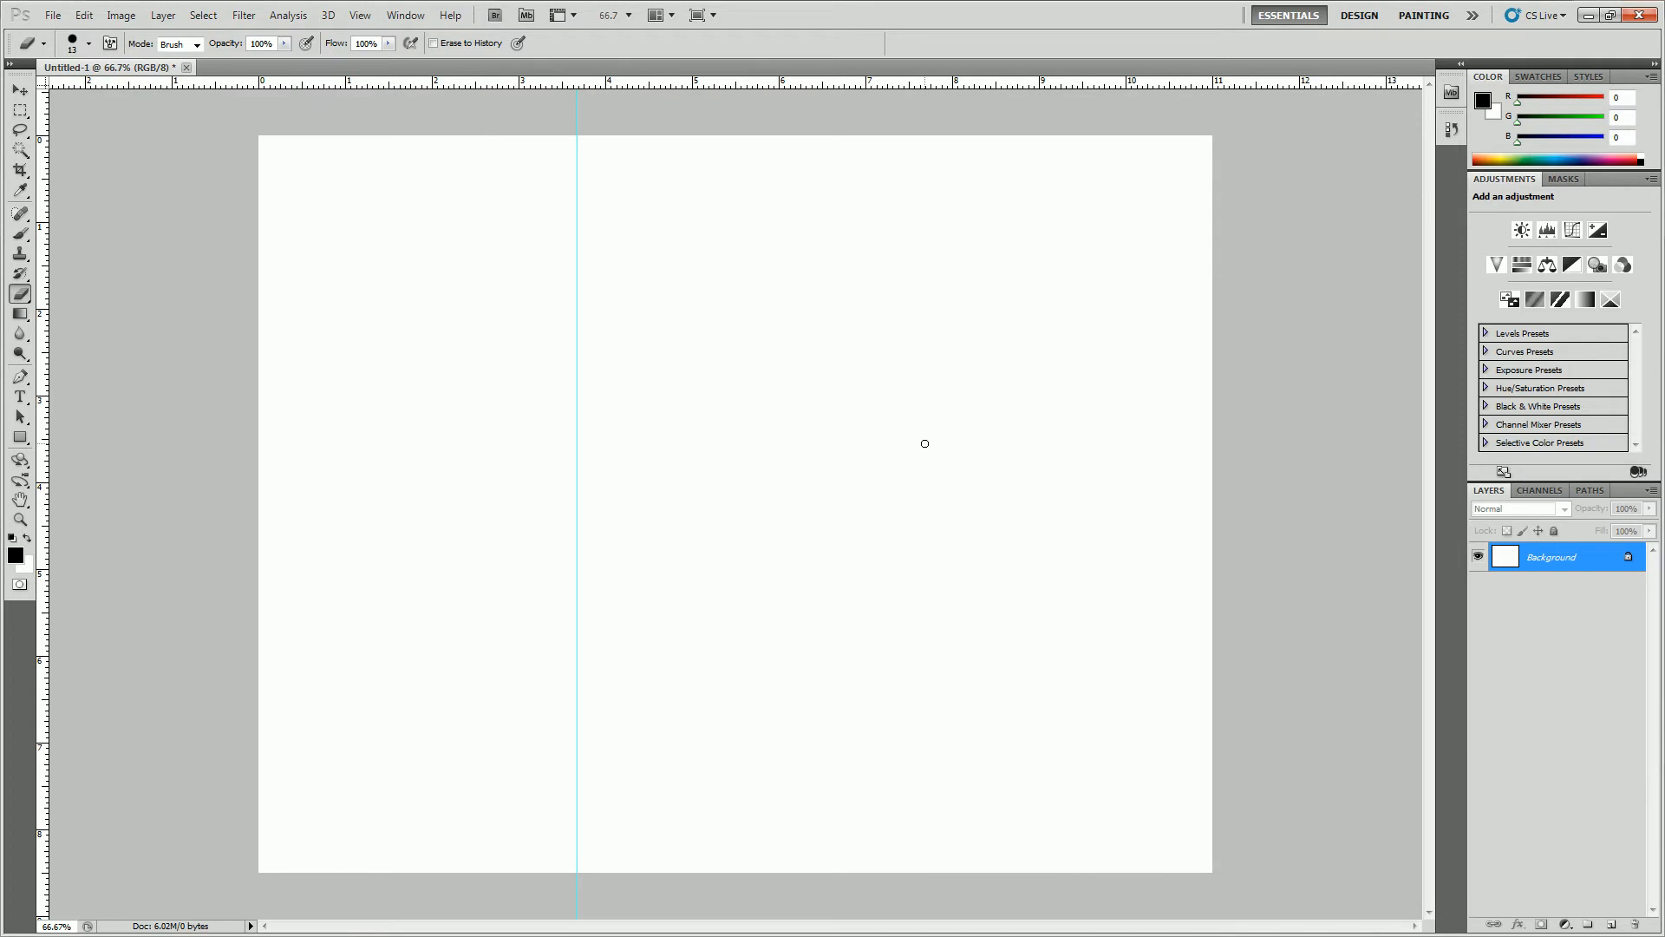
Add a second vertical guide at 66.67% of the page width and a horizontal guide about 8 inches down the page.
{"action": "left_click", "coordinate": [360, 15]}
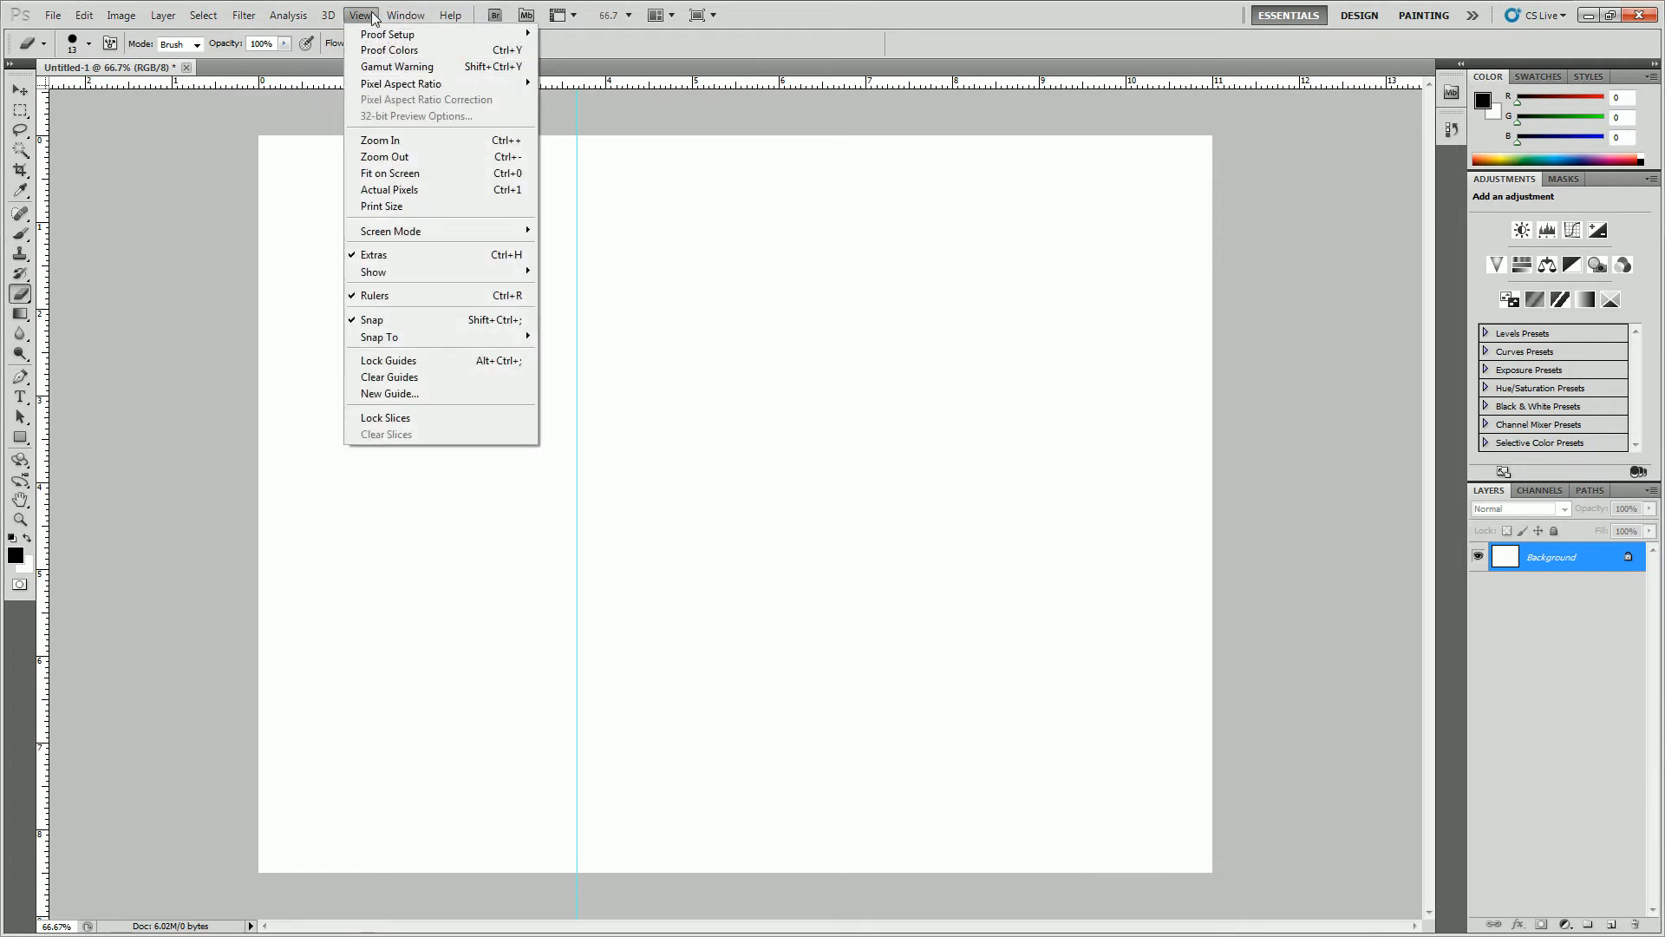
{"action": "left_click", "coordinate": [444, 396]}
{"action": "left_click", "coordinate": [831, 359]}
{"action": "left_click_drag", "start_coordinate": [830, 358], "coordinate": [707, 373]}
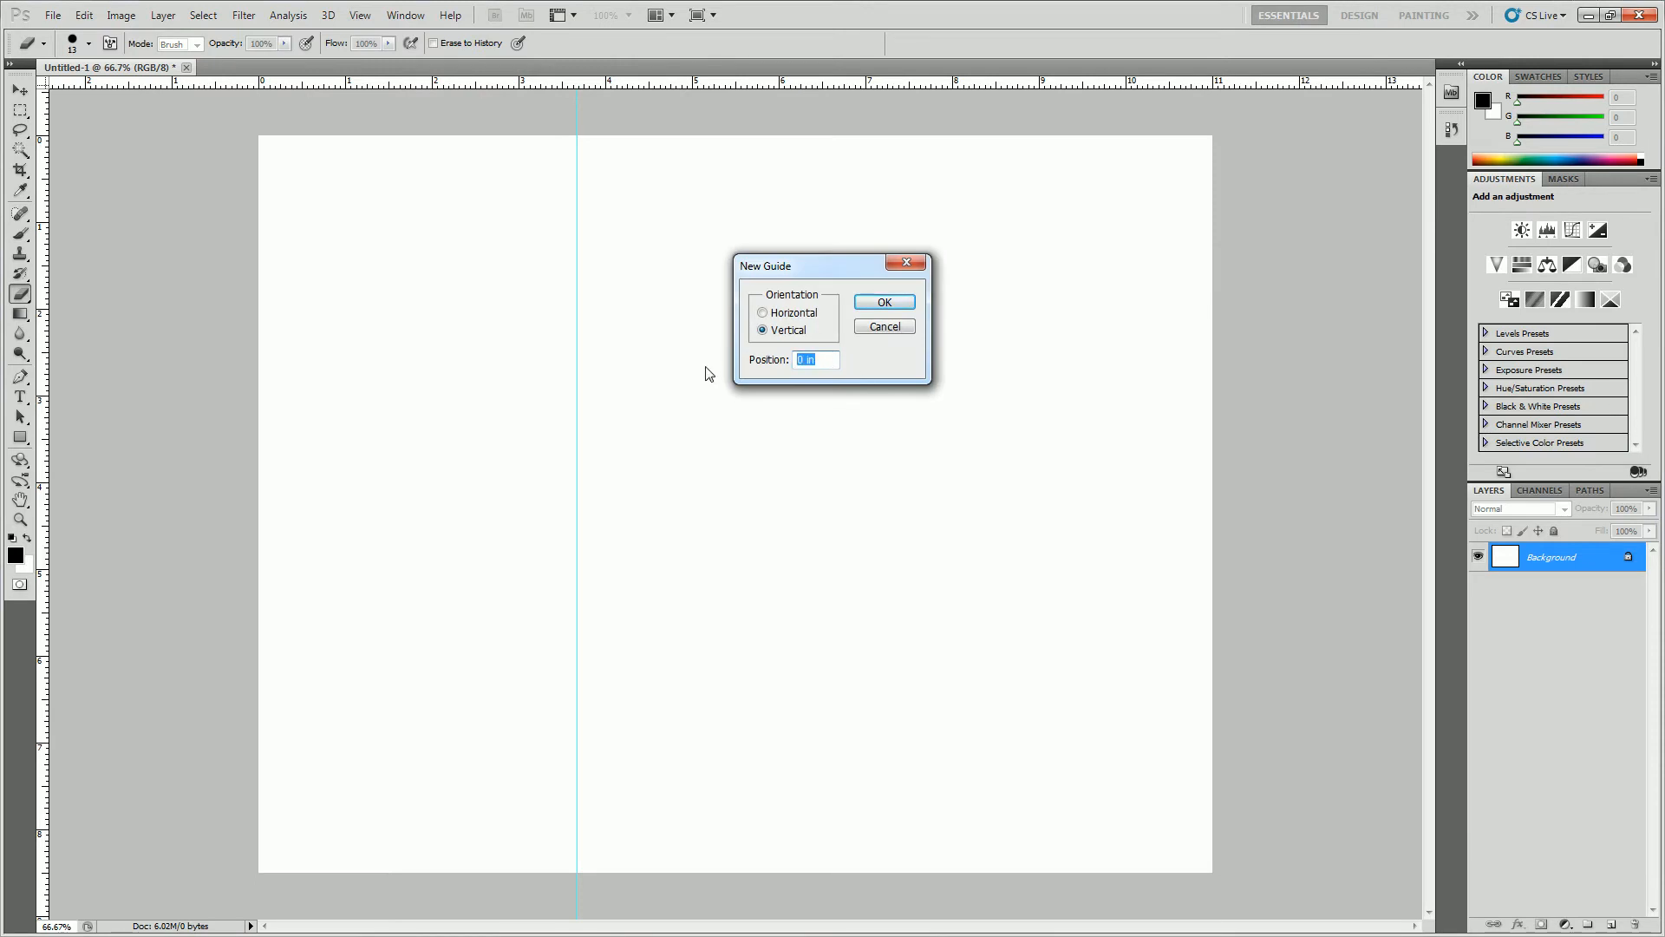
{"action": "type", "text": "66.67"}
{"action": "left_click", "coordinate": [869, 301]}
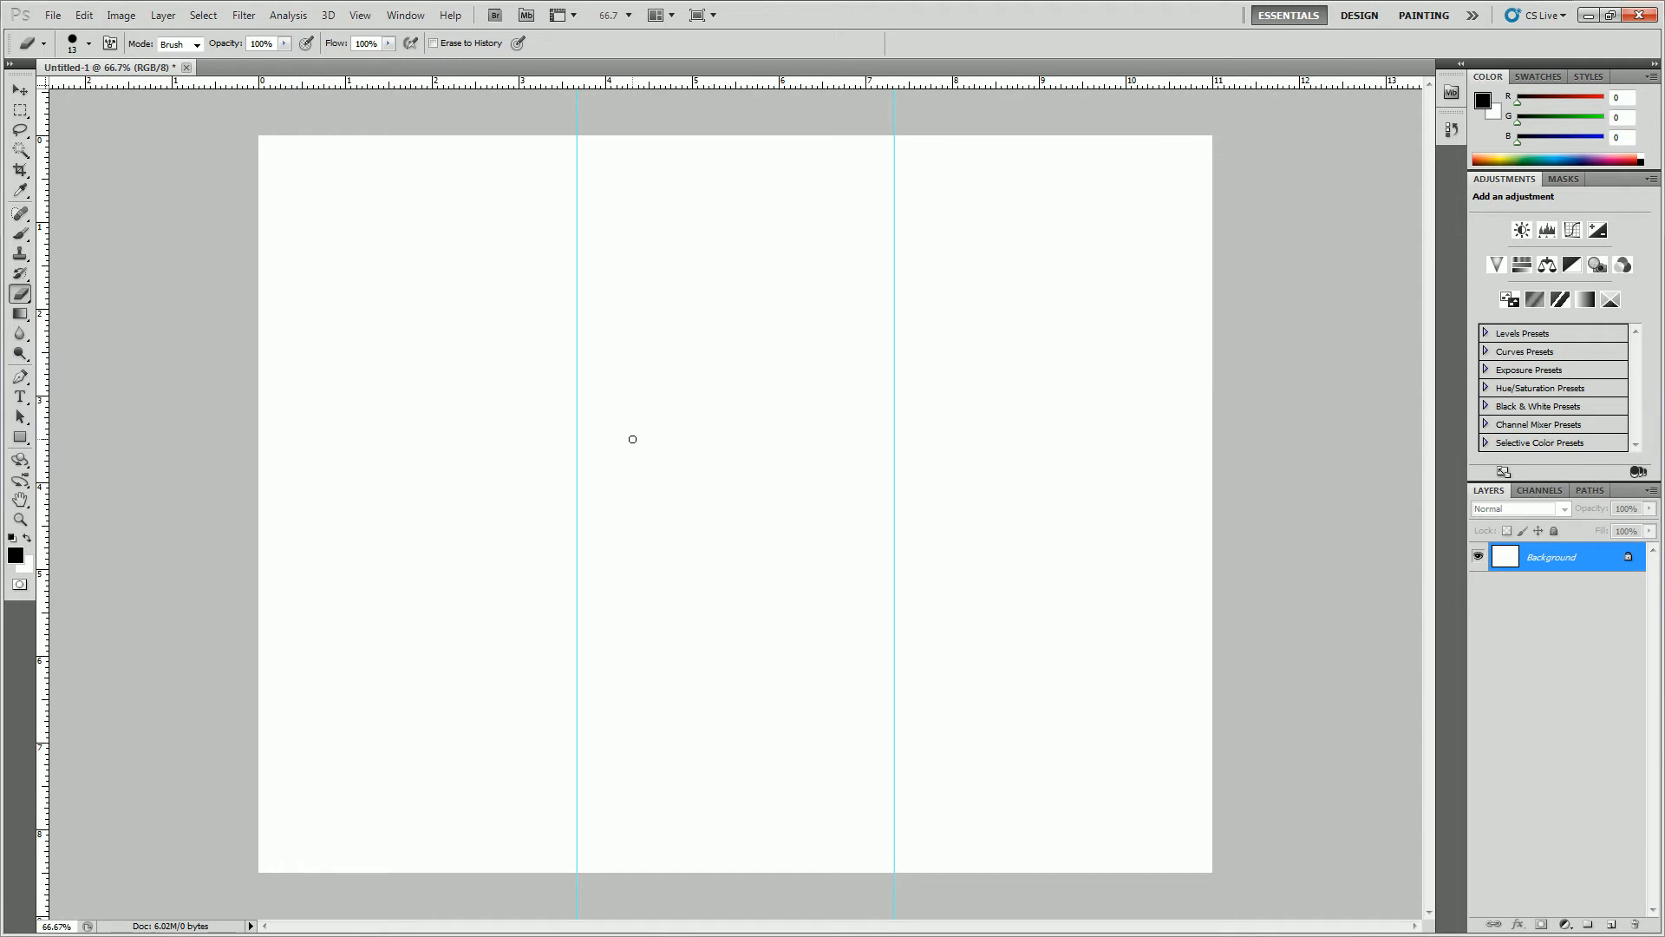
{"action": "left_click_drag", "start_coordinate": [413, 83], "coordinate": [366, 830]}
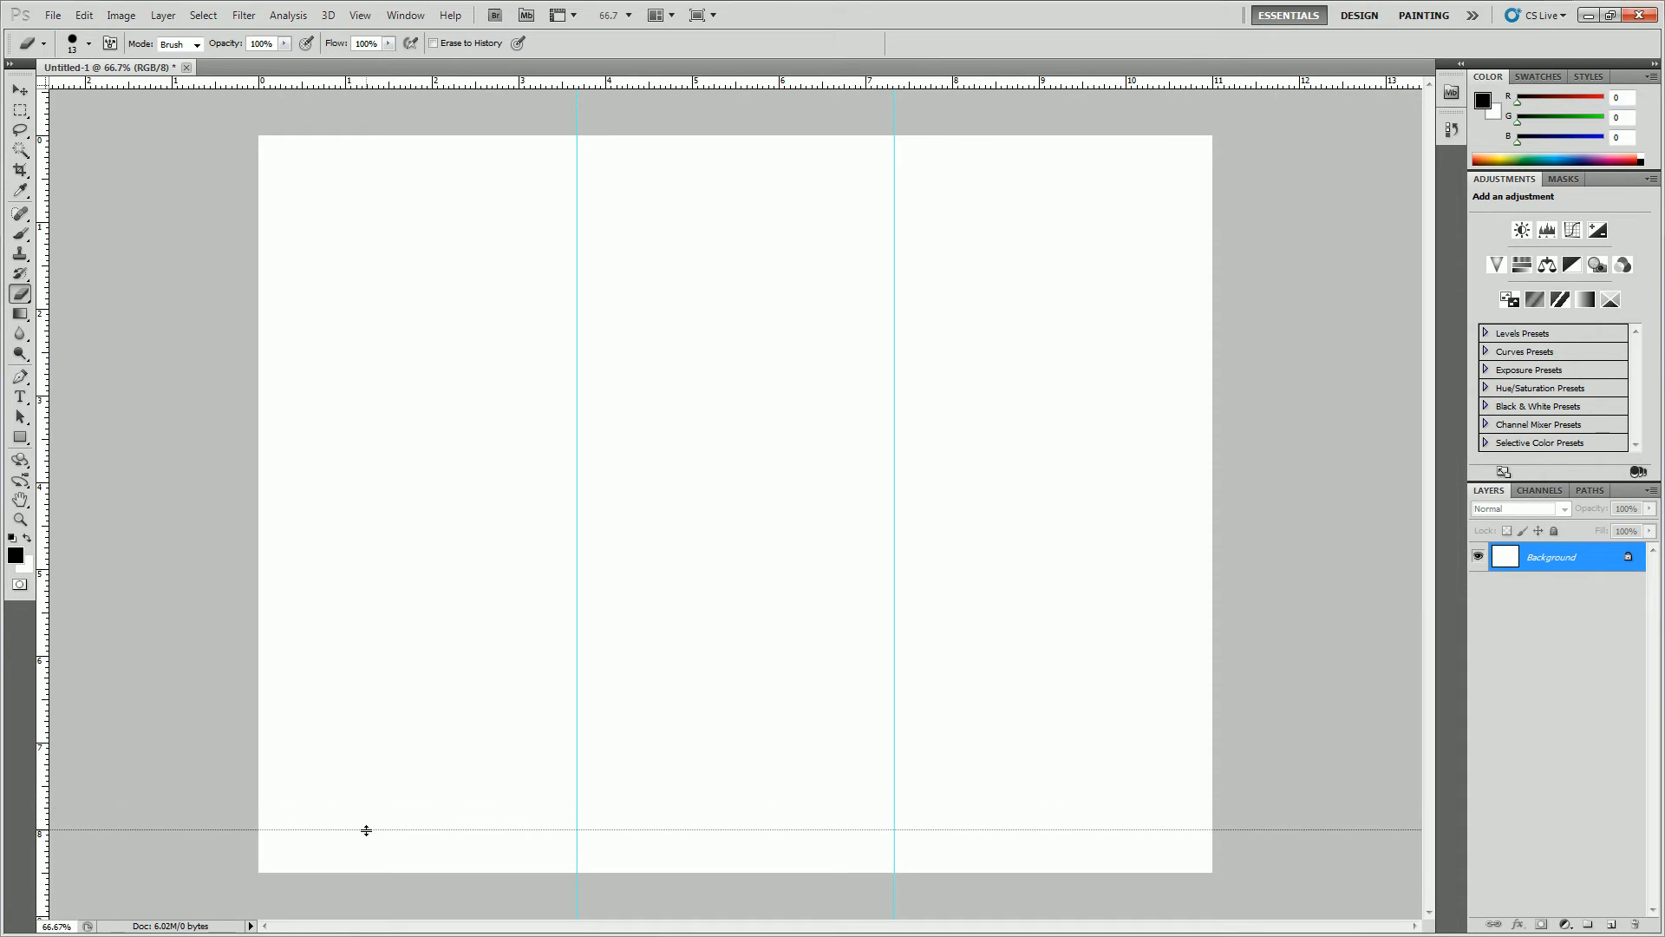
{"action": "left_click_drag", "start_coordinate": [366, 830], "coordinate": [366, 830]}
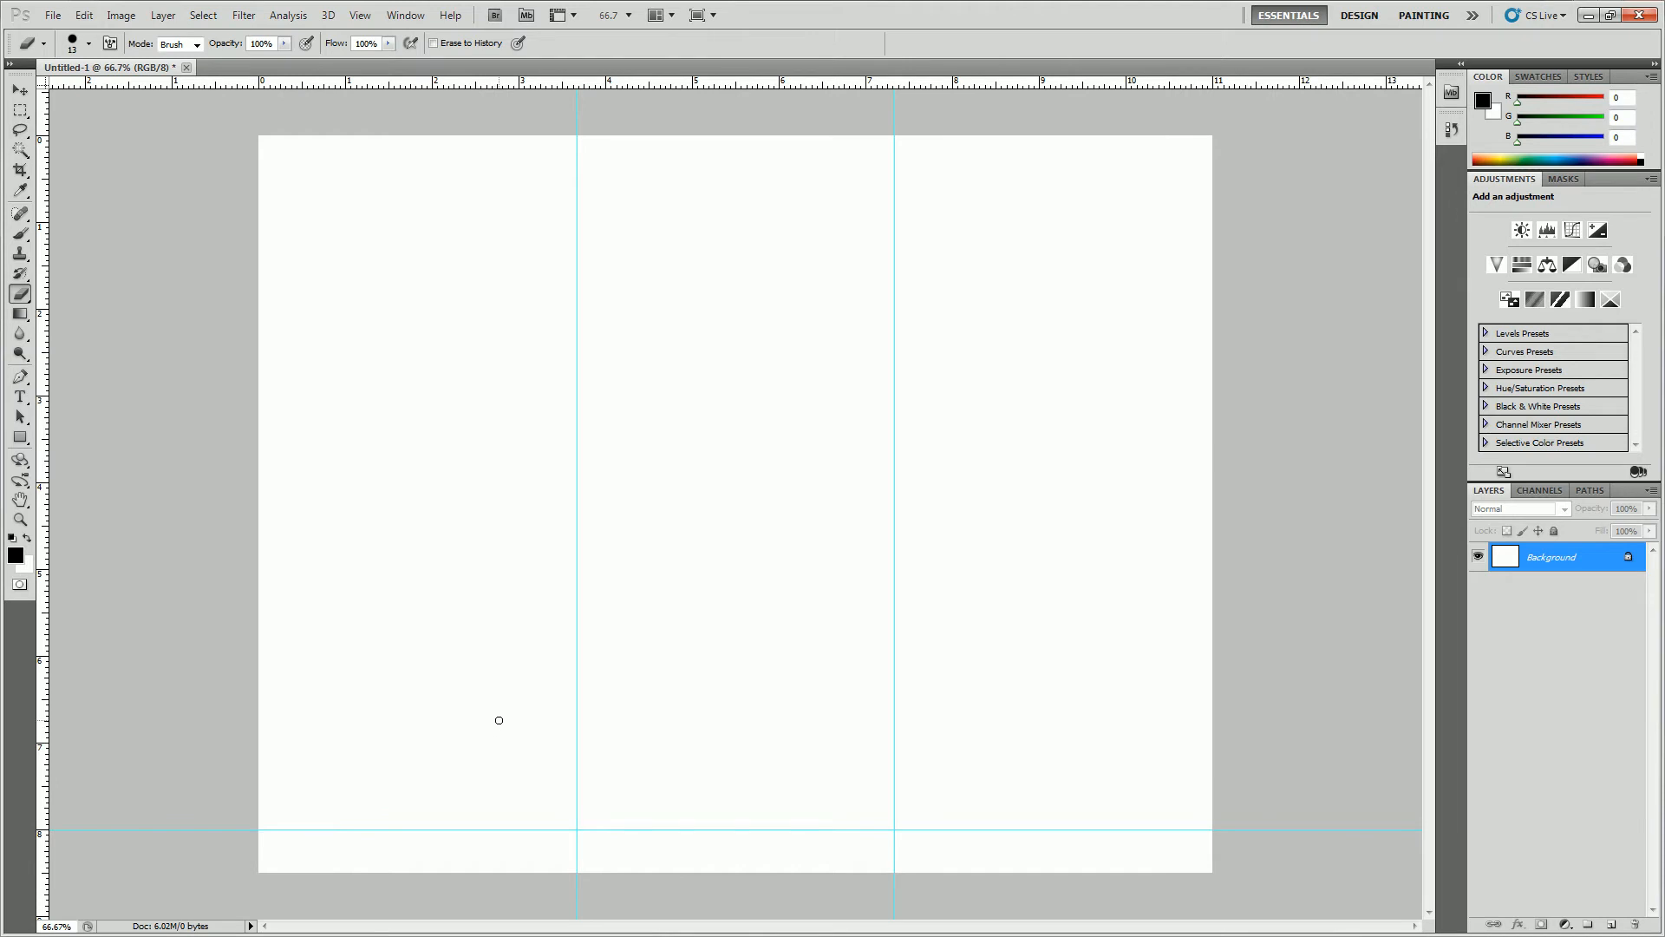
Draw a horizontal text box about 2.9 inches wide in the lower part of the page's first column.
{"action": "left_click", "coordinate": [19, 397]}
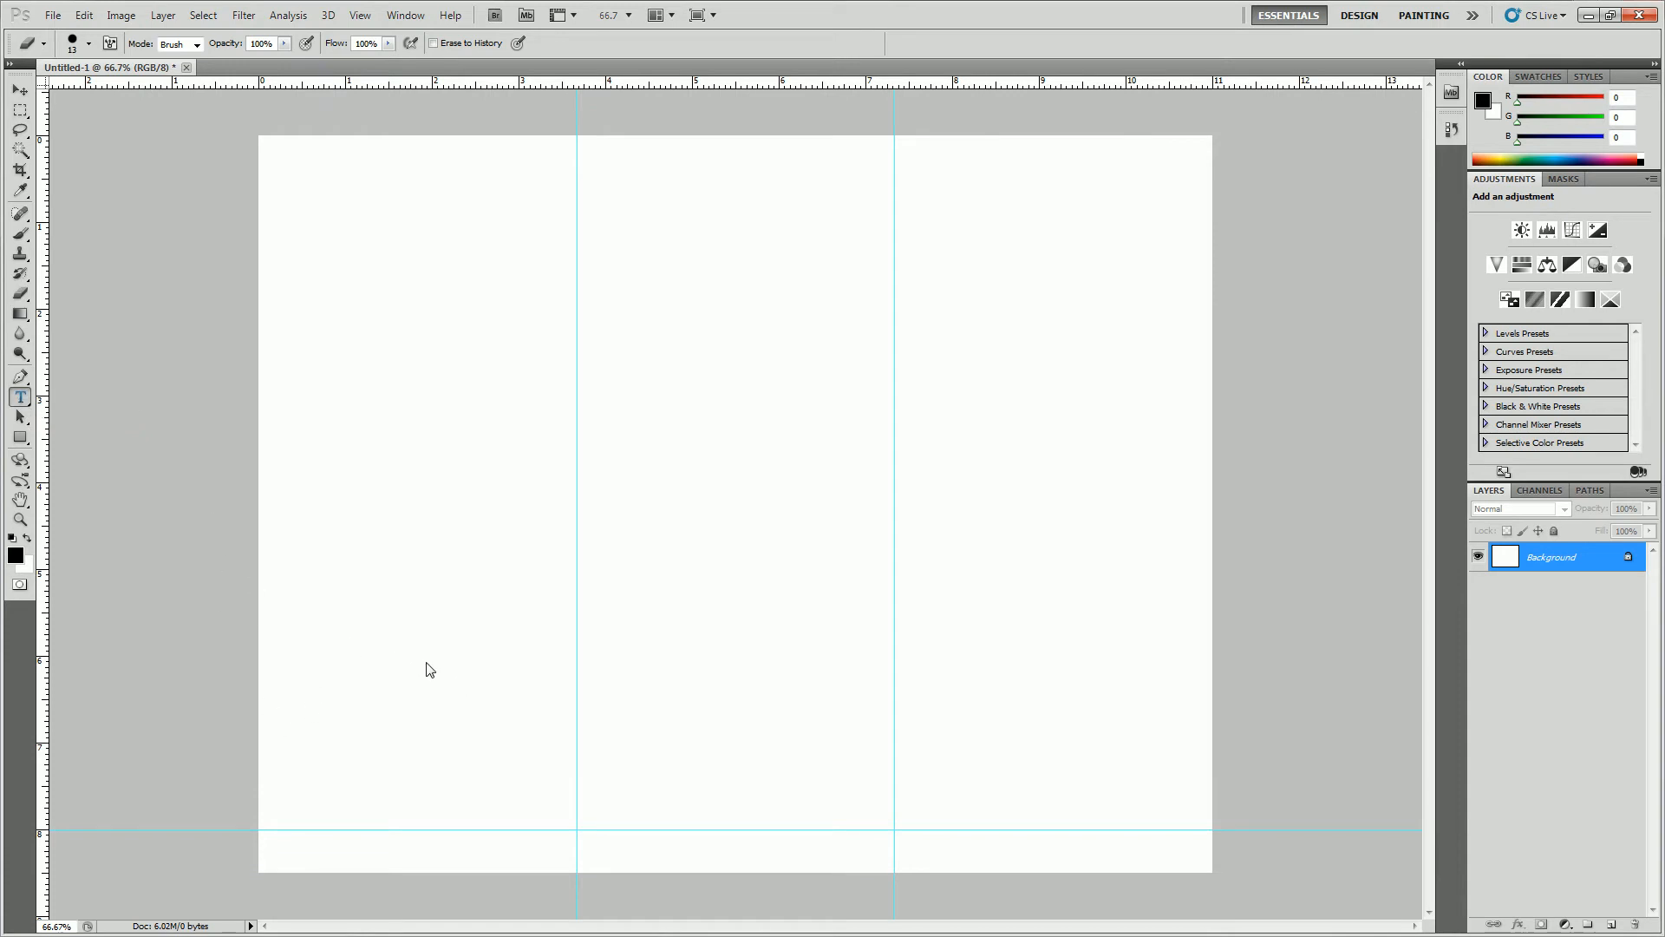
{"action": "left_click", "coordinate": [20, 397]}
{"action": "left_click", "coordinate": [21, 415]}
{"action": "left_click", "coordinate": [20, 399]}
{"action": "left_click_drag", "start_coordinate": [320, 624], "coordinate": [572, 670]}
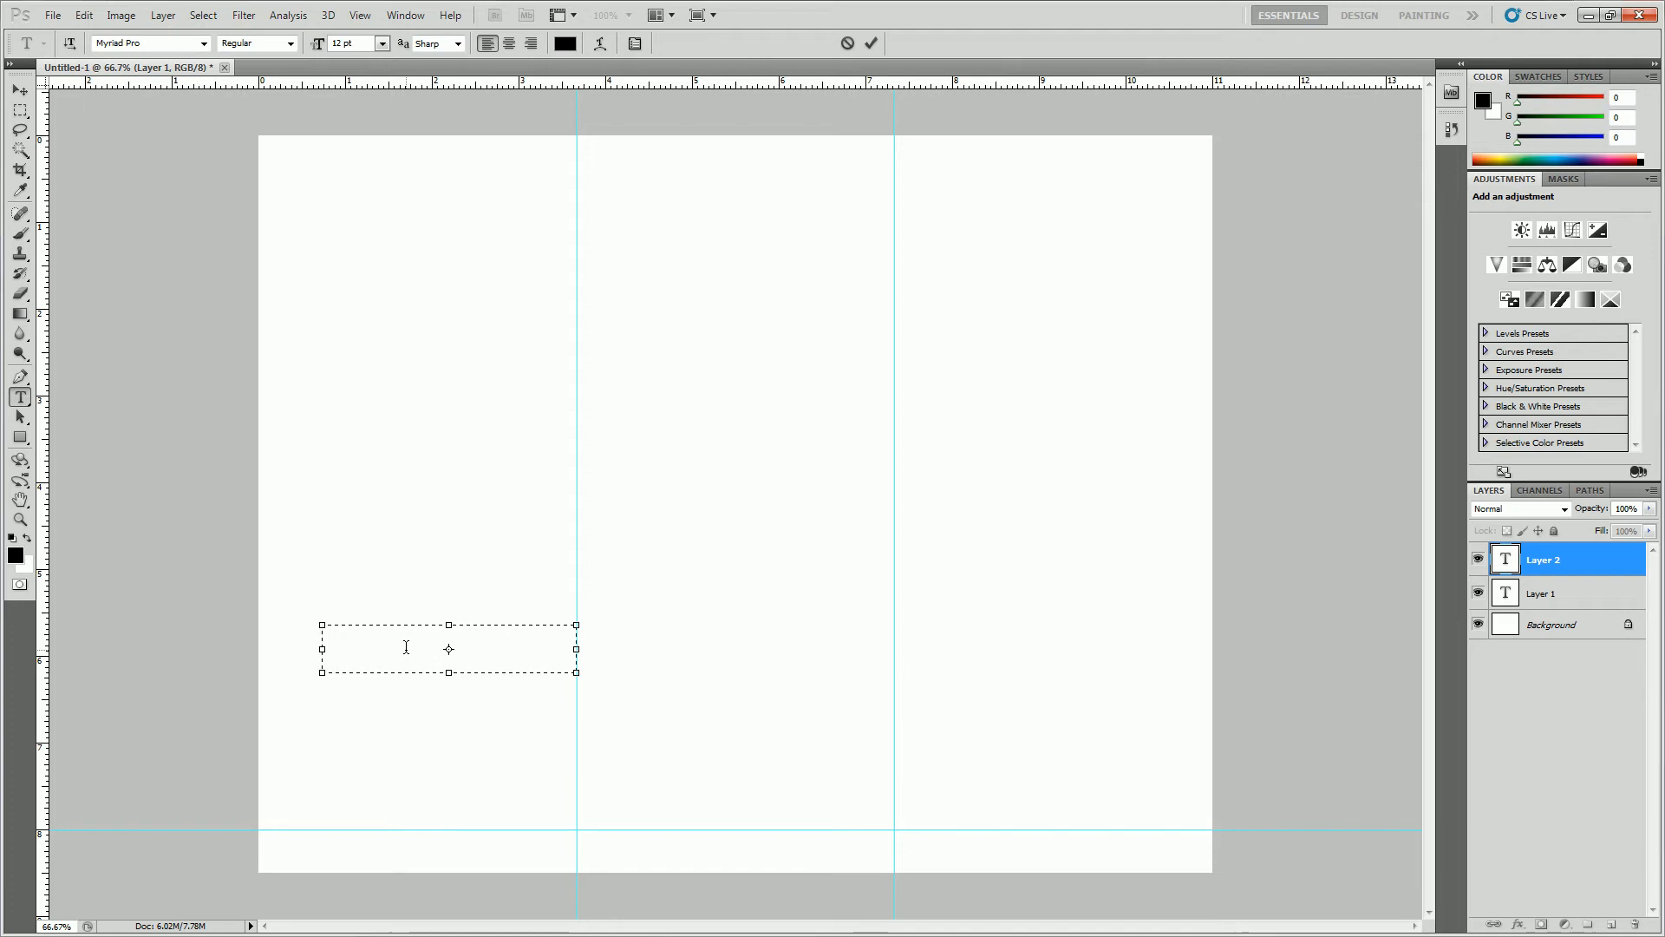
Enter the caption BRIGHT INTERIOR - STANDARD in the text box and reduce the box's height.
{"action": "type", "text": "BRIGHT INTERIOR - SRANDARD"}
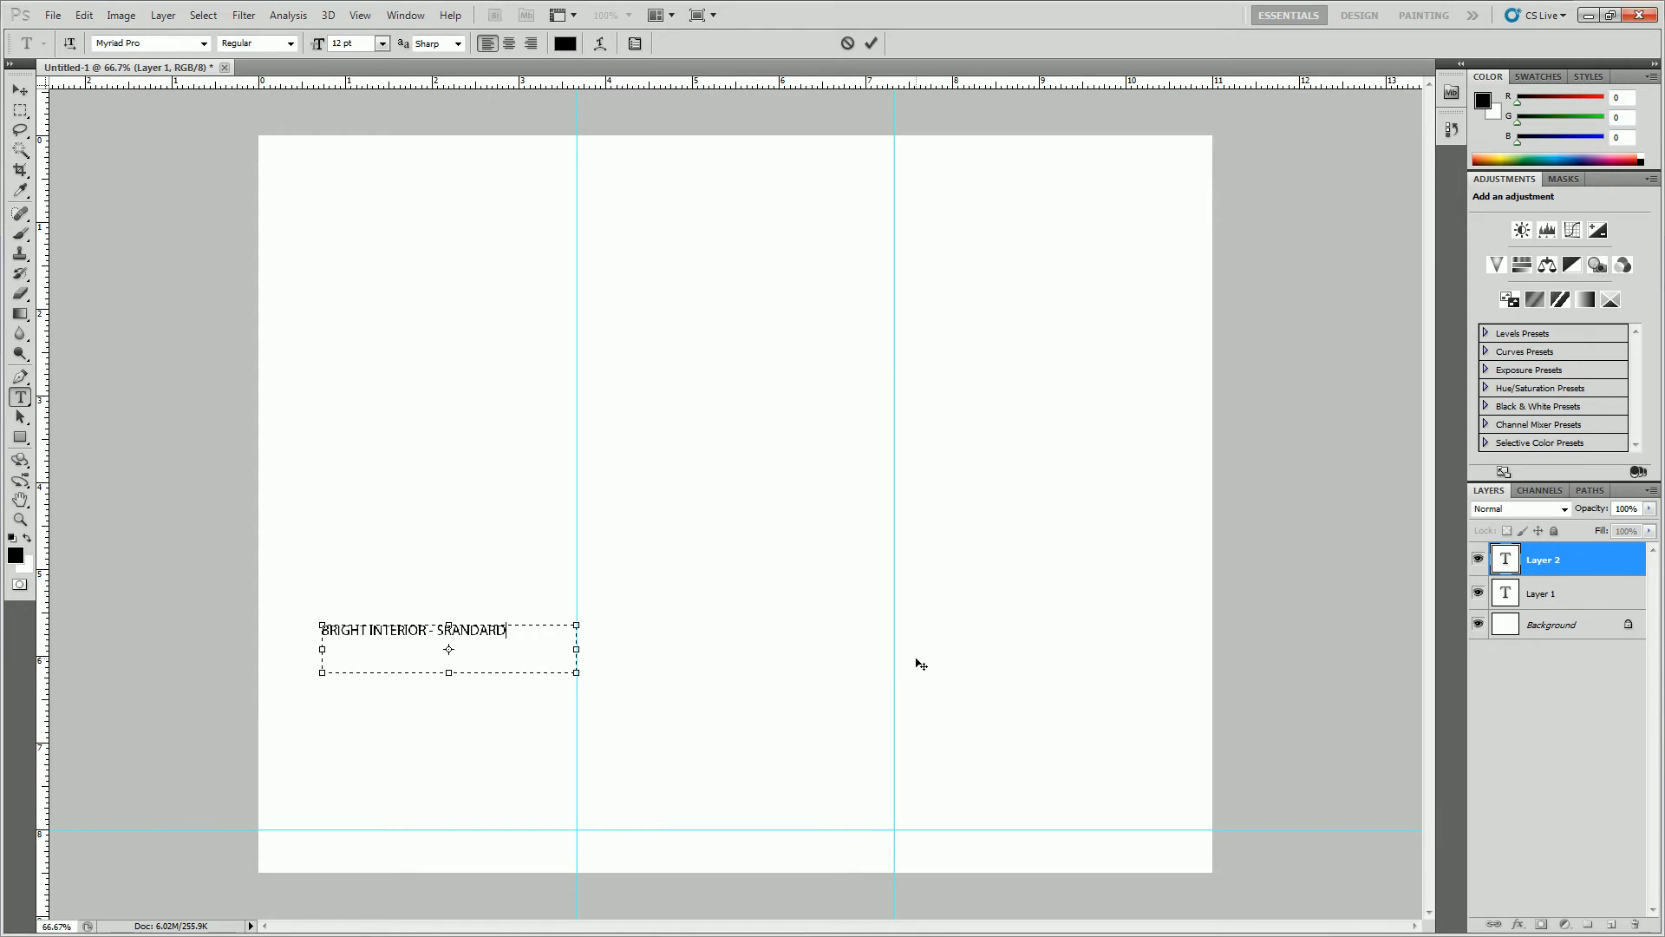
{"action": "key", "text": "BackSpace"}
{"action": "type", "text": "T"}
{"action": "left_click_drag", "start_coordinate": [448, 674], "coordinate": [449, 652]}
Move the caption down onto the horizontal guide, roughly centred within the page's first column.
{"action": "left_click", "coordinate": [20, 89]}
{"action": "left_click_drag", "start_coordinate": [461, 636], "coordinate": [443, 715]}
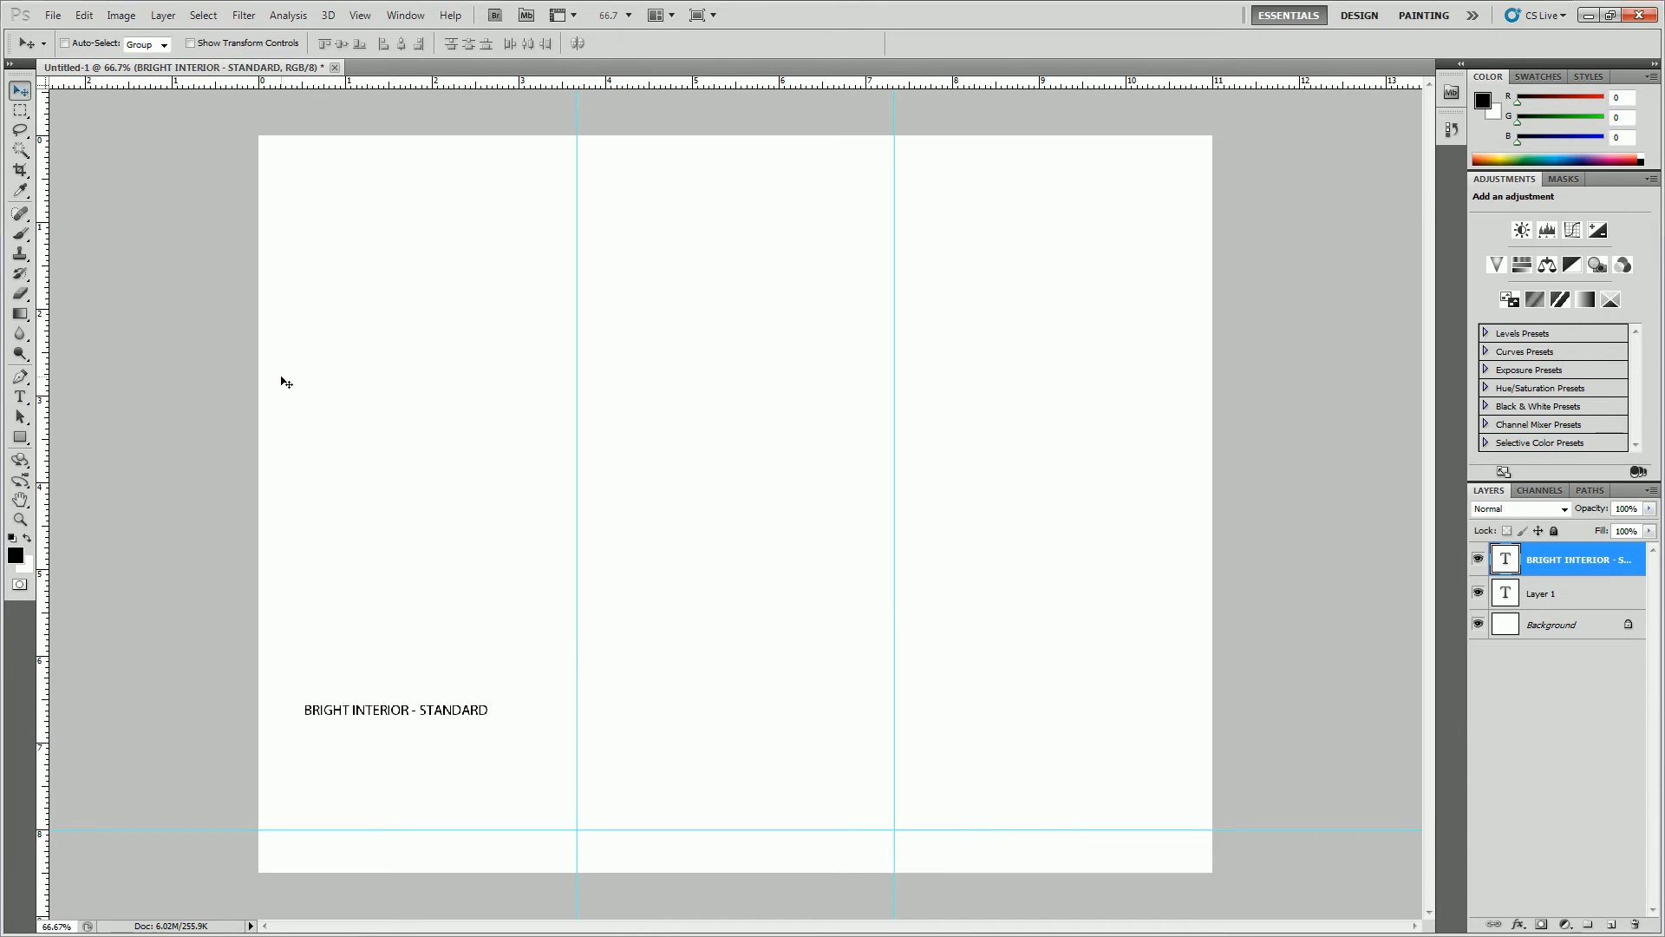
{"action": "left_click_drag", "start_coordinate": [436, 722], "coordinate": [412, 830]}
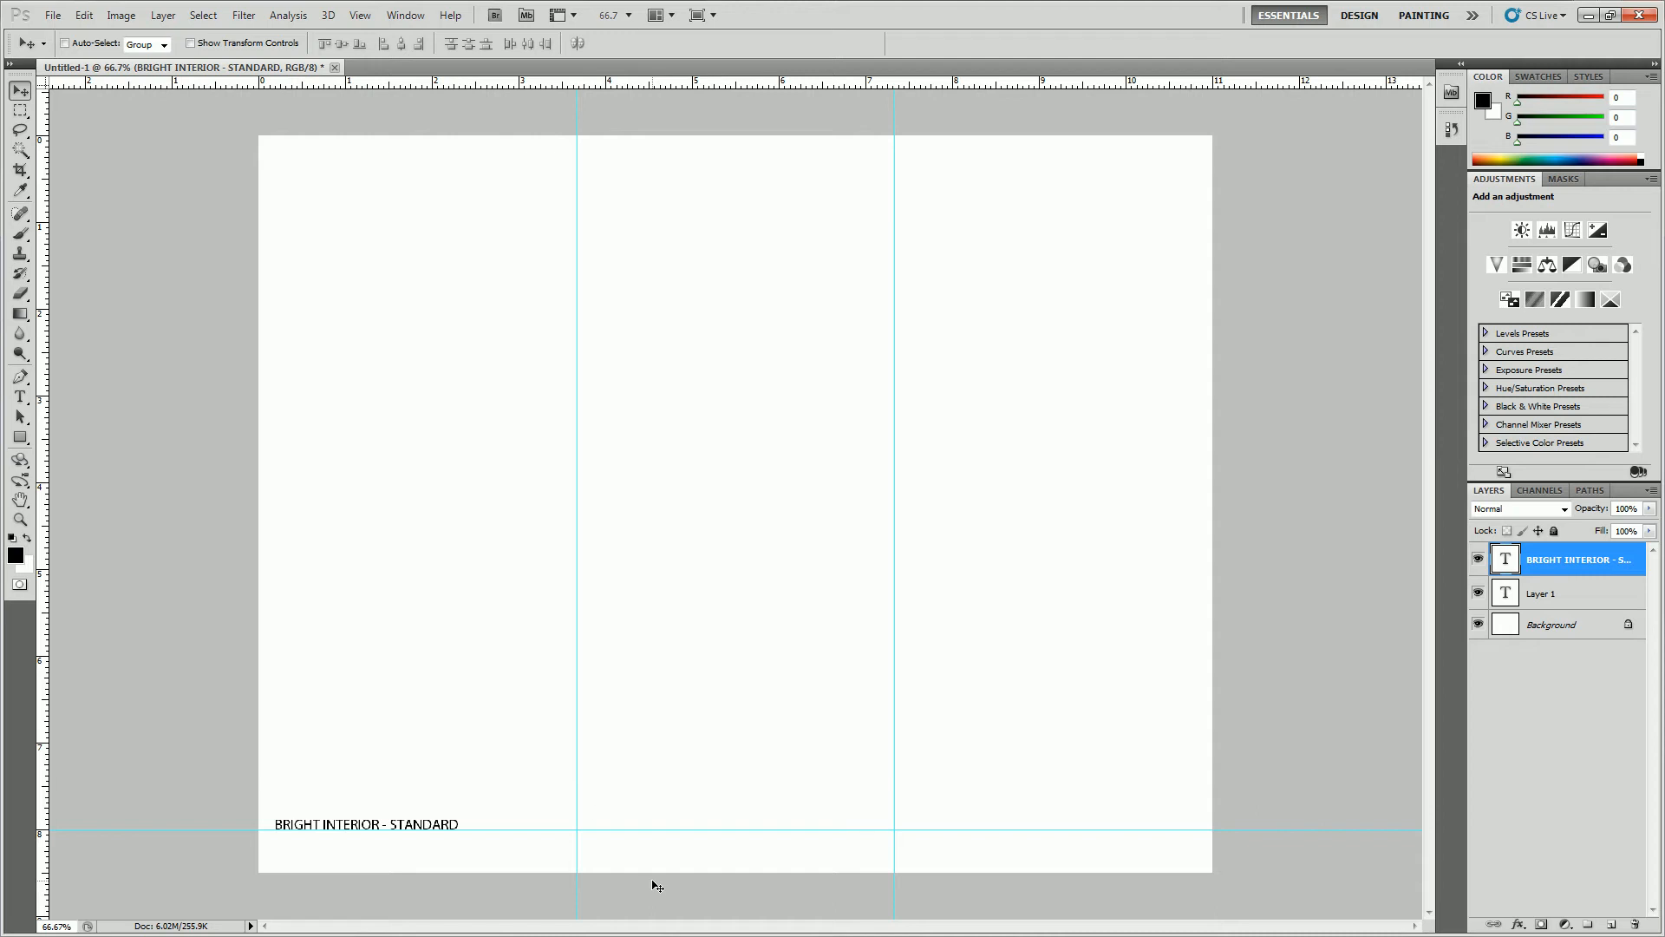
{"action": "left_click_drag", "start_coordinate": [451, 824], "coordinate": [475, 824]}
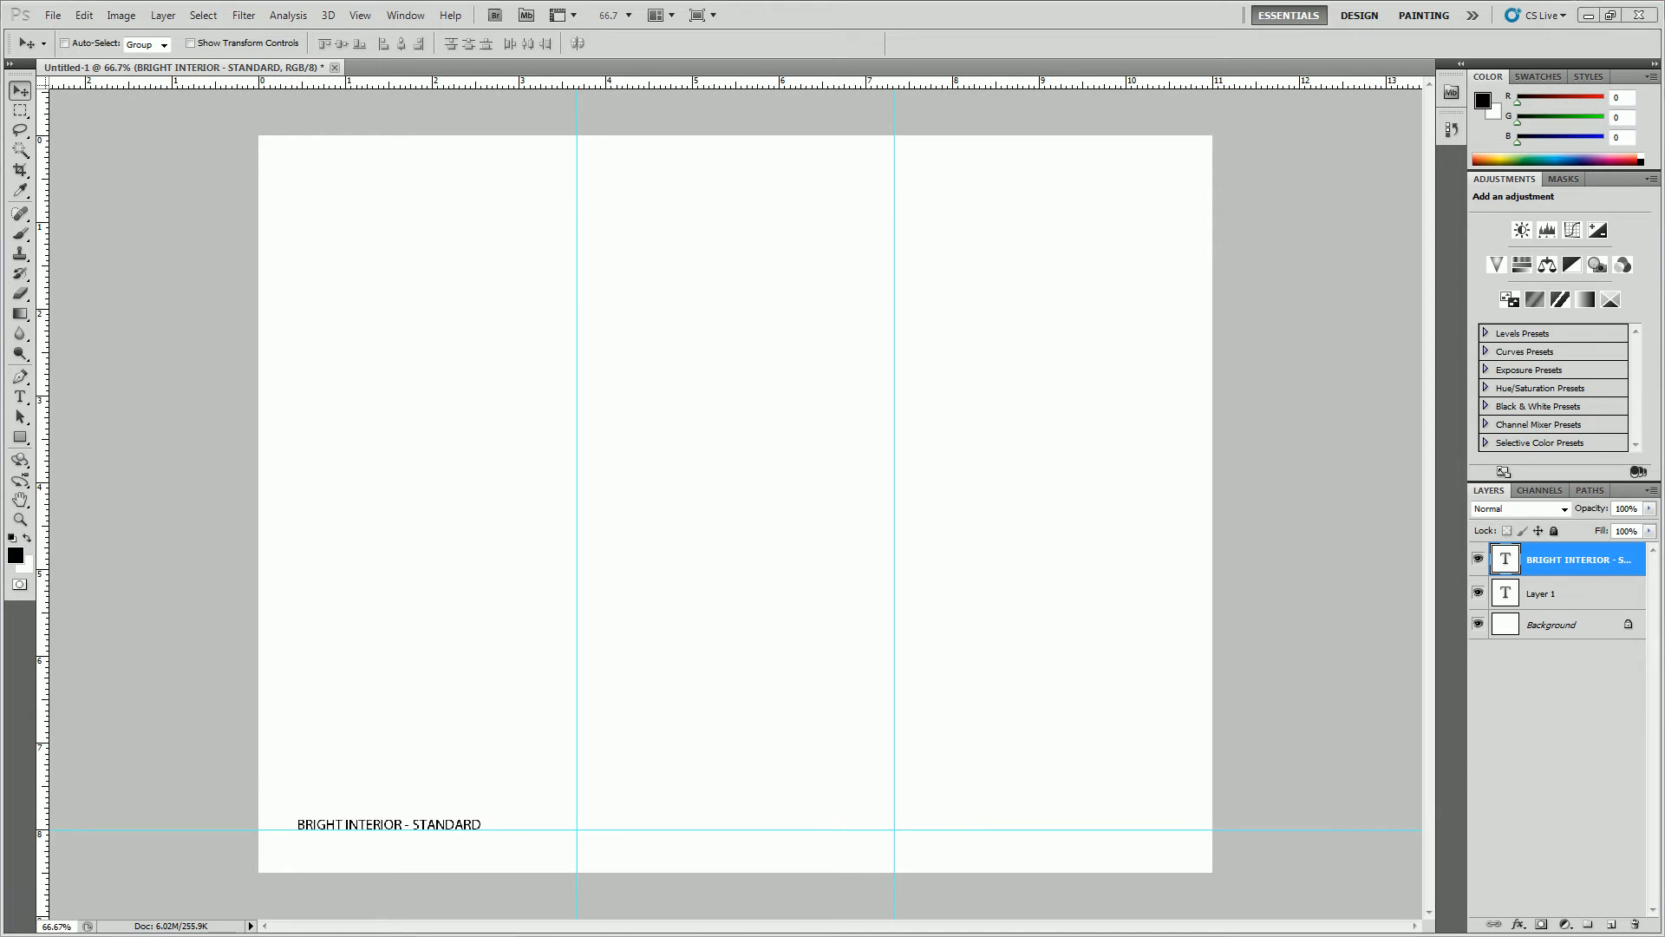
Switch to Maxwell Render and start saving the rendered image into the dump folder on the S: network drive.
{"action": "key", "text": "alt+Tab"}
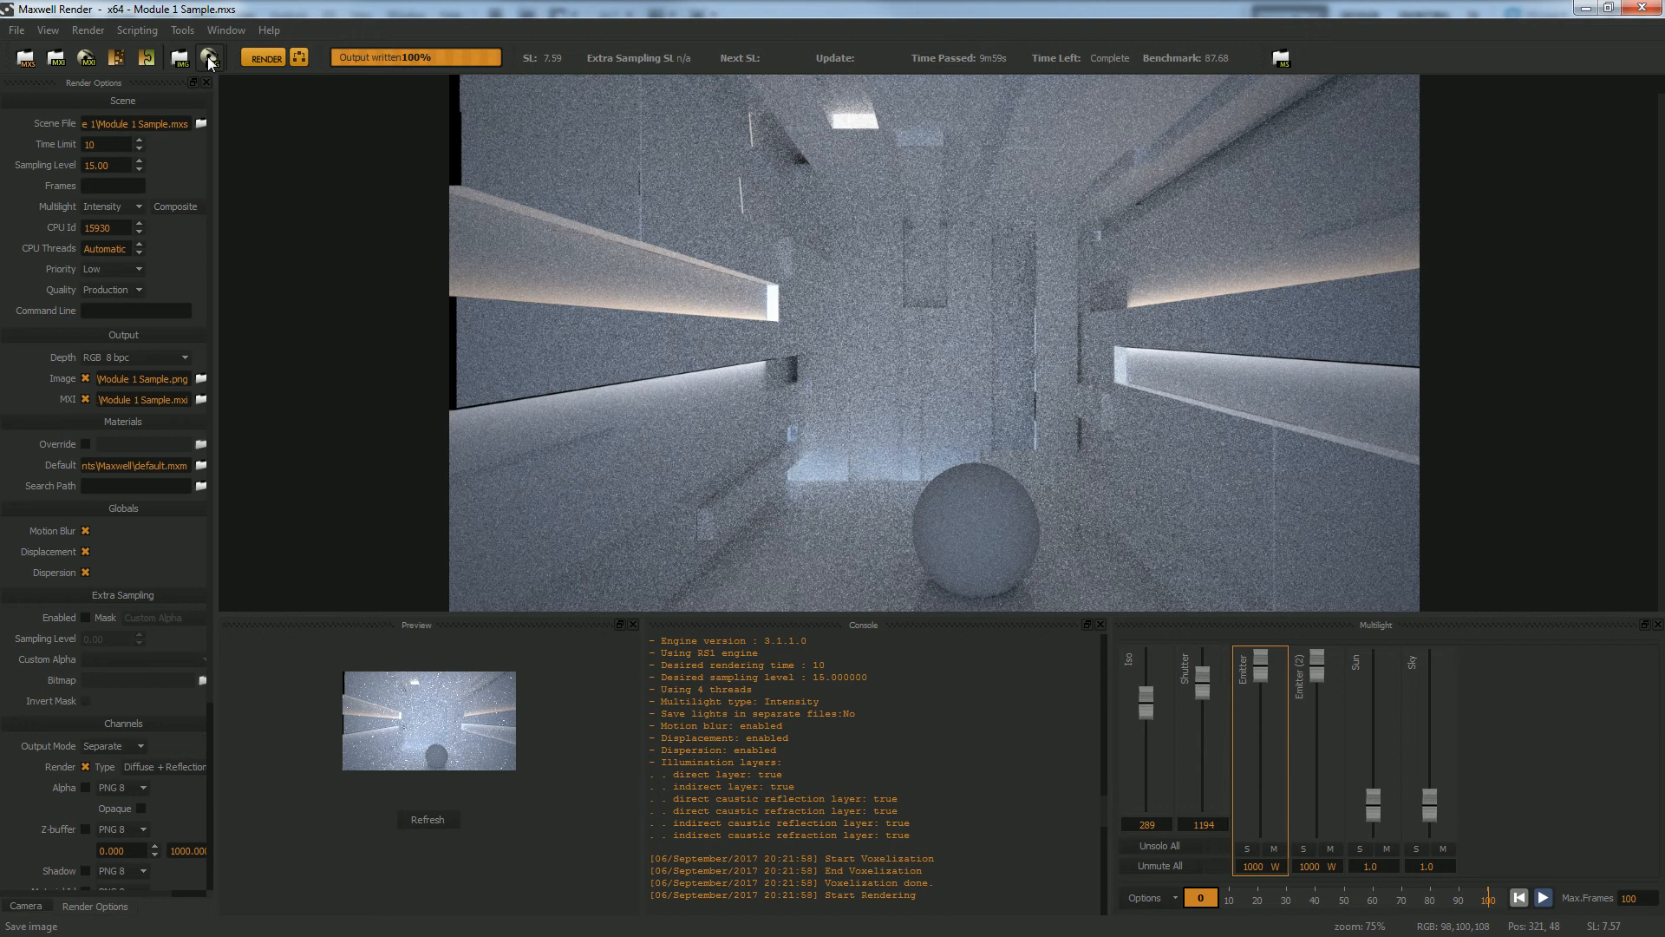
{"action": "left_click", "coordinate": [209, 58]}
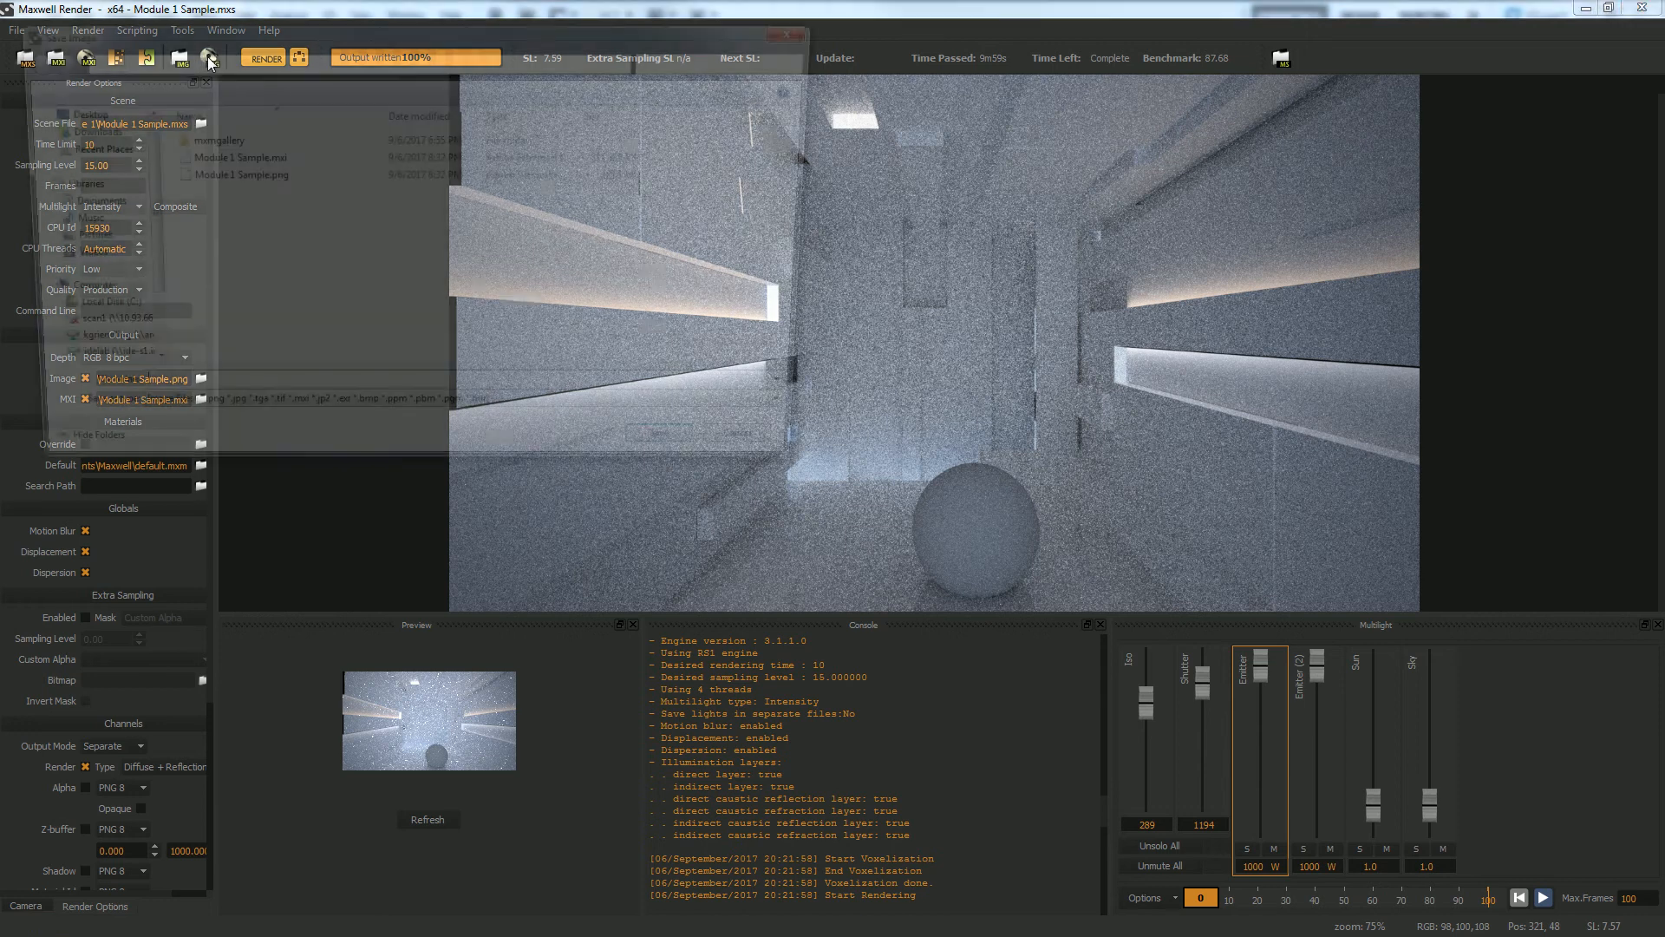
{"action": "scroll", "coordinate": [78, 304], "scroll_direction": "down", "scroll_amount": 2}
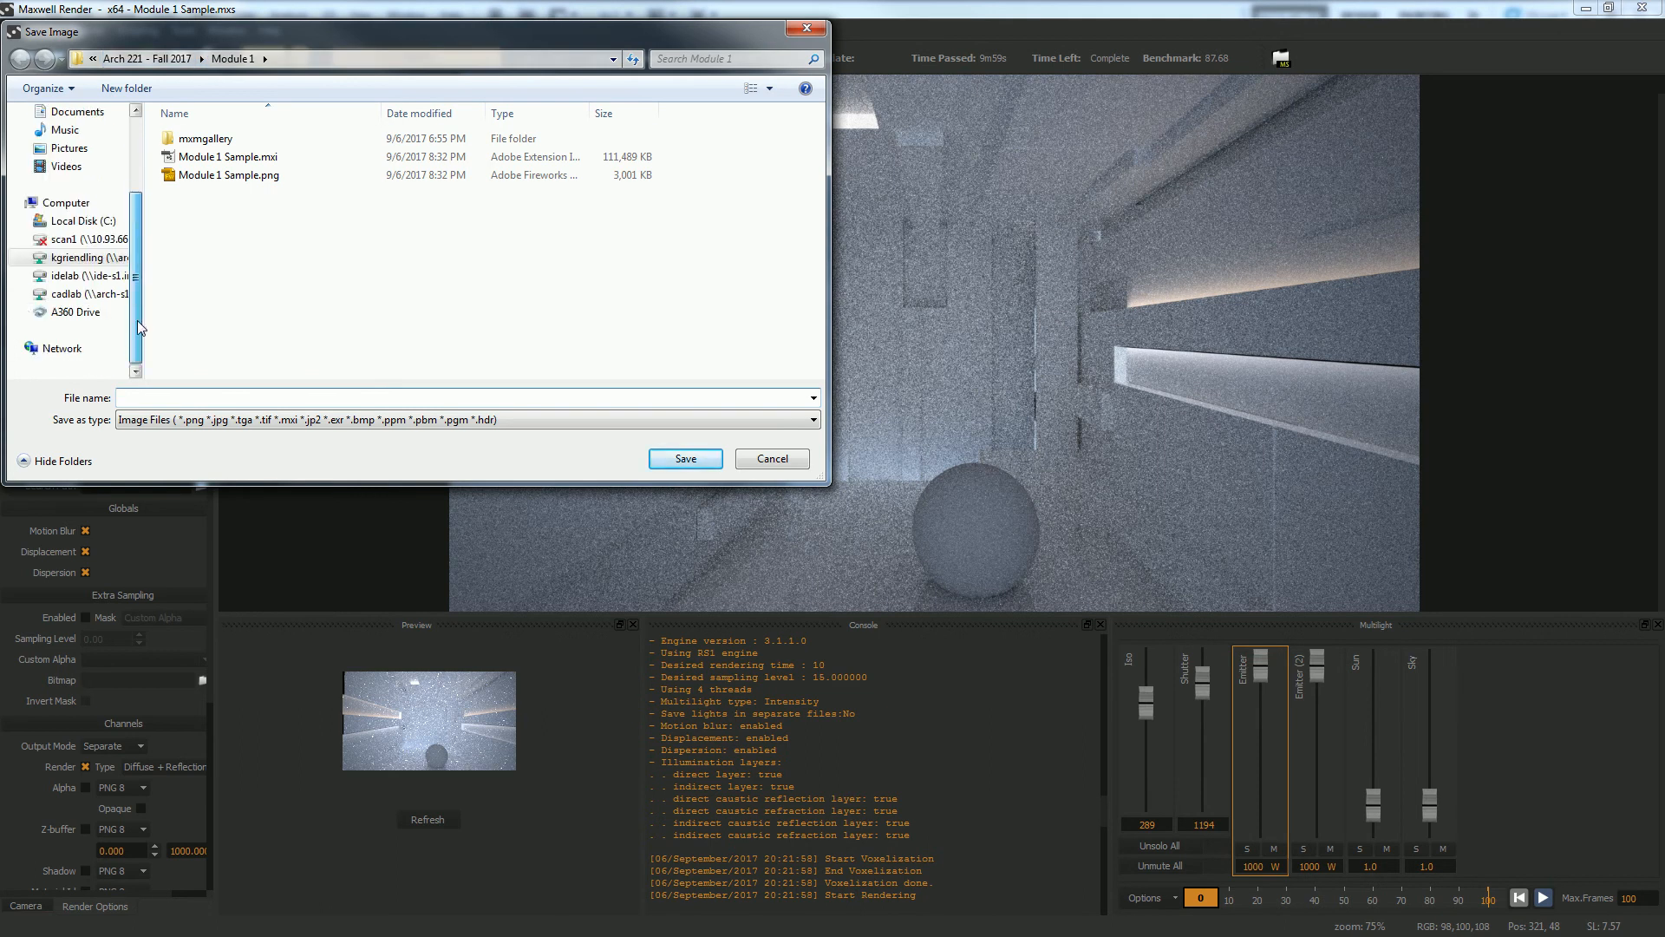
{"action": "left_click", "coordinate": [87, 258]}
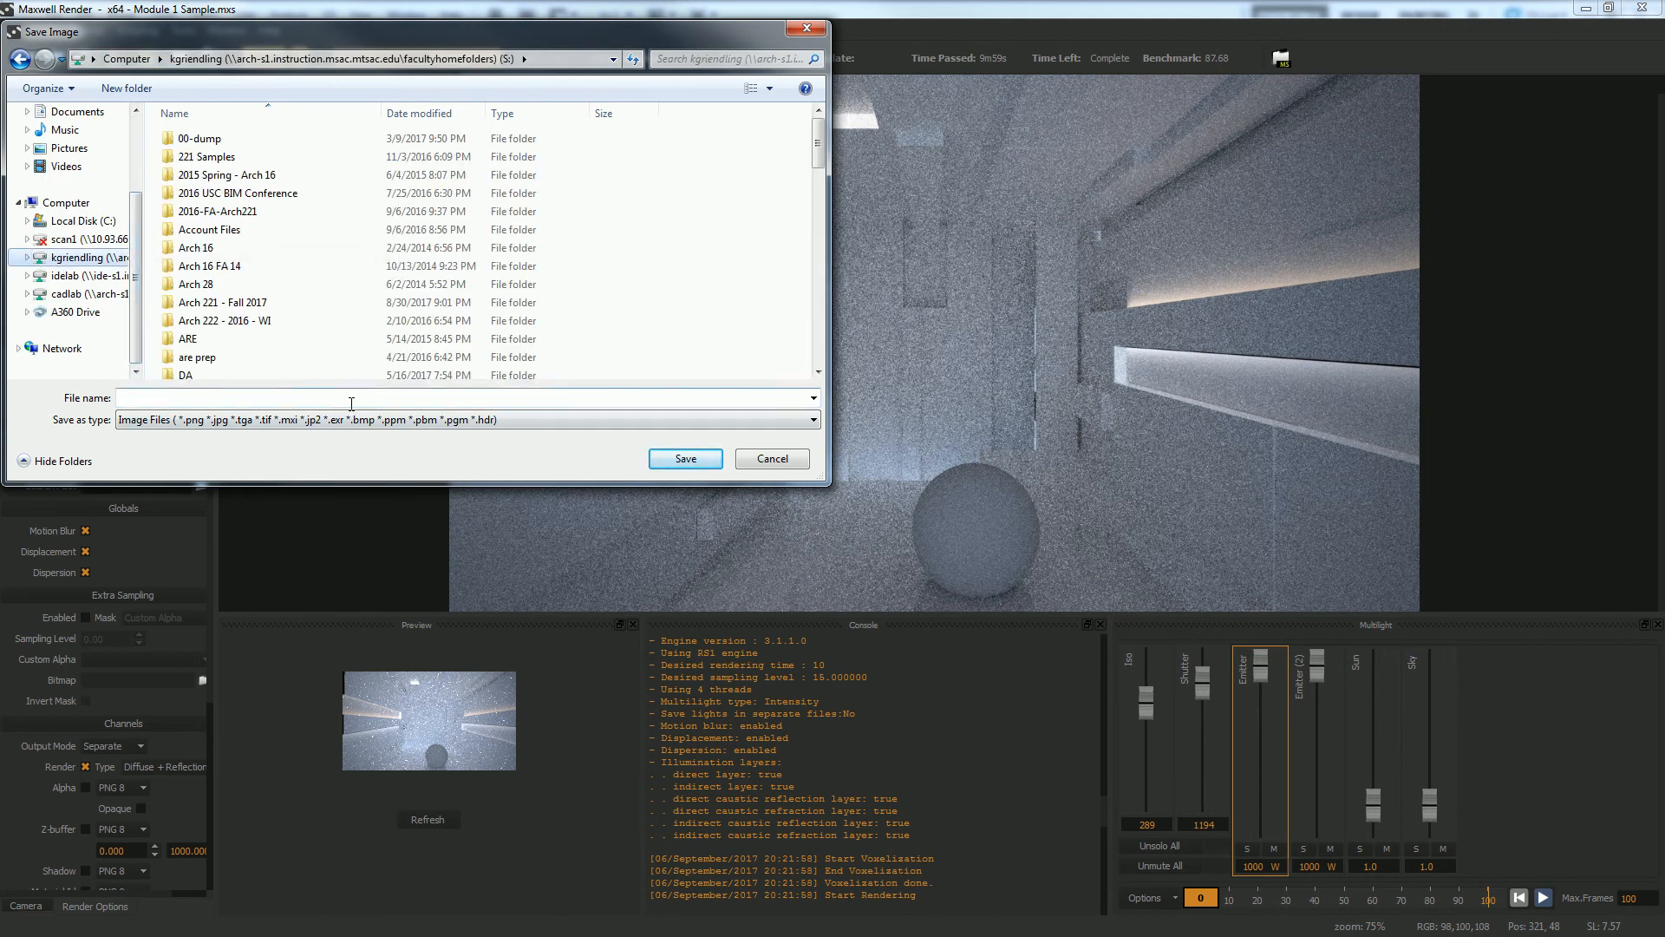
{"action": "scroll", "coordinate": [329, 333], "scroll_direction": "down", "scroll_amount": 3}
{"action": "double_click", "coordinate": [287, 296]}
{"action": "left_click", "coordinate": [460, 402]}
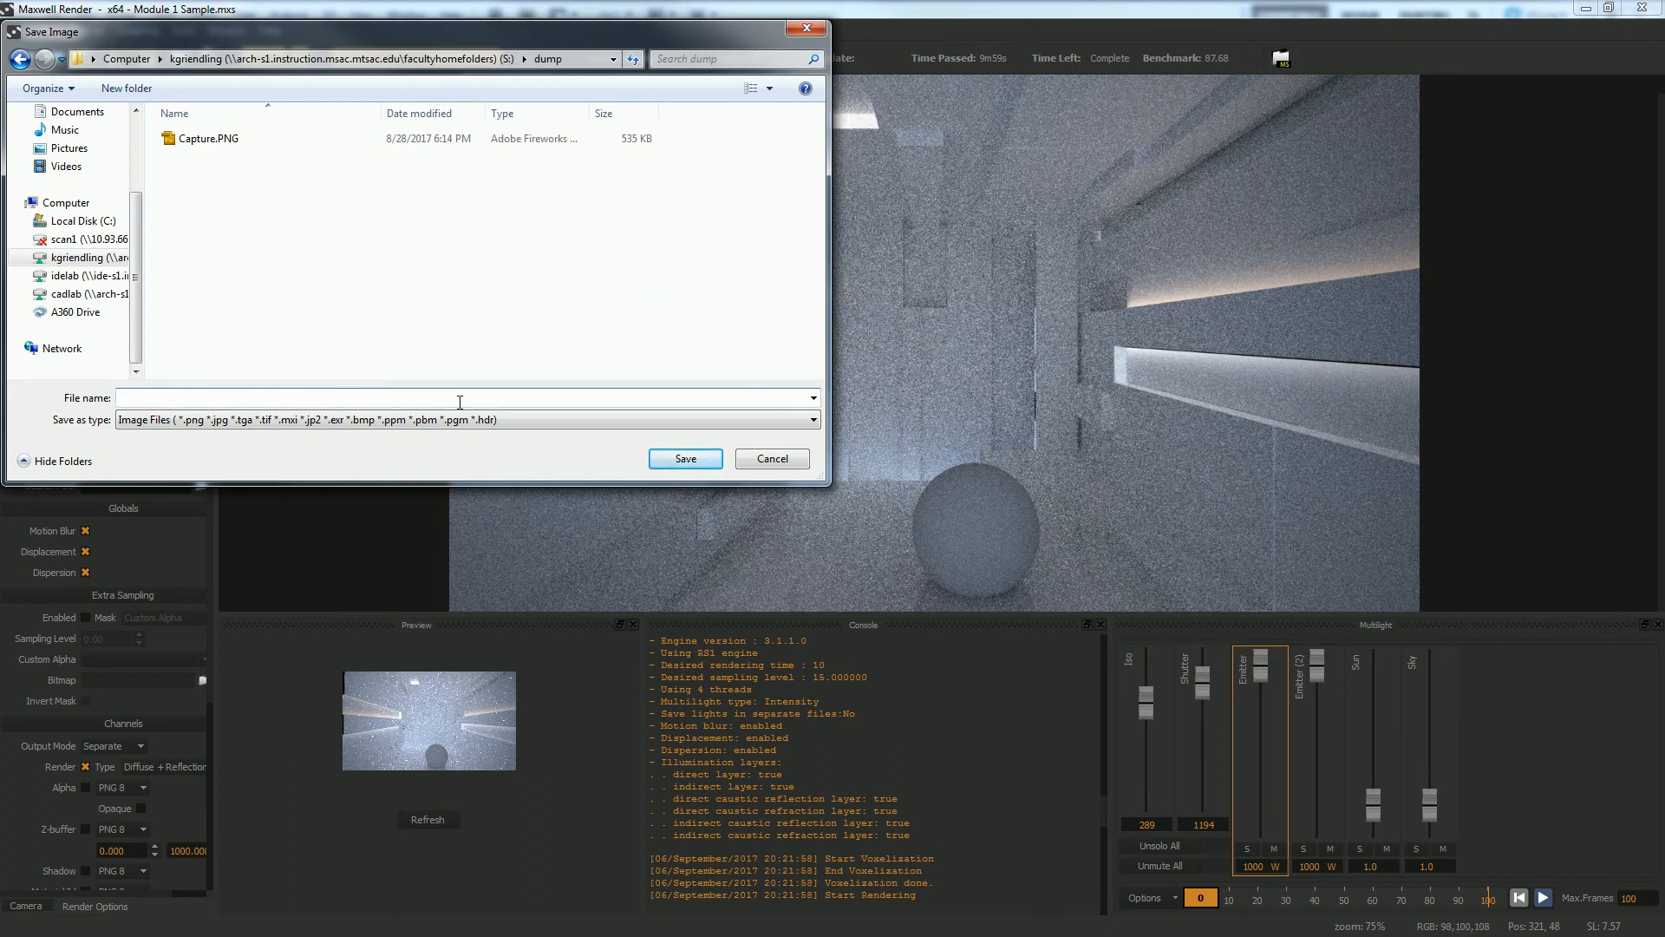
Name the image Bright Interior - Standard and save it, accepting the image depth setting.
{"action": "left_click_drag", "start_coordinate": [497, 28], "coordinate": [565, 83]}
{"action": "type", "text": "sTANDARD"}
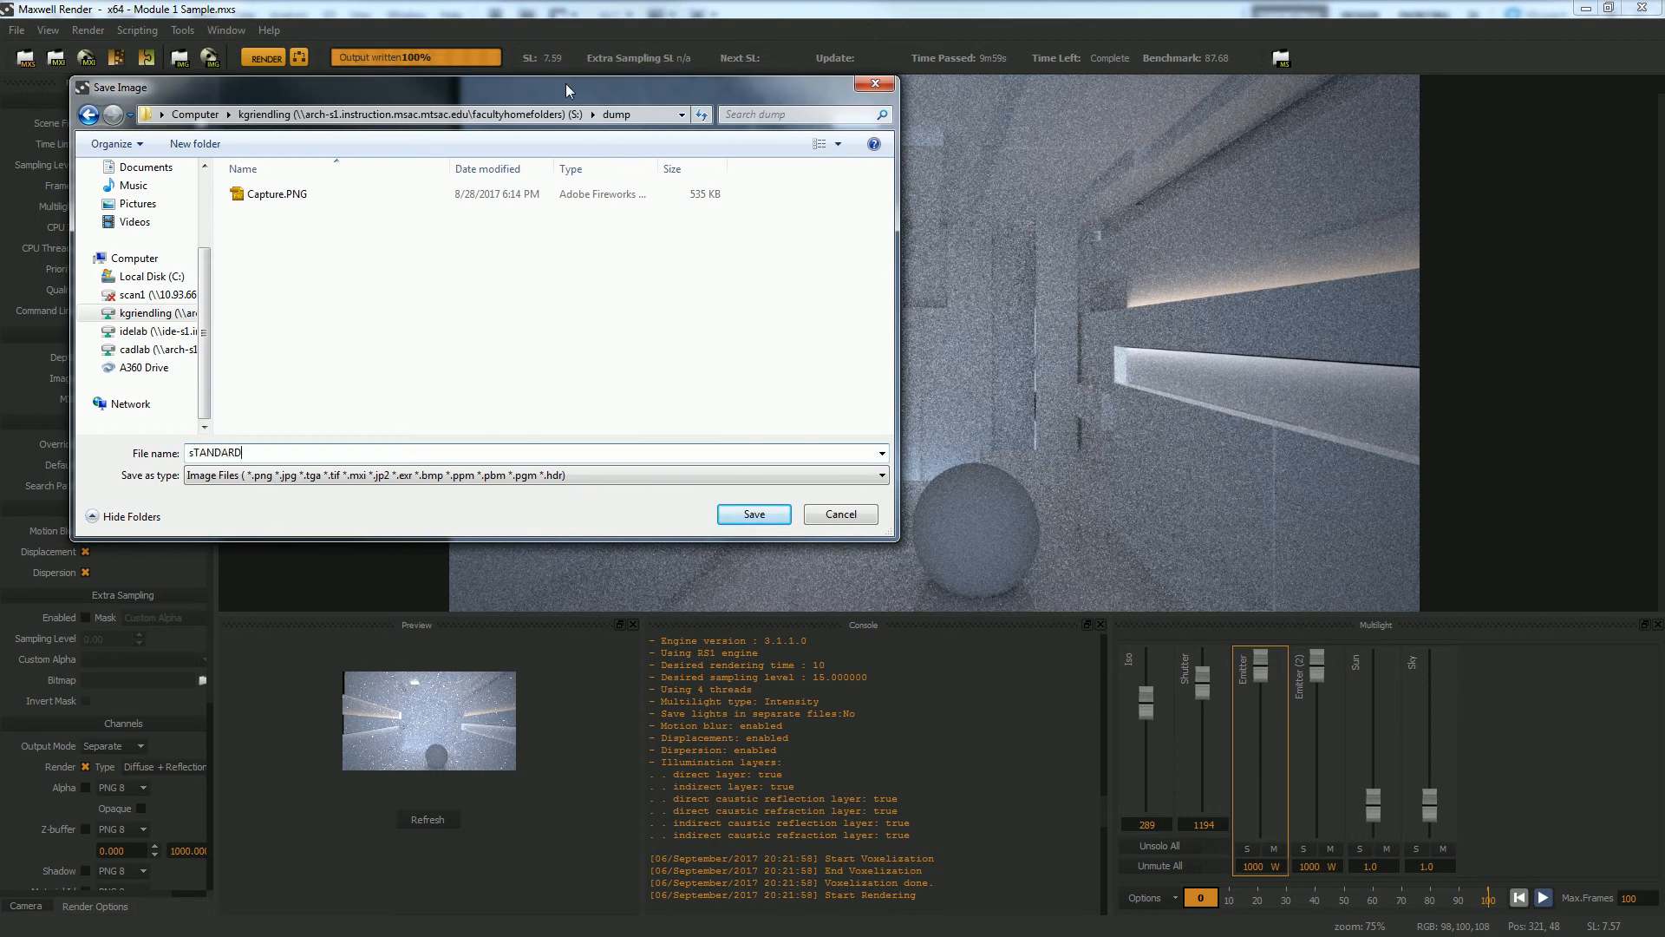
{"action": "key", "text": "BackSpace"}
{"action": "key", "text": "BackSpace"}
{"action": "key", "text": "BackSpace"}
{"action": "key", "text": "BackSpace"}
{"action": "key", "text": "BackSpace"}
{"action": "key", "text": "BackSpace"}
{"action": "key", "text": "BackSpace"}
{"action": "key", "text": "BackSpace"}
{"action": "type", "text": "Bright lnterior - Standard"}
{"action": "left_click", "coordinate": [754, 514]}
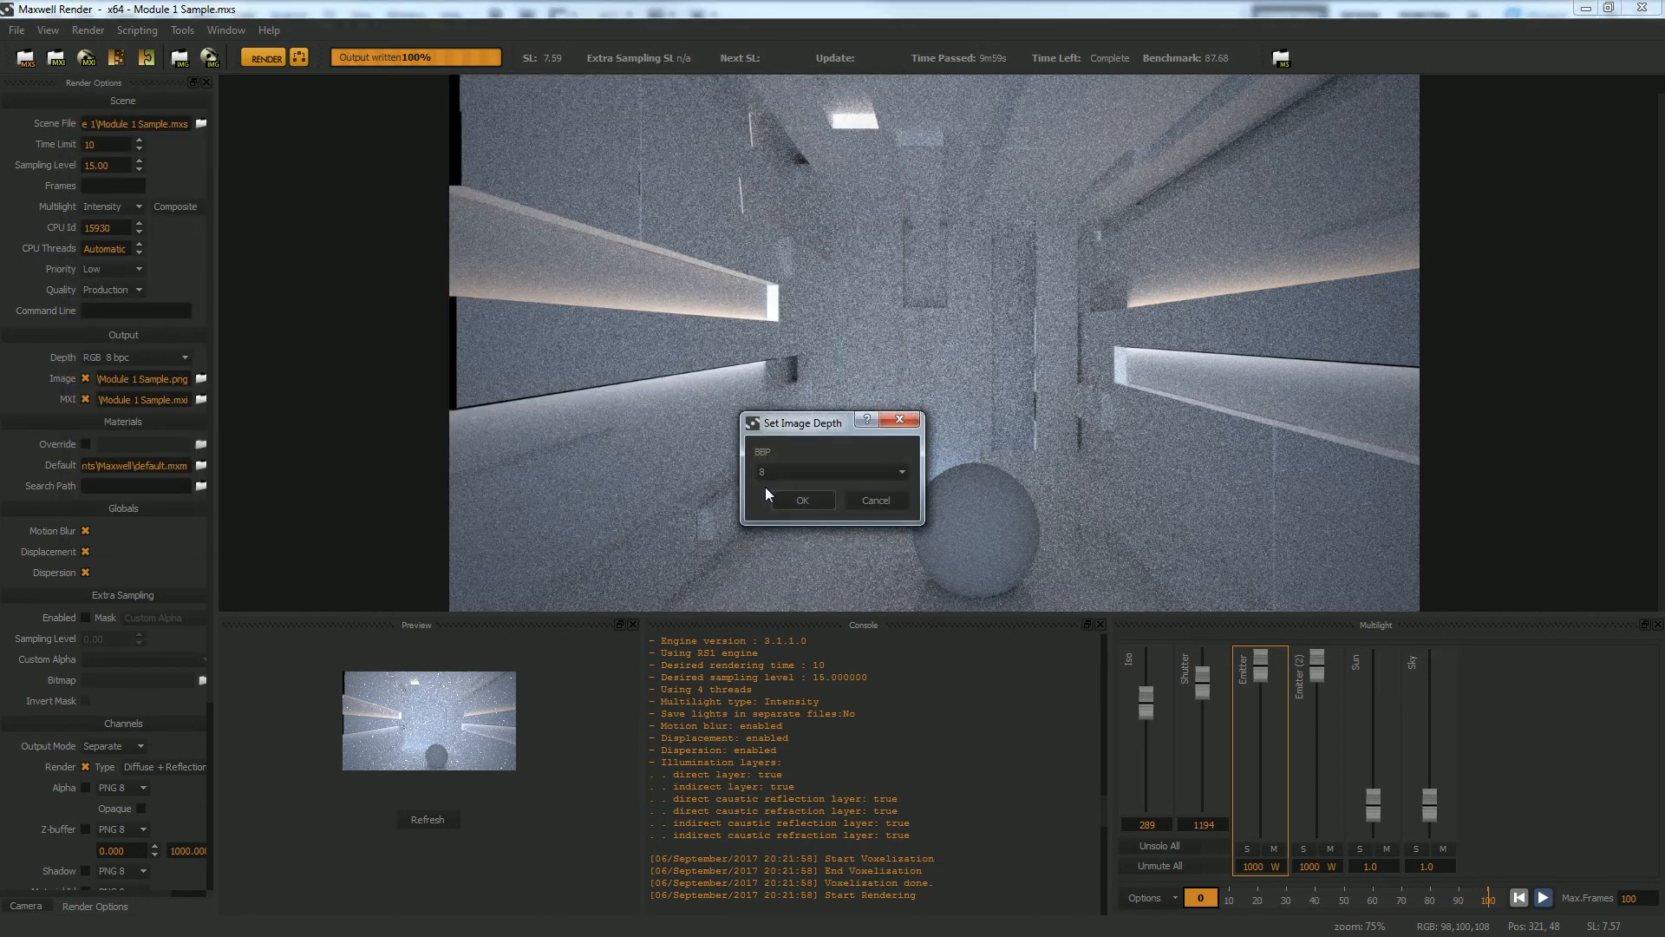
{"action": "left_click", "coordinate": [829, 473]}
{"action": "left_click", "coordinate": [818, 500]}
{"action": "left_click", "coordinate": [809, 497]}
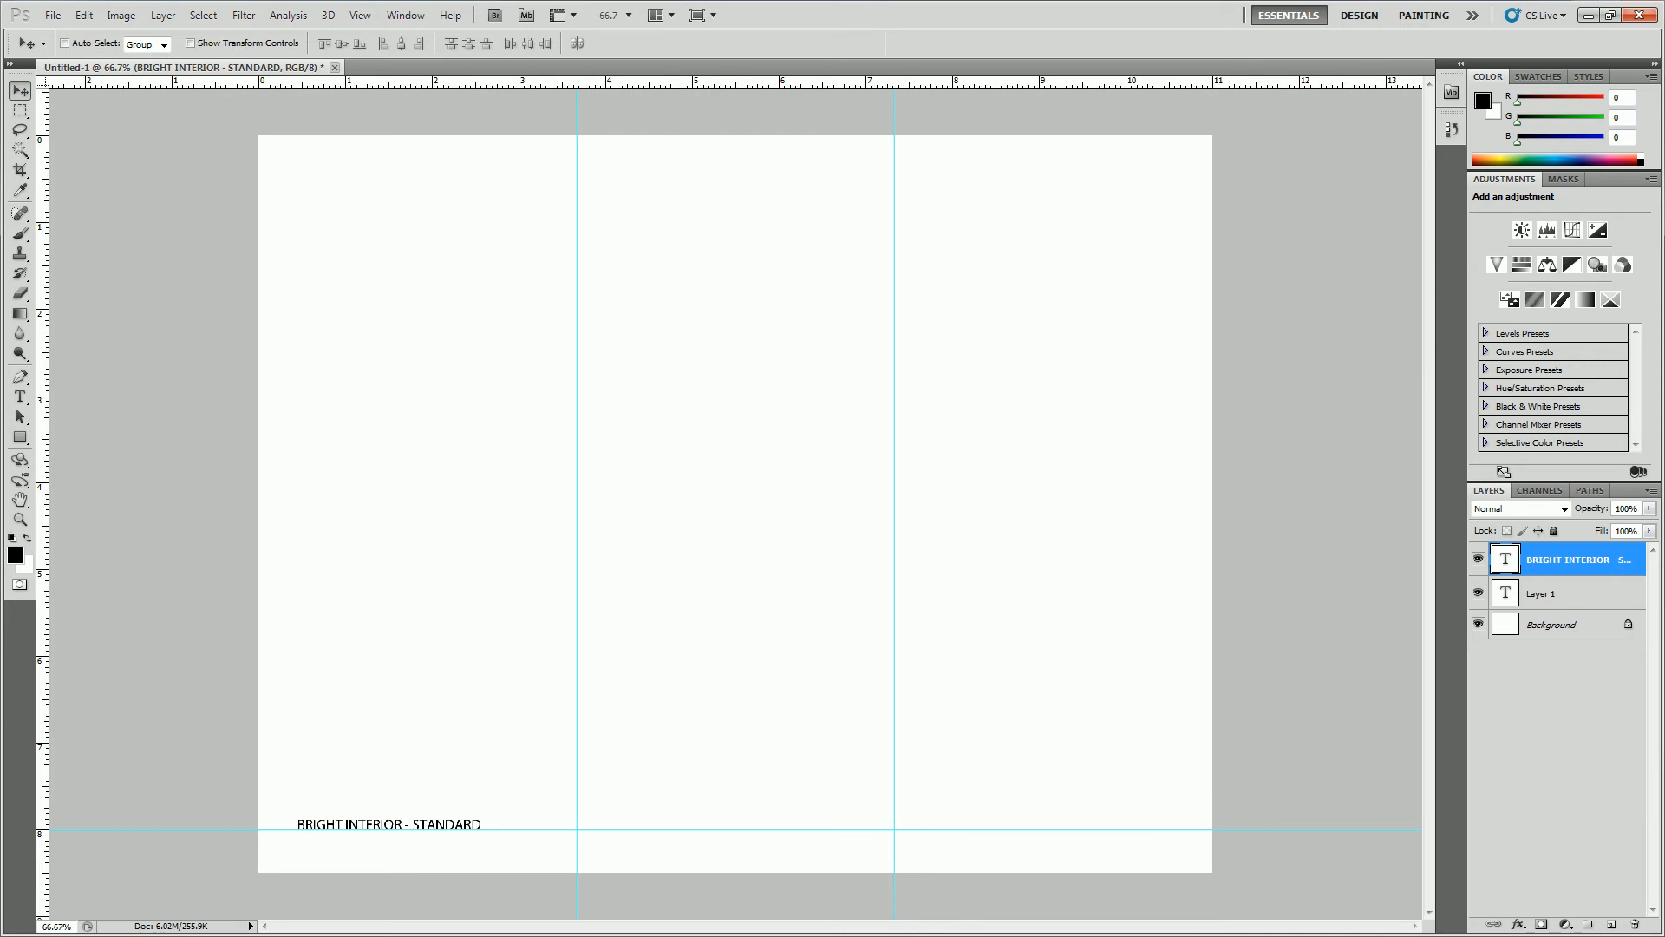
Place the saved Bright Interior - Standard image from the dump folder on the S: network drive into the Photoshop sheet.
{"action": "key", "text": "super+e"}
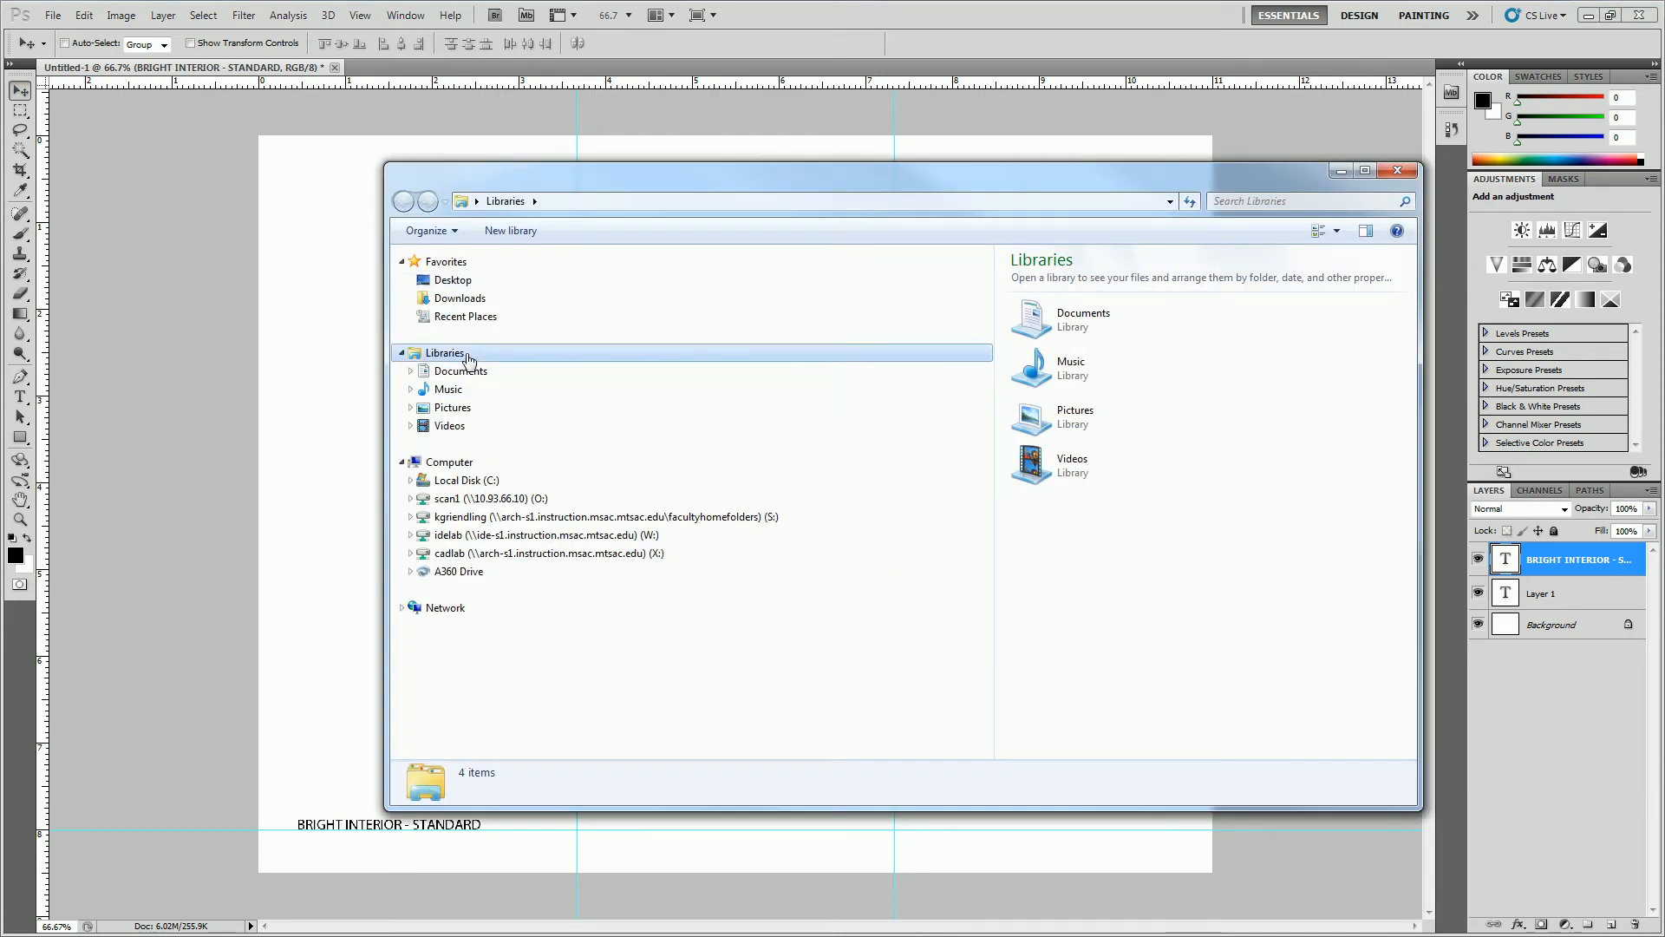
{"action": "left_click", "coordinate": [512, 517]}
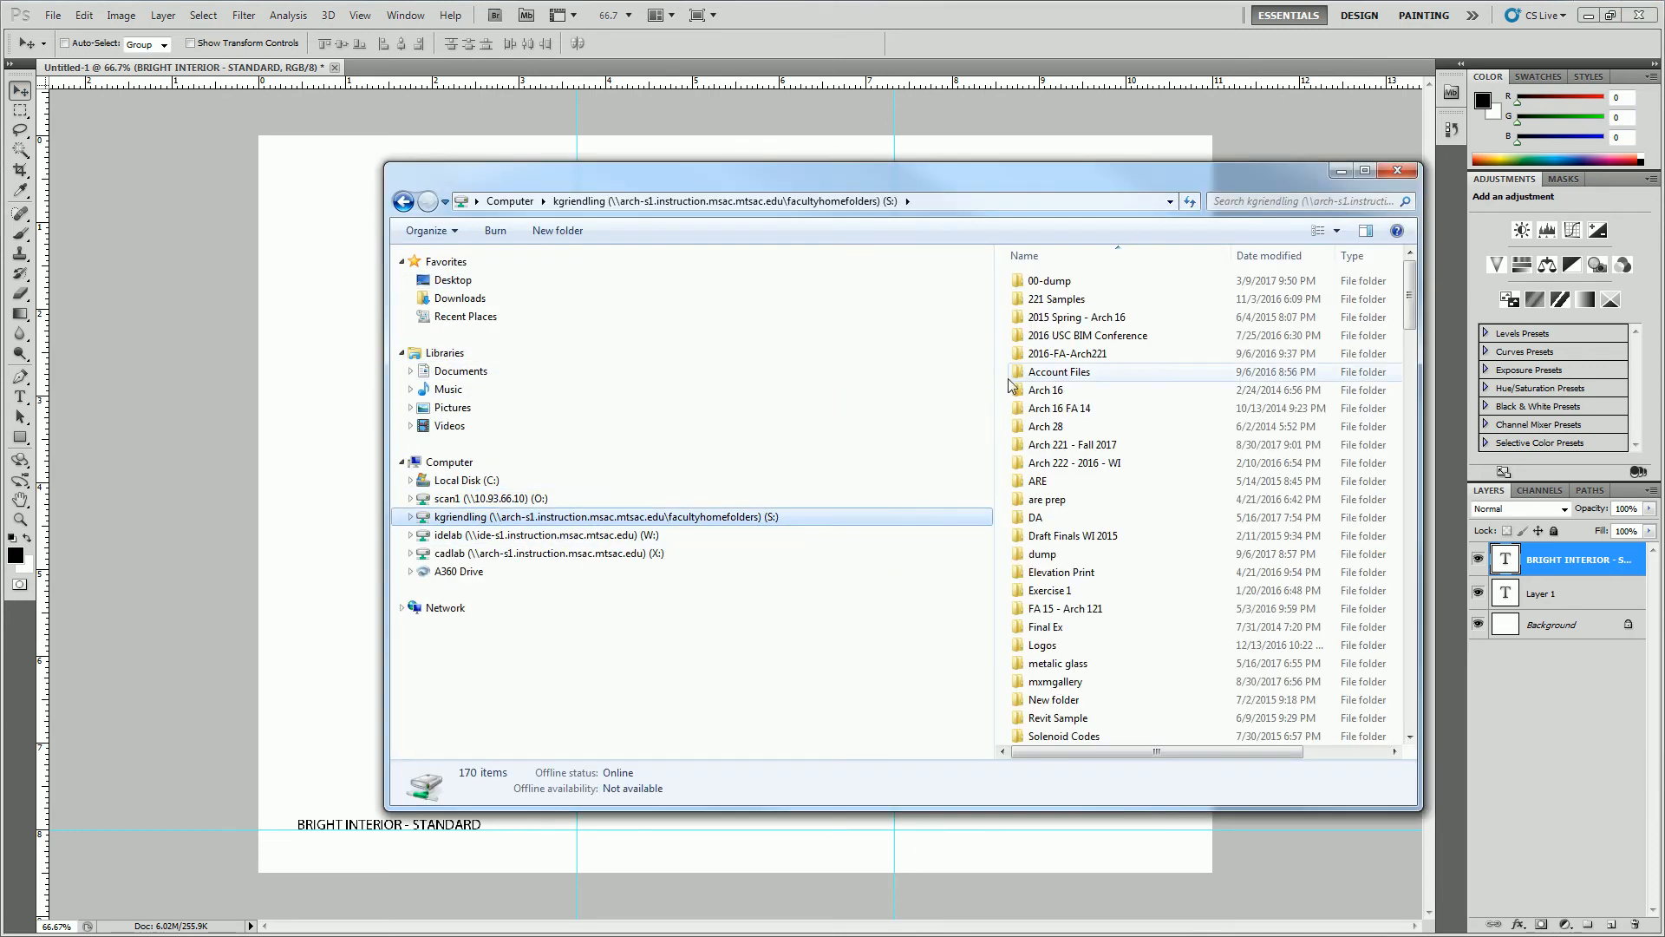
{"action": "left_click", "coordinate": [1045, 390]}
{"action": "double_click", "coordinate": [1048, 559]}
{"action": "left_click_drag", "start_coordinate": [1093, 281], "coordinate": [467, 510]}
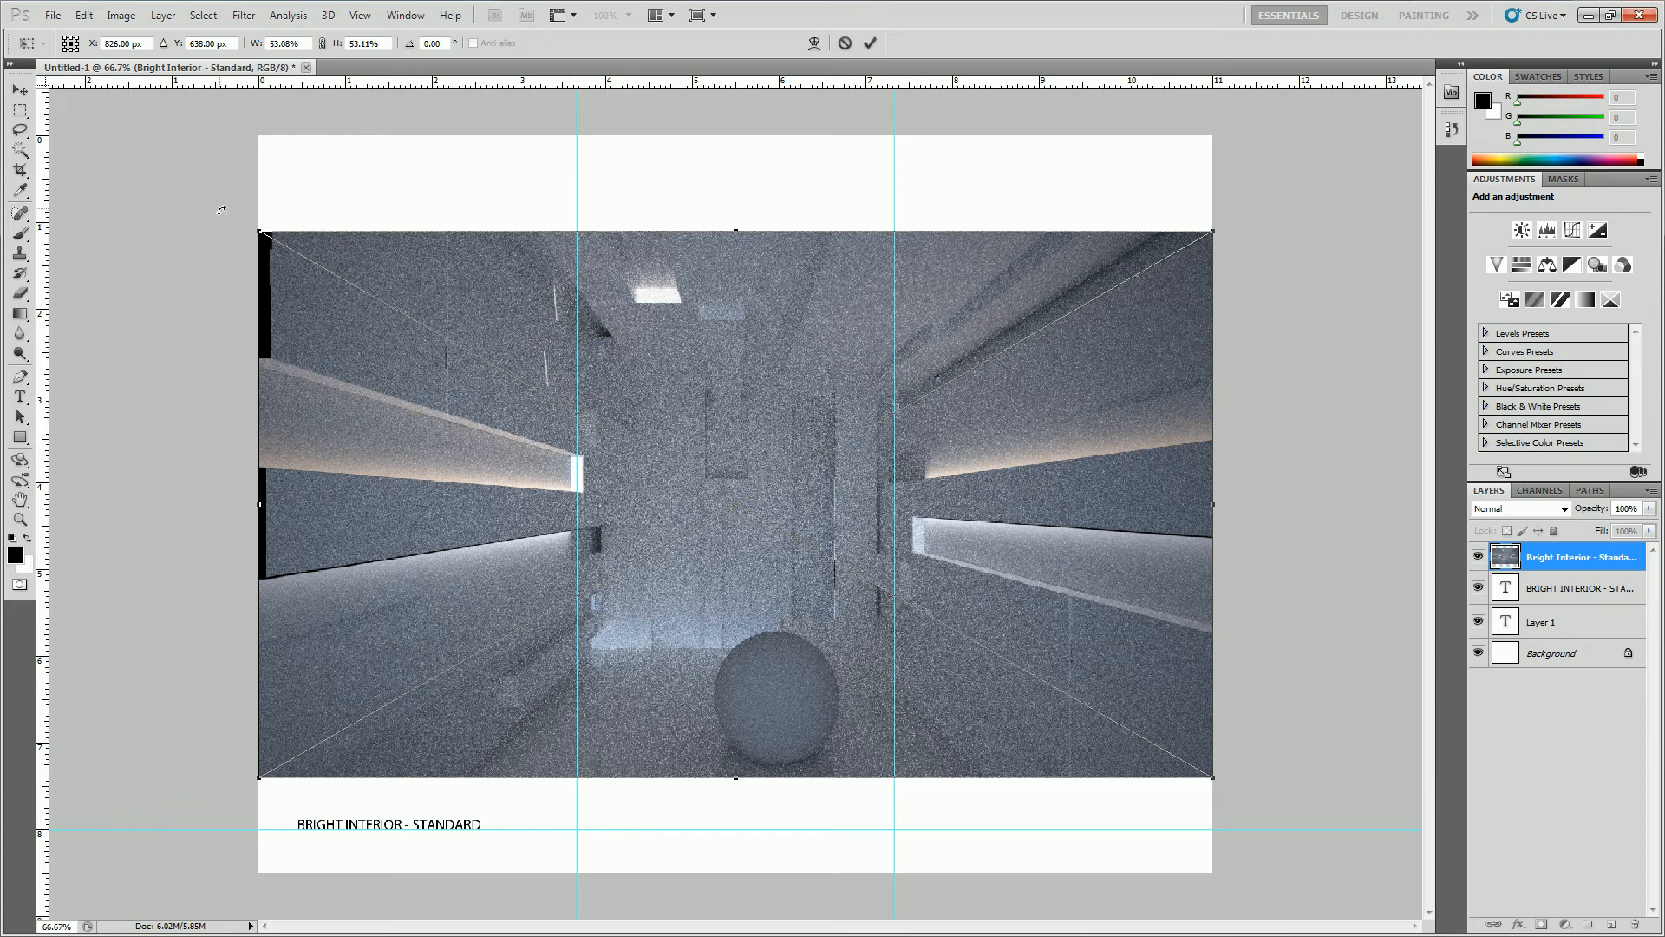
Add horizontal guides along the page's upper and lower edges and scale the placed rendering to about 71.5% so it covers the whole sheet.
{"action": "left_click_drag", "start_coordinate": [257, 229], "coordinate": [178, 184]}
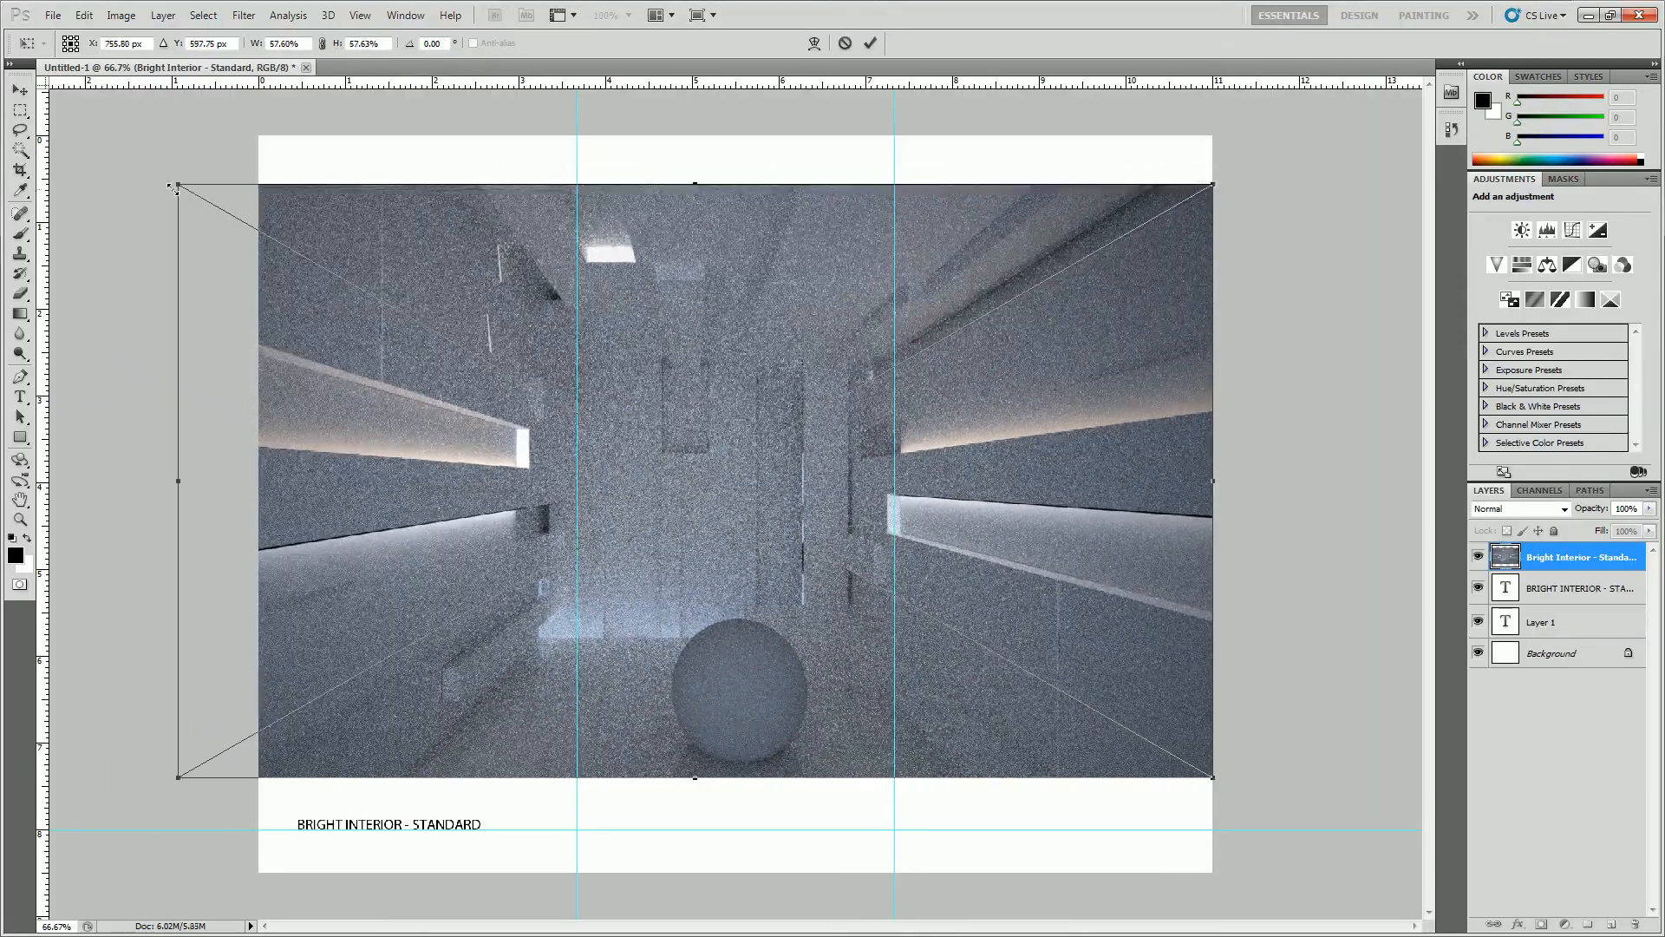
{"action": "left_click_drag", "start_coordinate": [317, 83], "coordinate": [191, 871]}
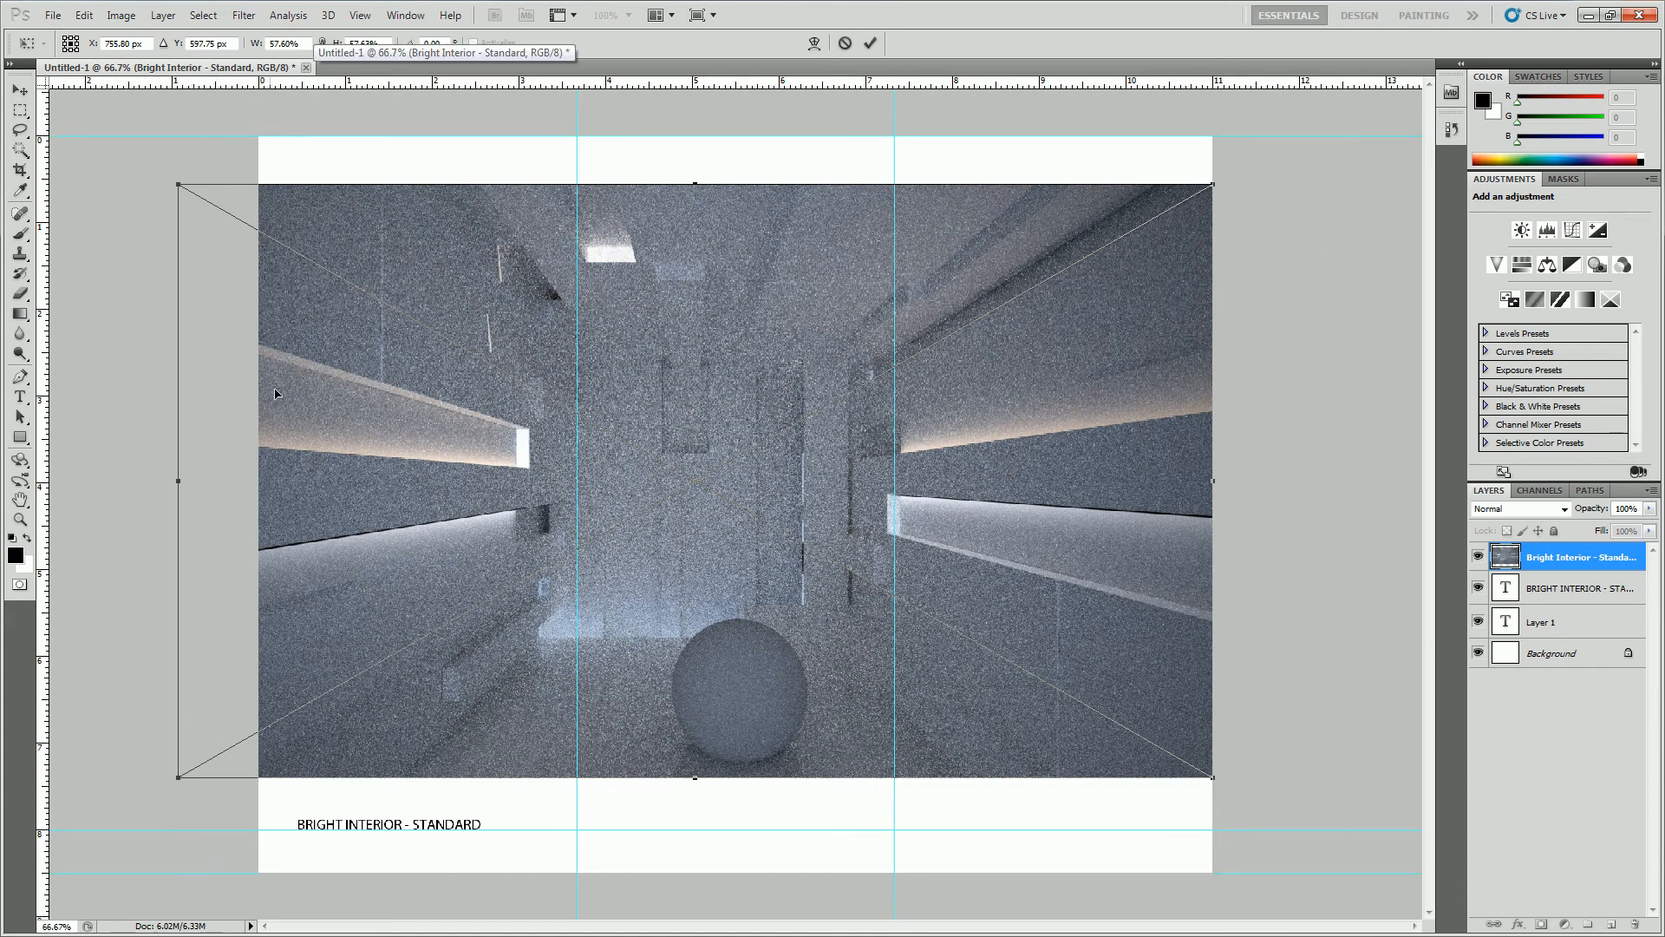
{"action": "left_click_drag", "start_coordinate": [178, 186], "coordinate": [97, 134]}
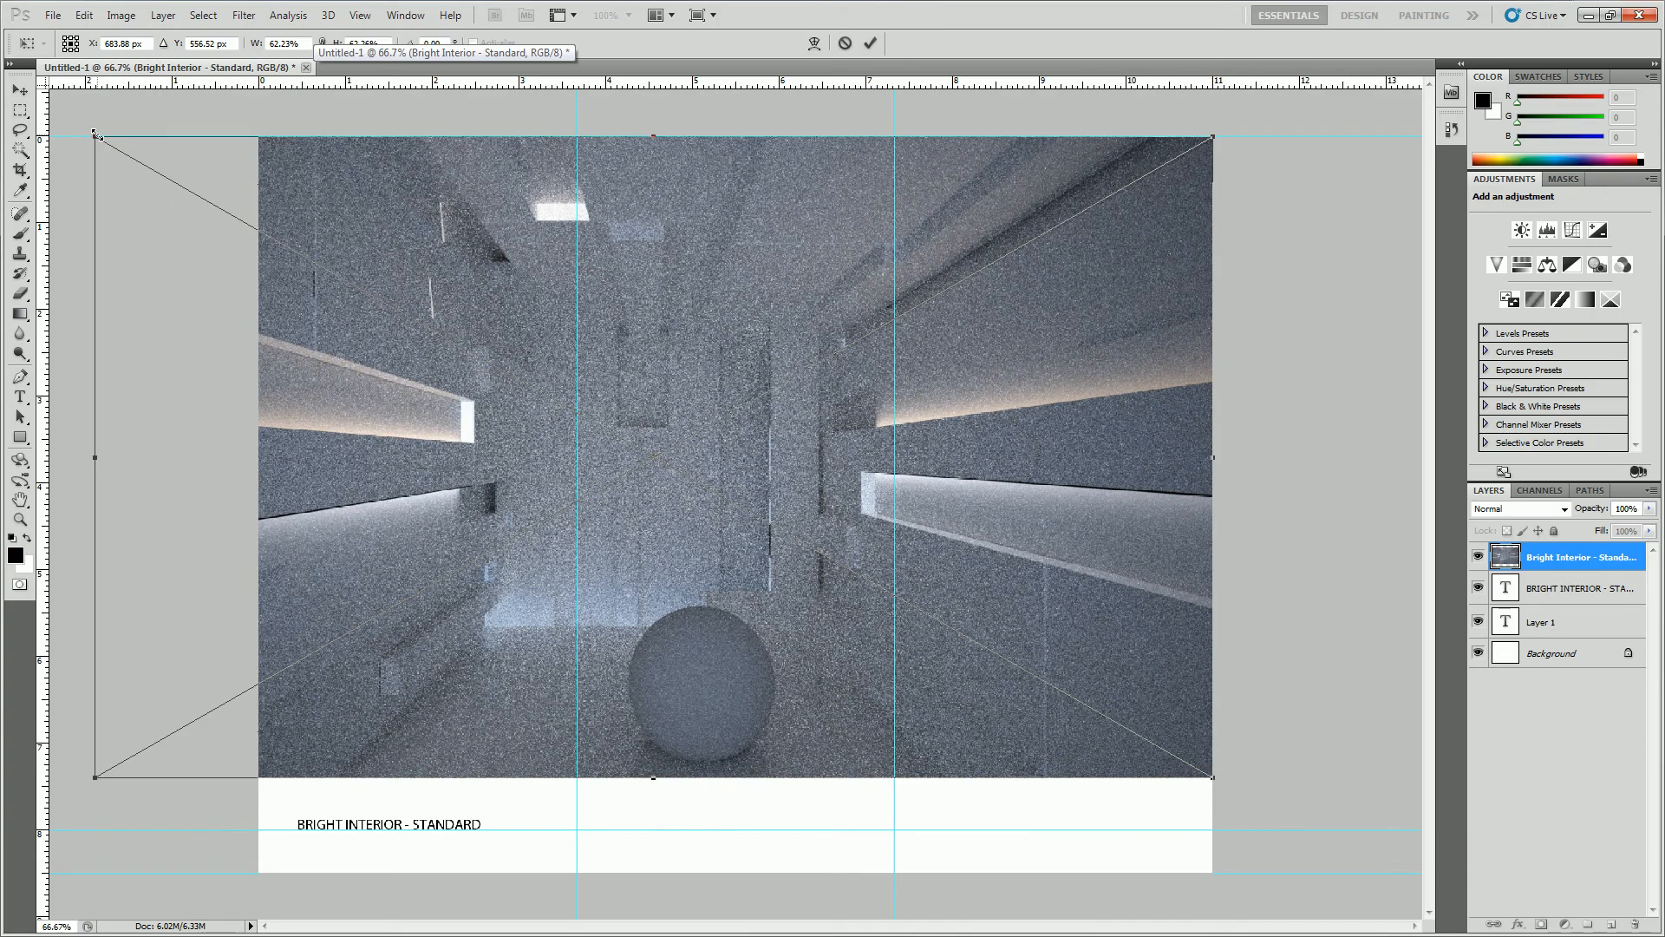
{"action": "left_click_drag", "start_coordinate": [95, 135], "coordinate": [93, 134]}
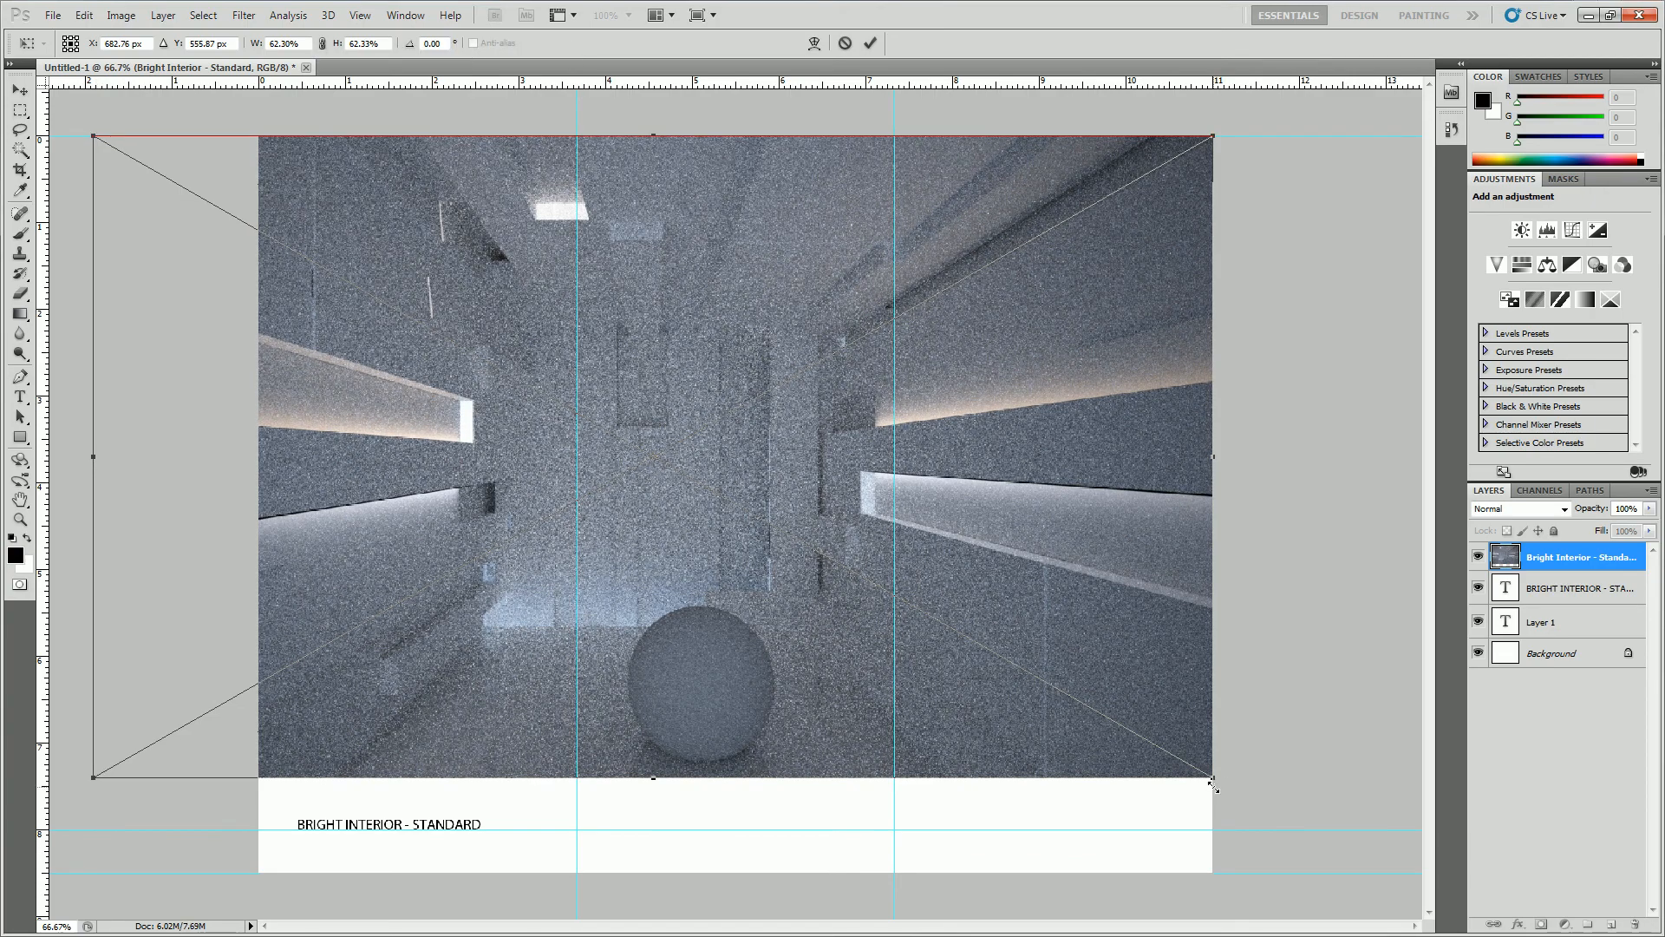
{"action": "left_click_drag", "start_coordinate": [1213, 783], "coordinate": [1366, 893]}
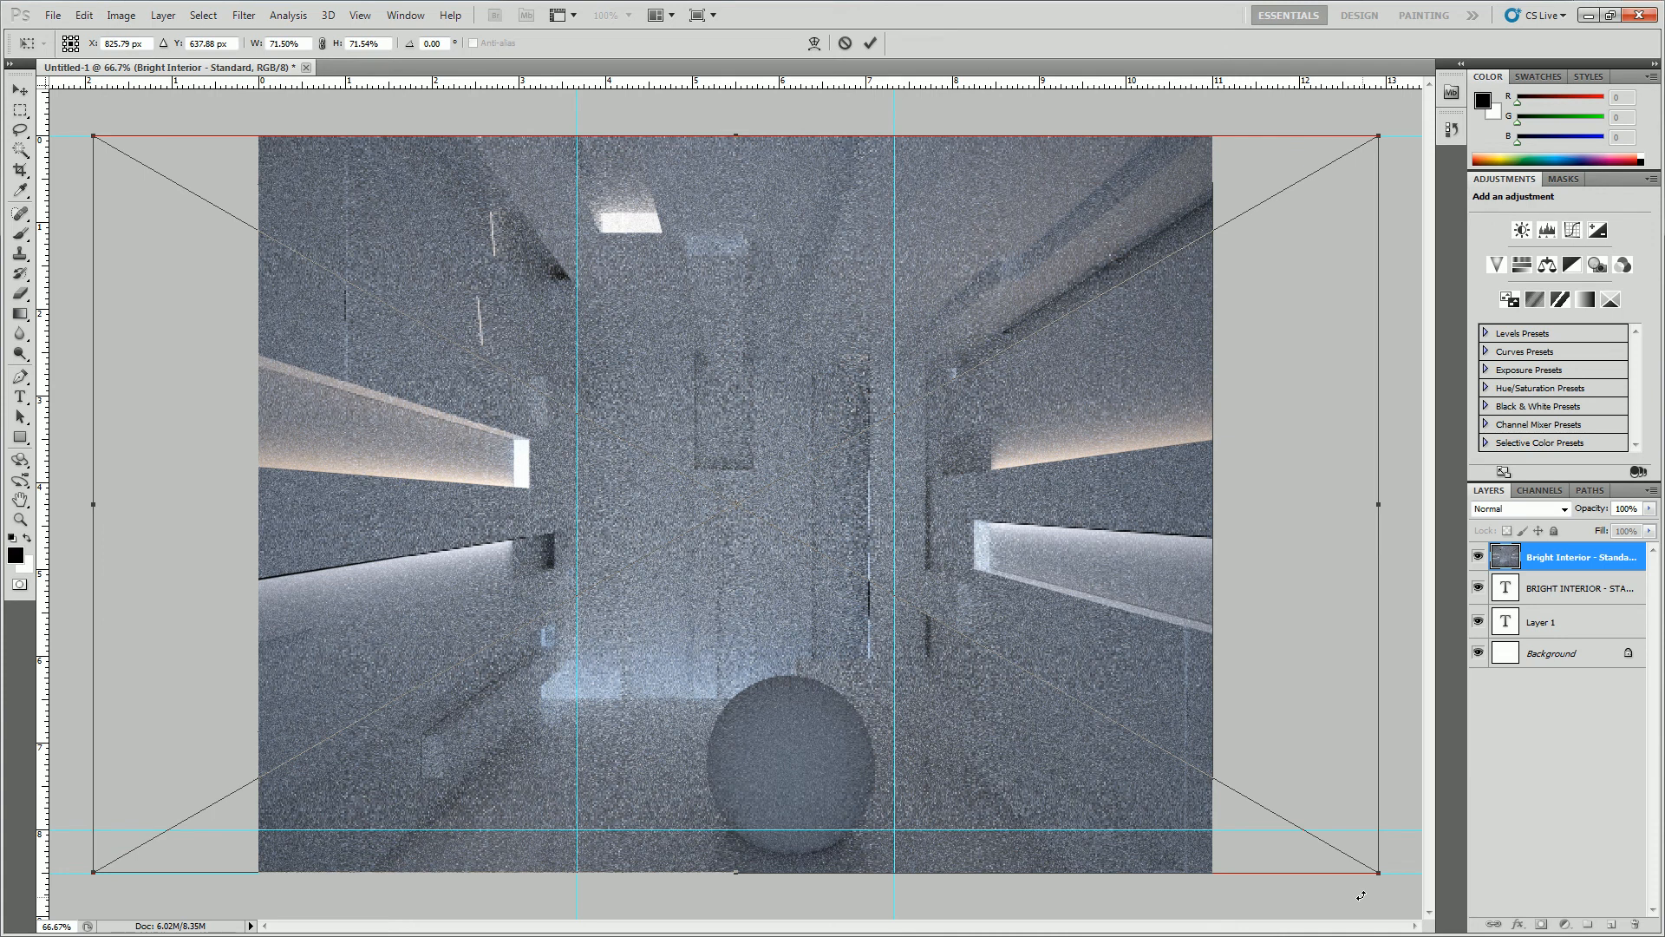
{"action": "key", "text": "Return"}
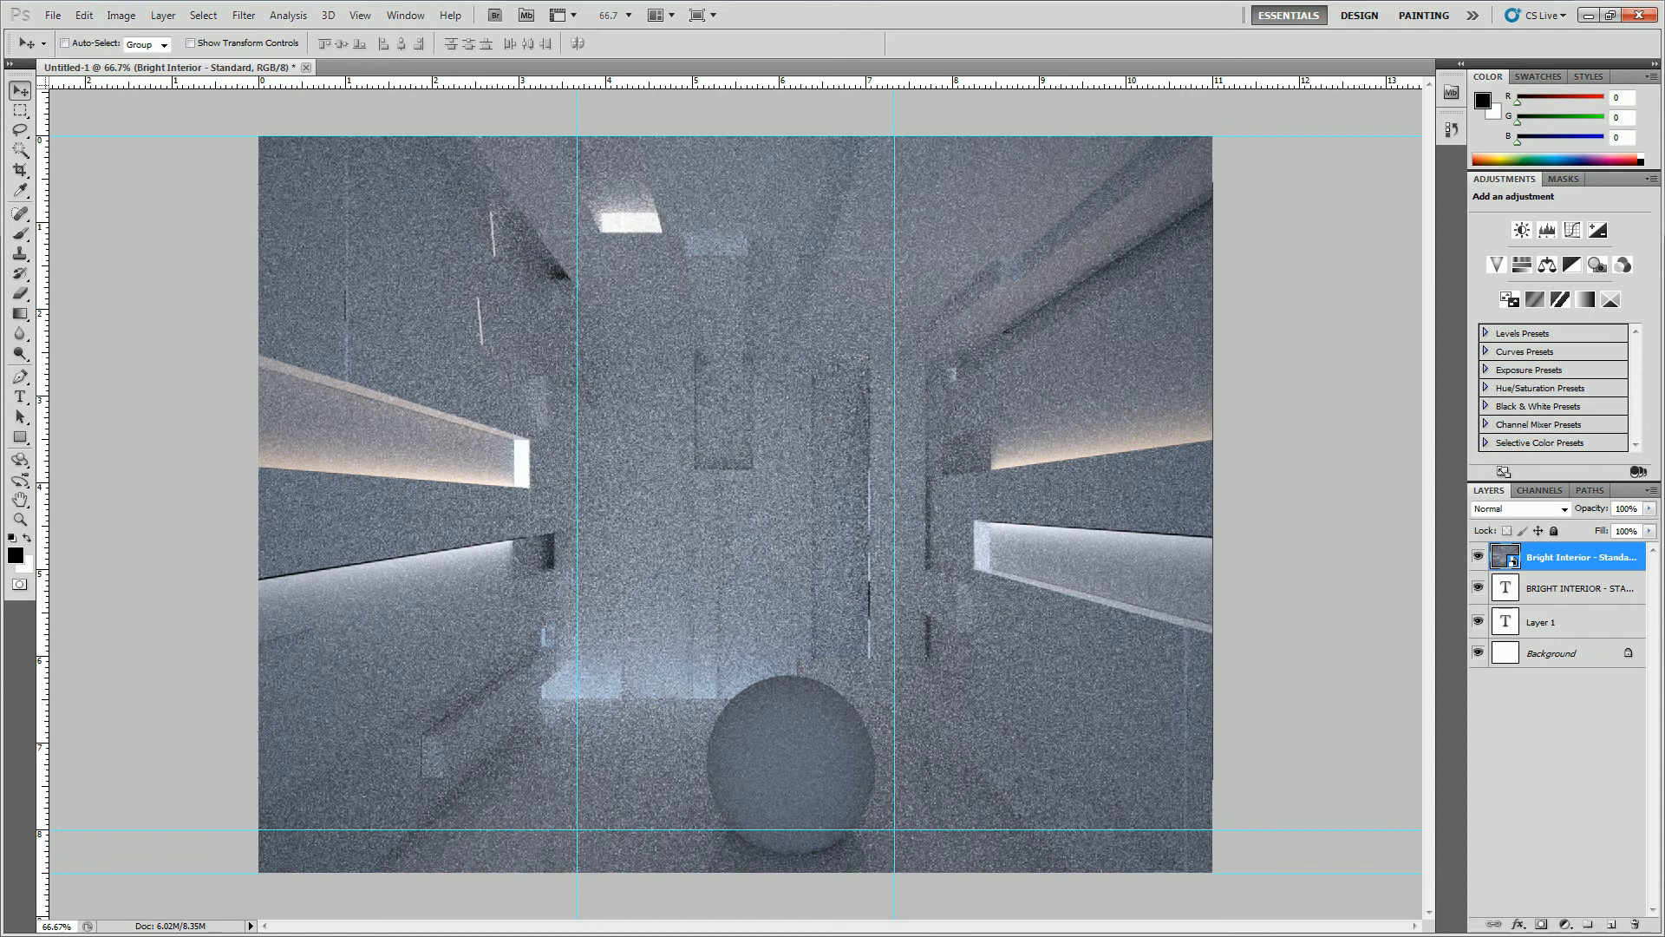
Move the rendering's layer beneath both text layers and recolour the BRIGHT INTERIOR - STANDARD caption white.
{"action": "left_click_drag", "start_coordinate": [1562, 556], "coordinate": [1563, 643]}
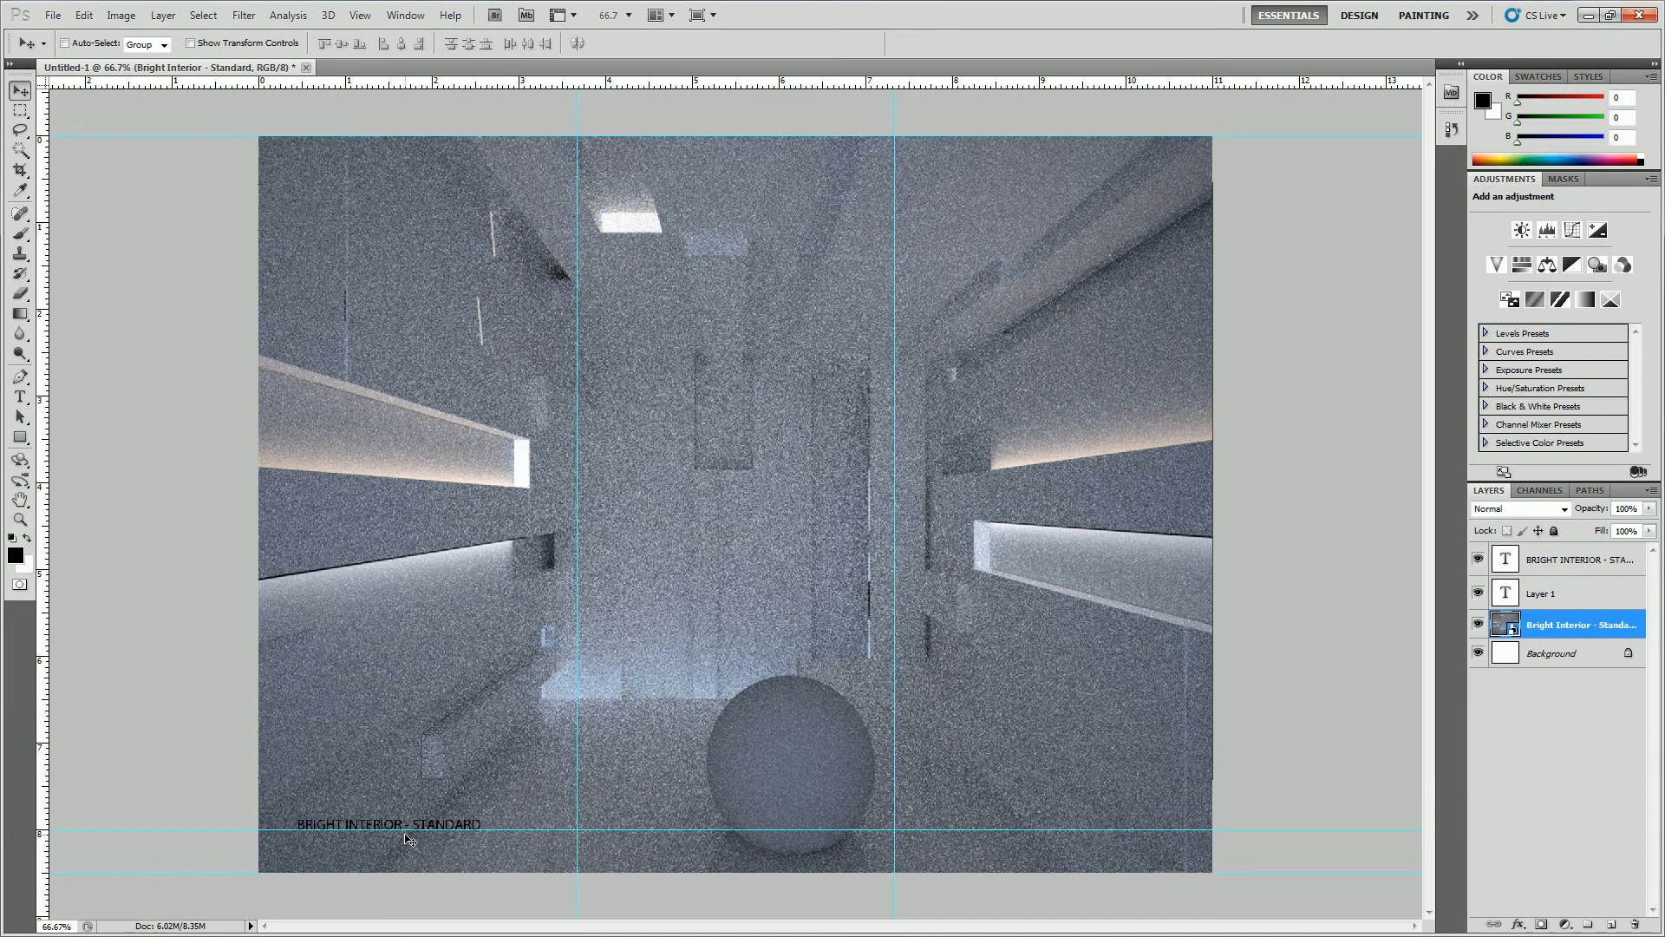
{"action": "left_click", "coordinate": [20, 396]}
{"action": "left_click_drag", "start_coordinate": [479, 824], "coordinate": [276, 805]}
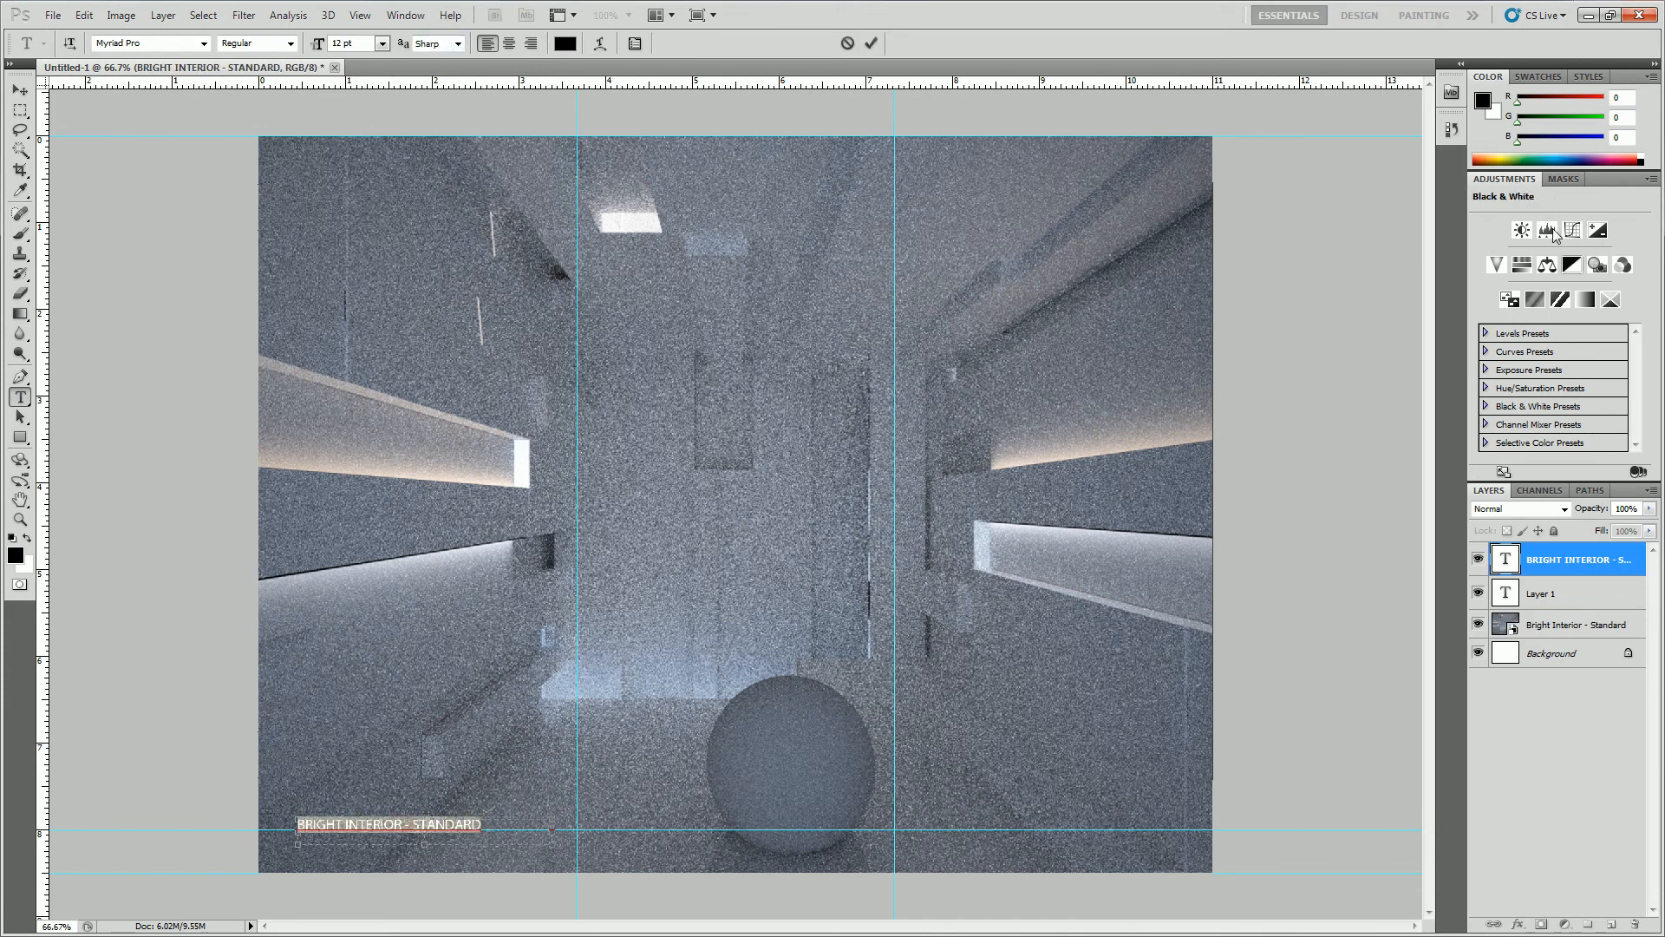
{"action": "left_click", "coordinate": [1483, 101]}
{"action": "left_click_drag", "start_coordinate": [737, 286], "coordinate": [515, 198]}
{"action": "left_click", "coordinate": [1006, 231]}
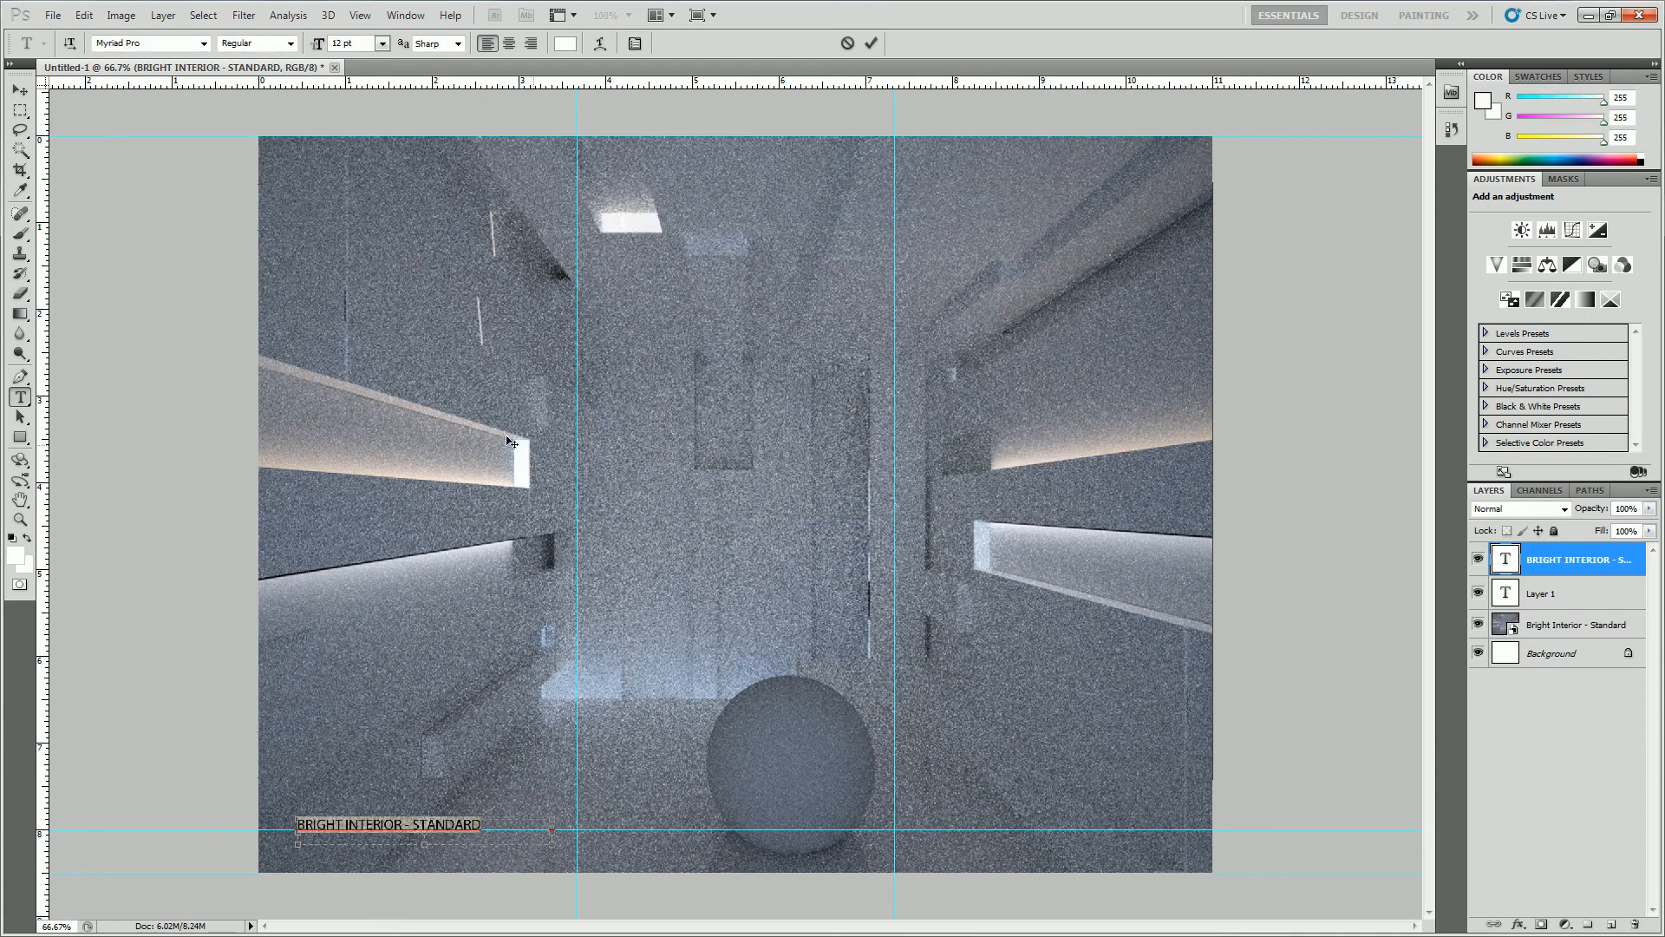
Select the page area covering the second and third columns and try to delete it from the caption layer and the rendering's layer.
{"action": "left_click", "coordinate": [20, 110]}
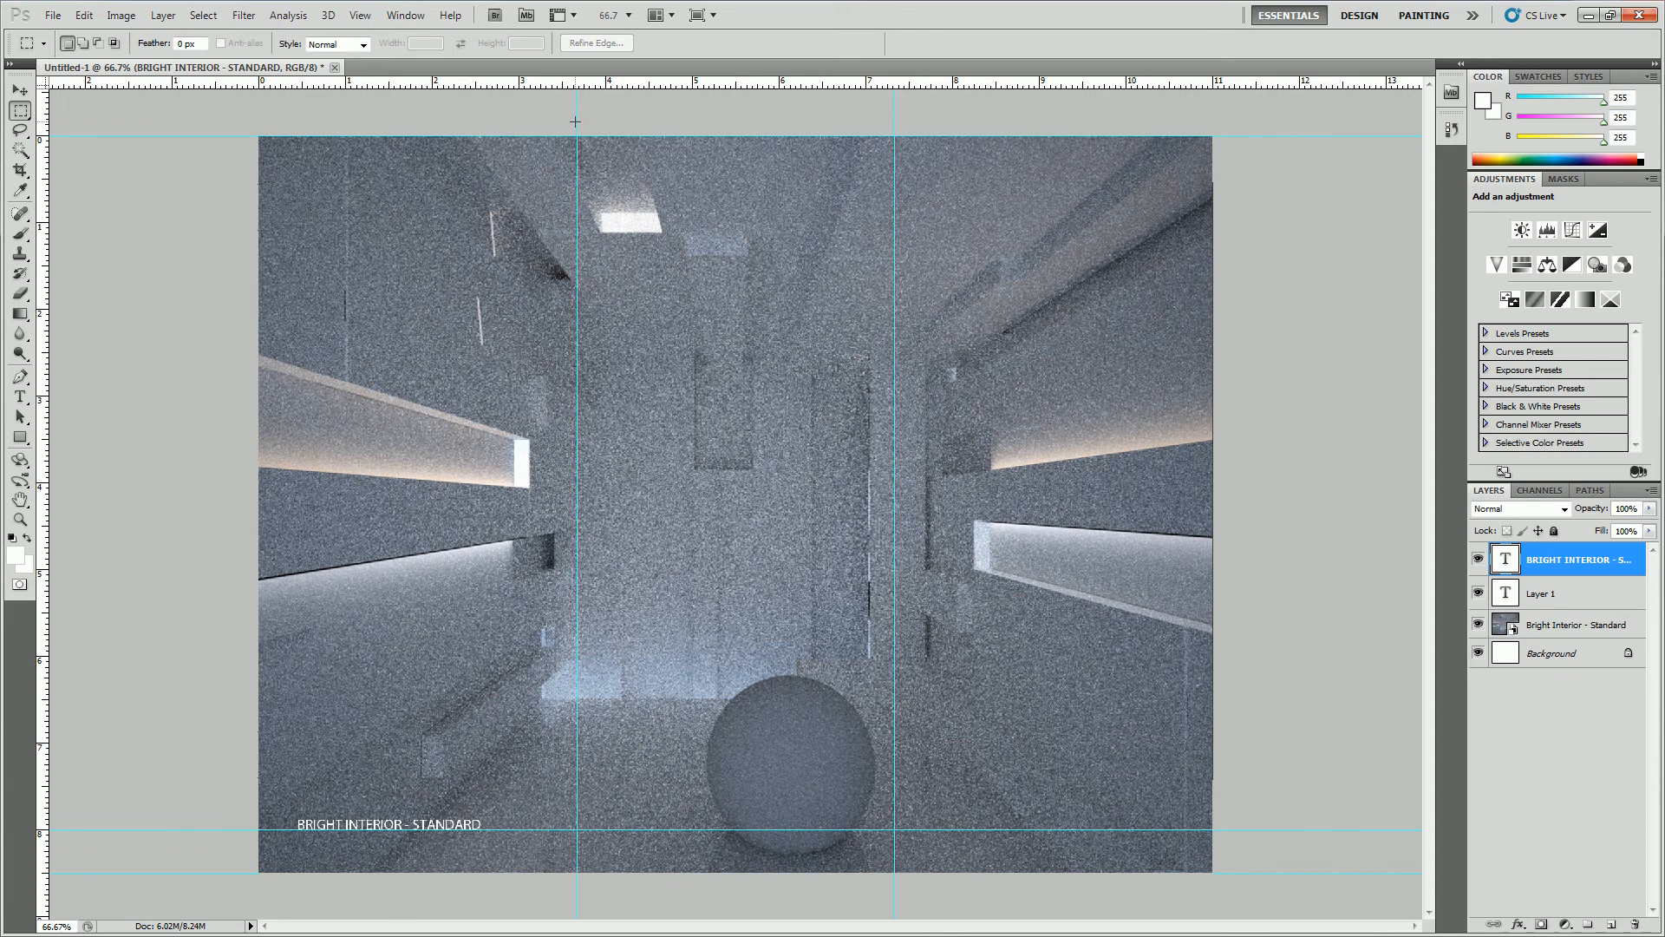
{"action": "left_click_drag", "start_coordinate": [1295, 884], "coordinate": [1225, 812]}
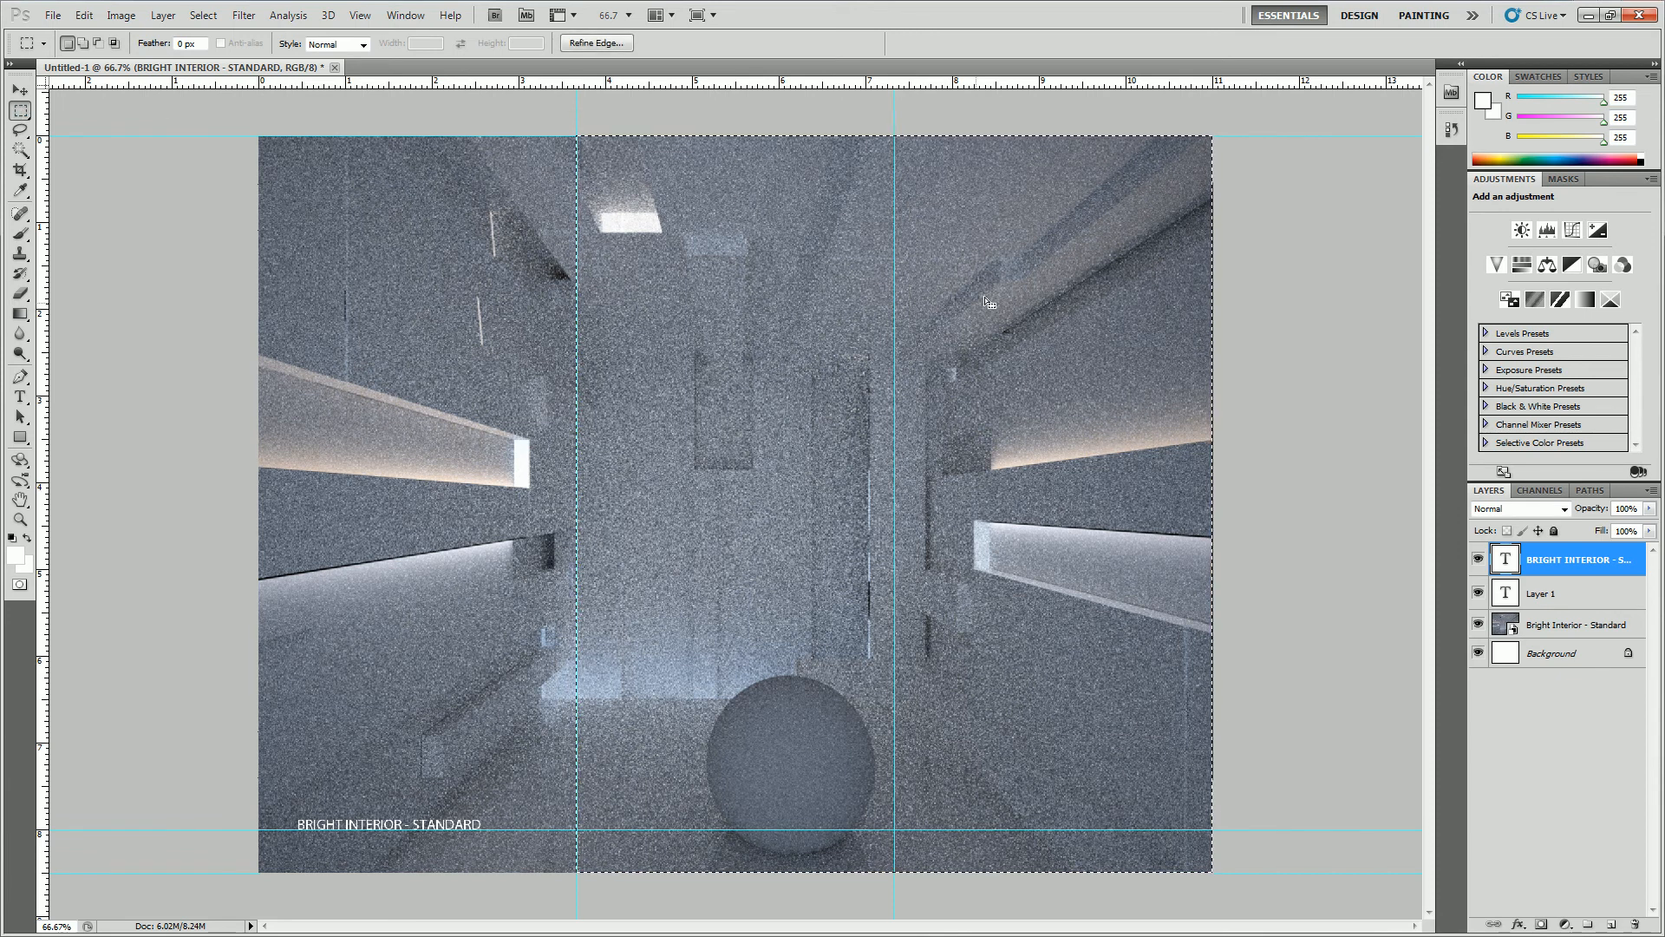
{"action": "key", "text": "Delete"}
{"action": "left_click", "coordinate": [834, 363]}
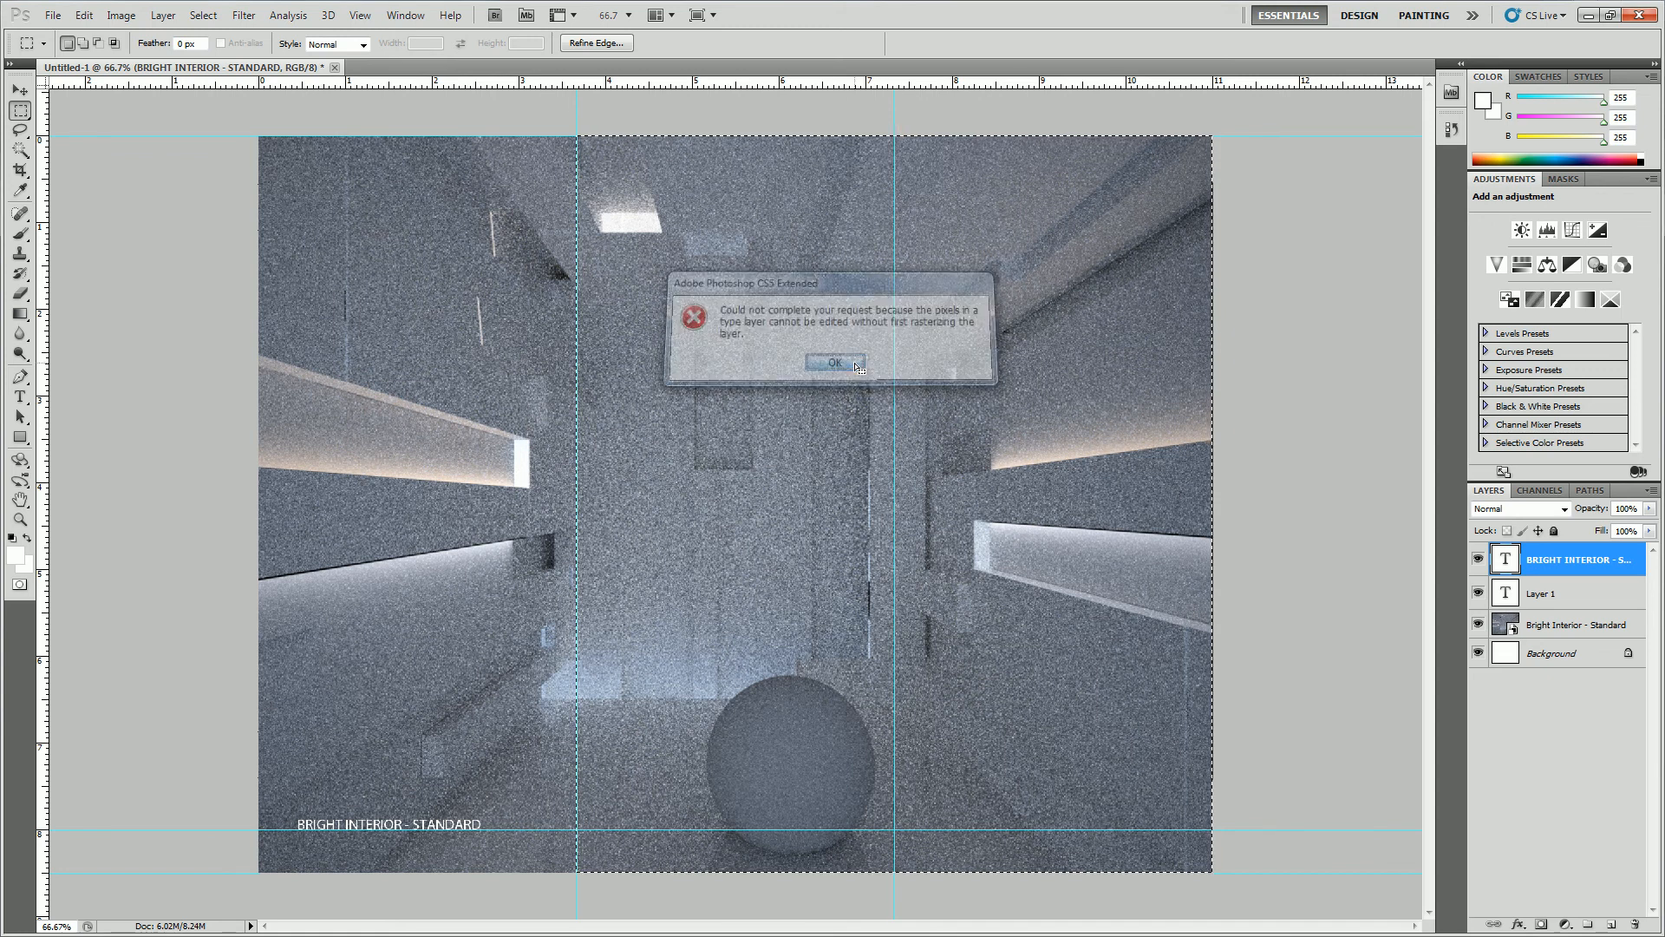
{"action": "left_click", "coordinate": [1564, 632]}
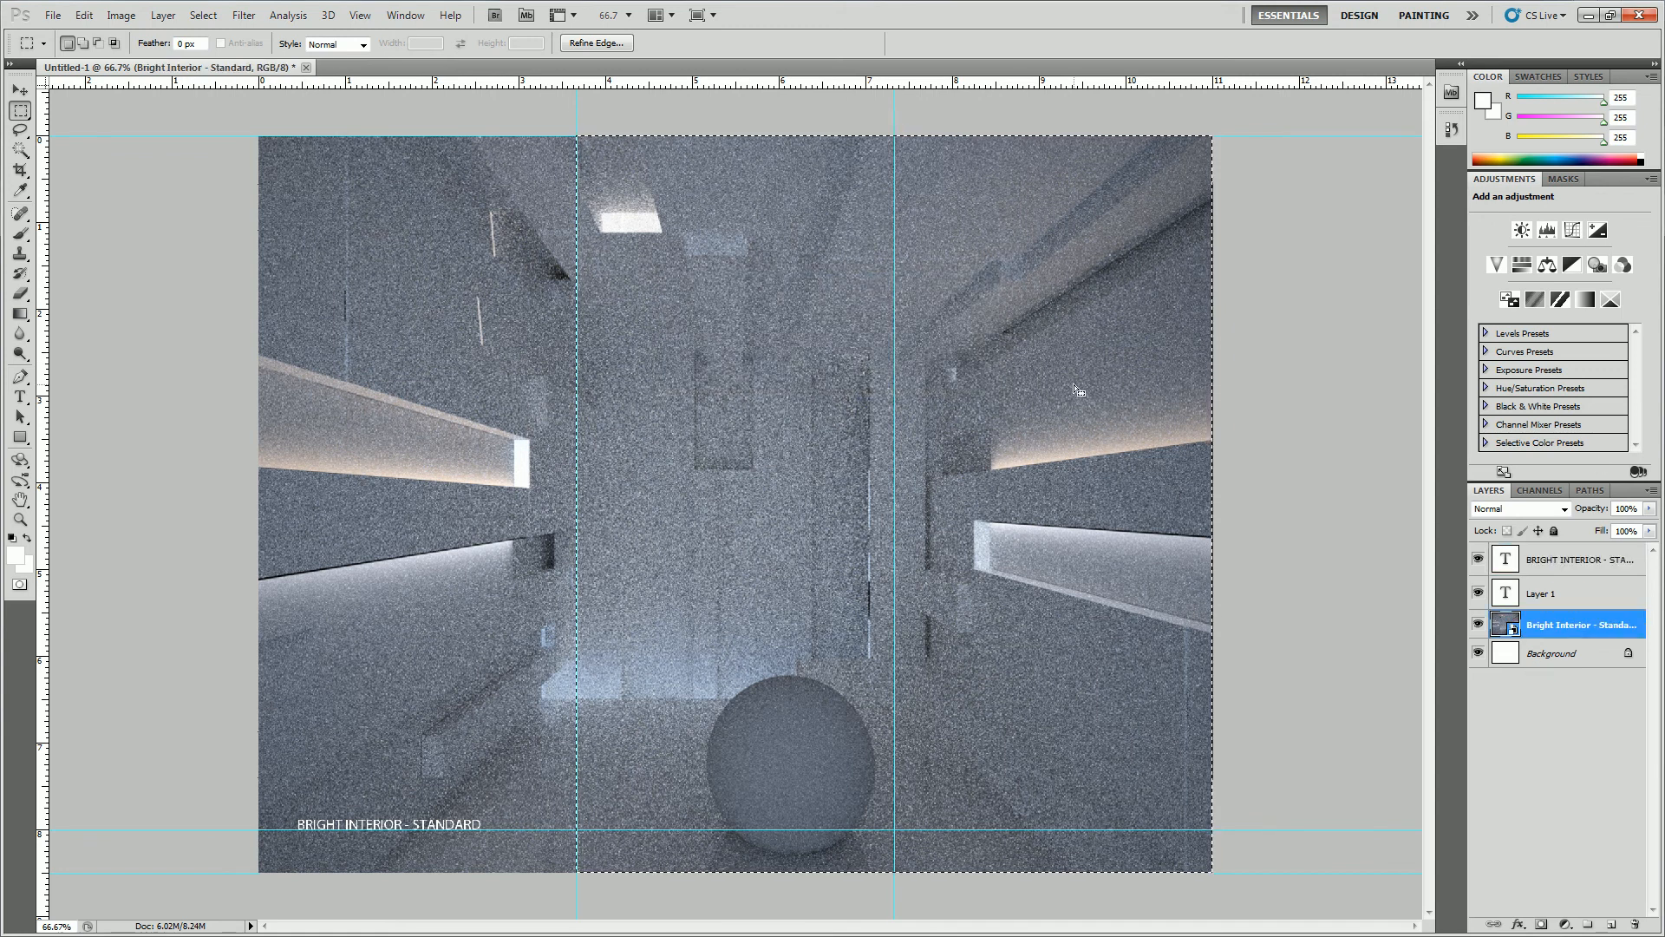
{"action": "key", "text": "Delete"}
{"action": "left_click", "coordinate": [828, 350]}
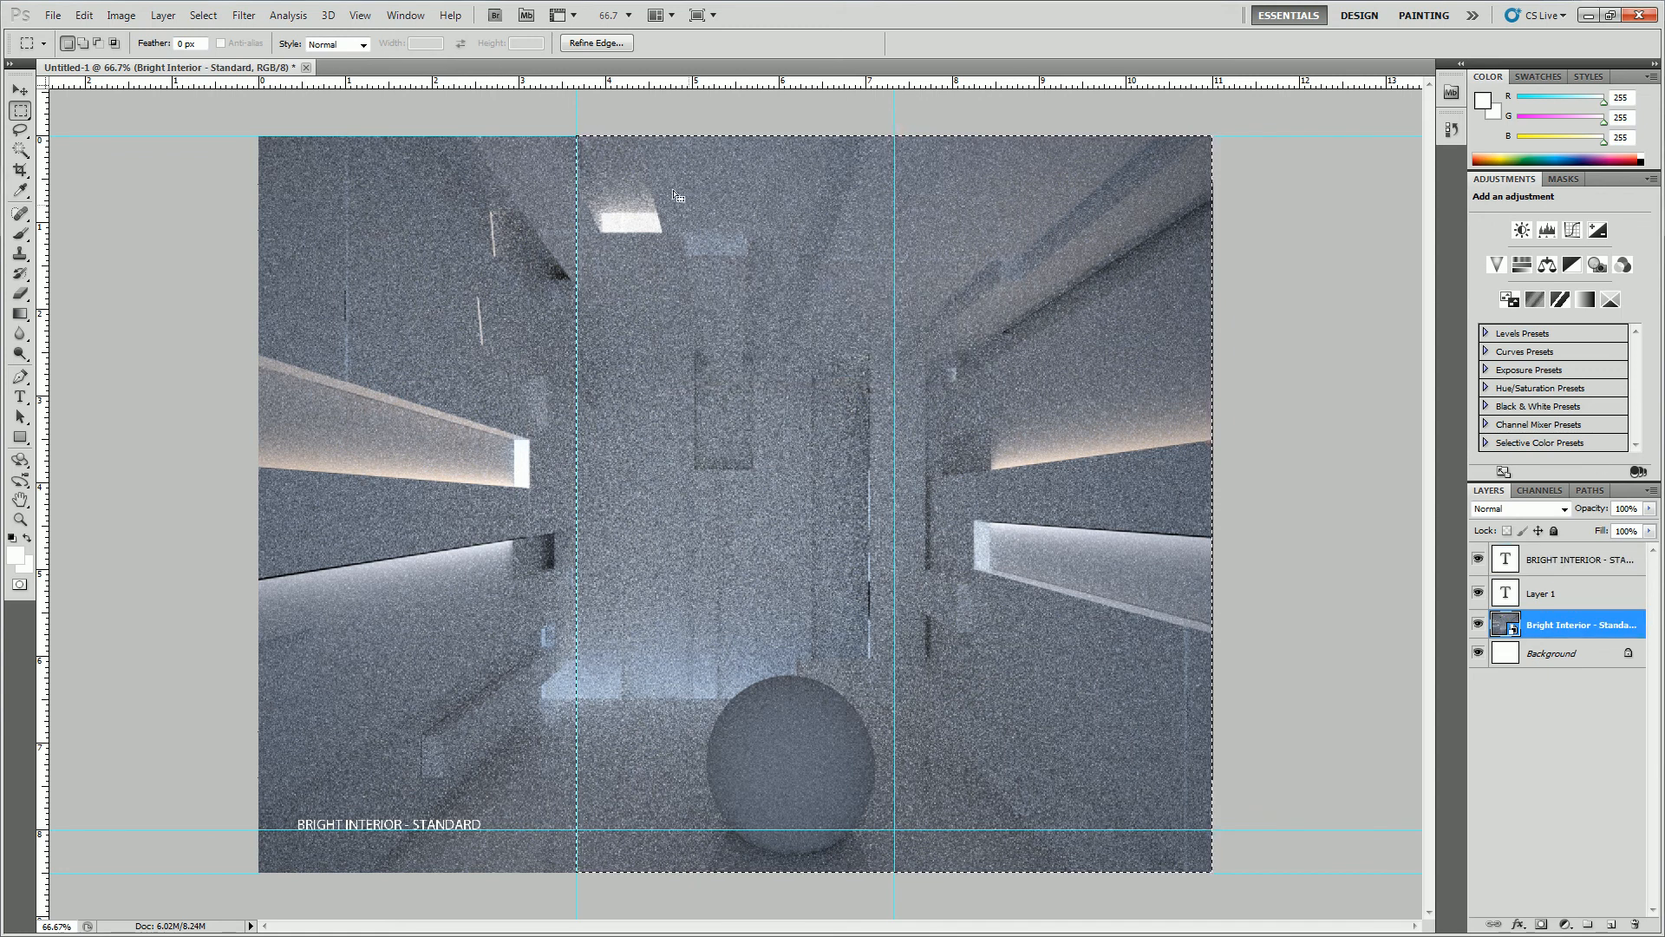
Rasterize the Bright Interior - Standard smart object layer.
{"action": "left_click", "coordinate": [163, 15]}
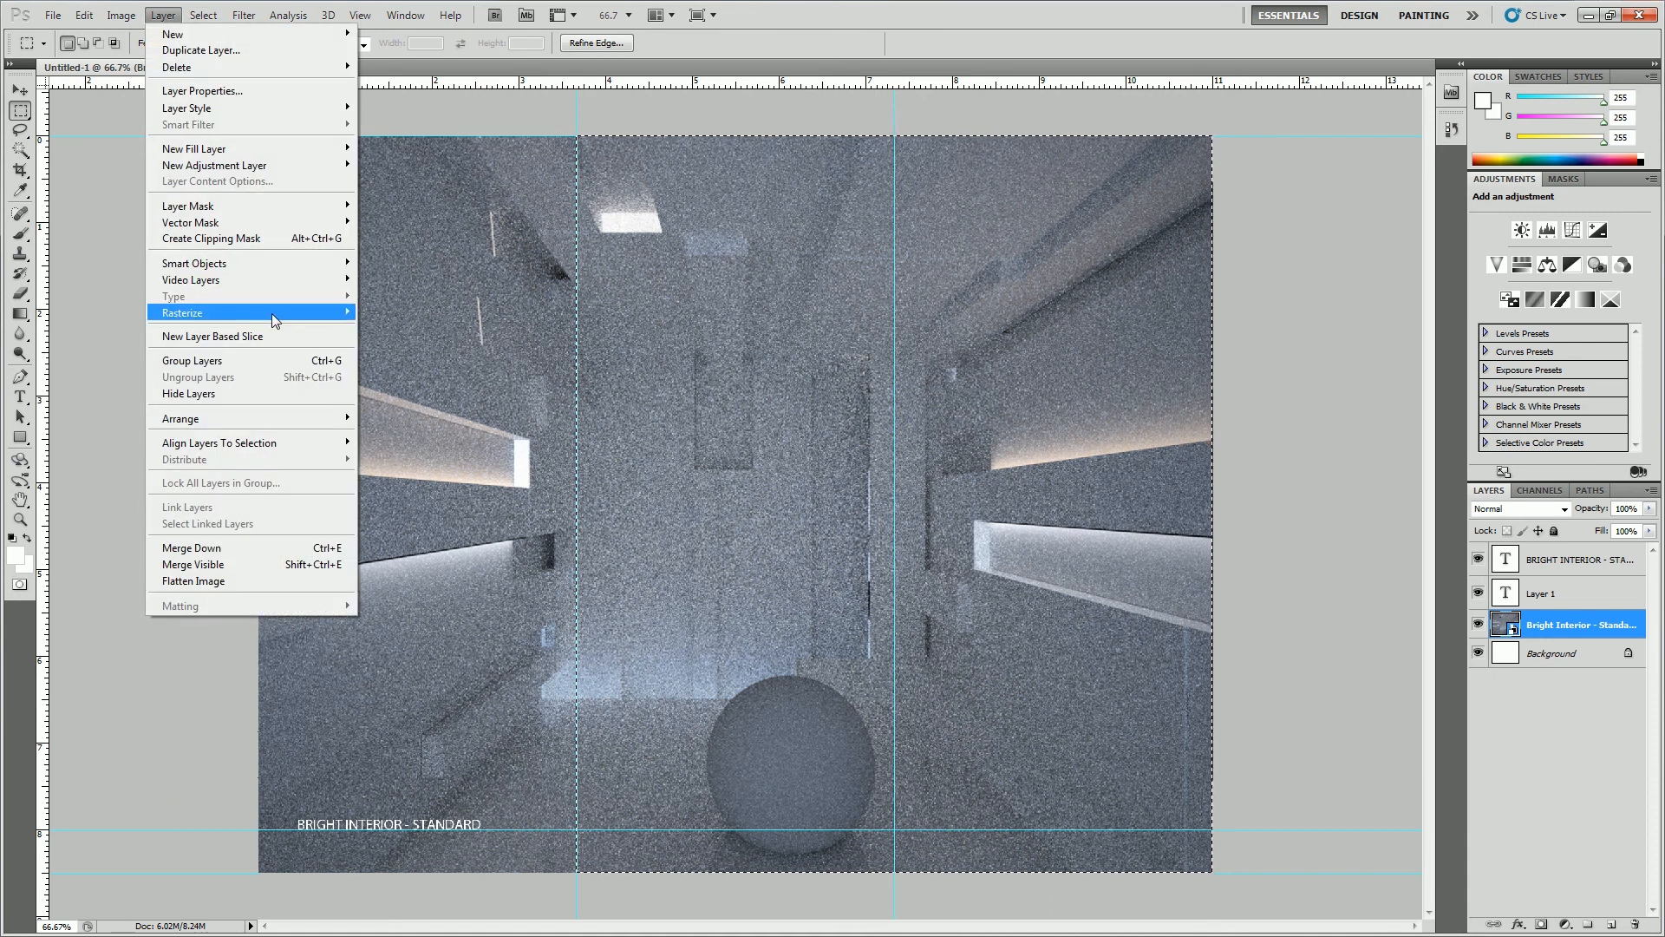
{"action": "mouse_move", "coordinate": [267, 314]}
{"action": "left_click", "coordinate": [105, 433]}
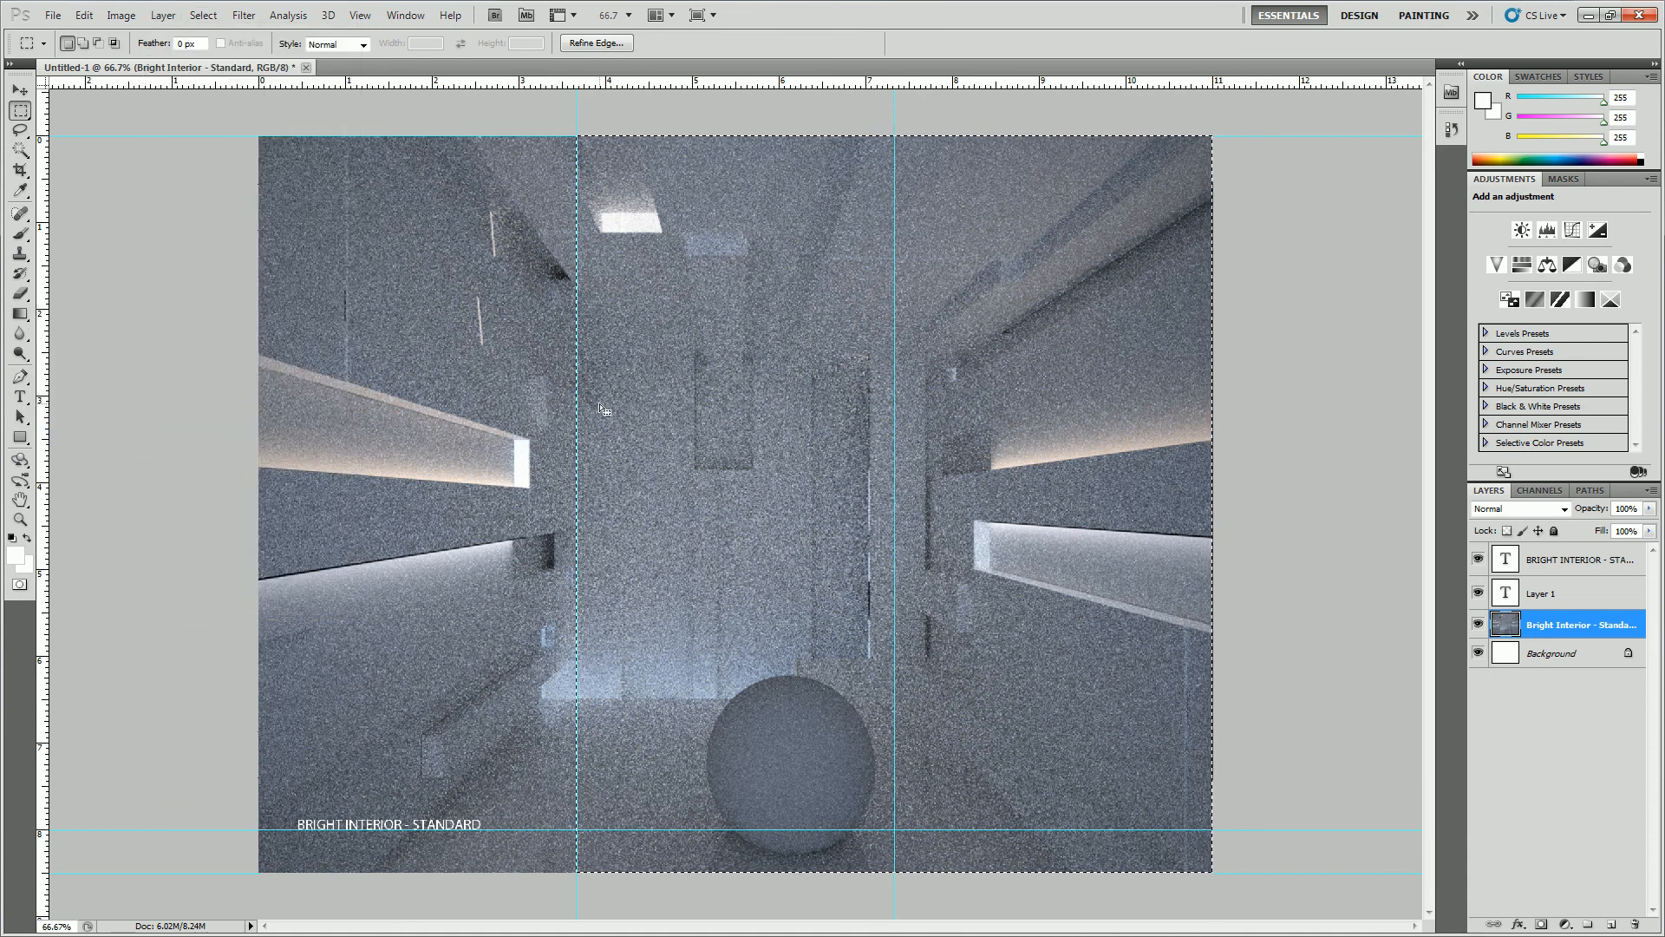
Delete the rendering's second and third columns, undo that deletion and clear the selection.
{"action": "key", "text": "Delete"}
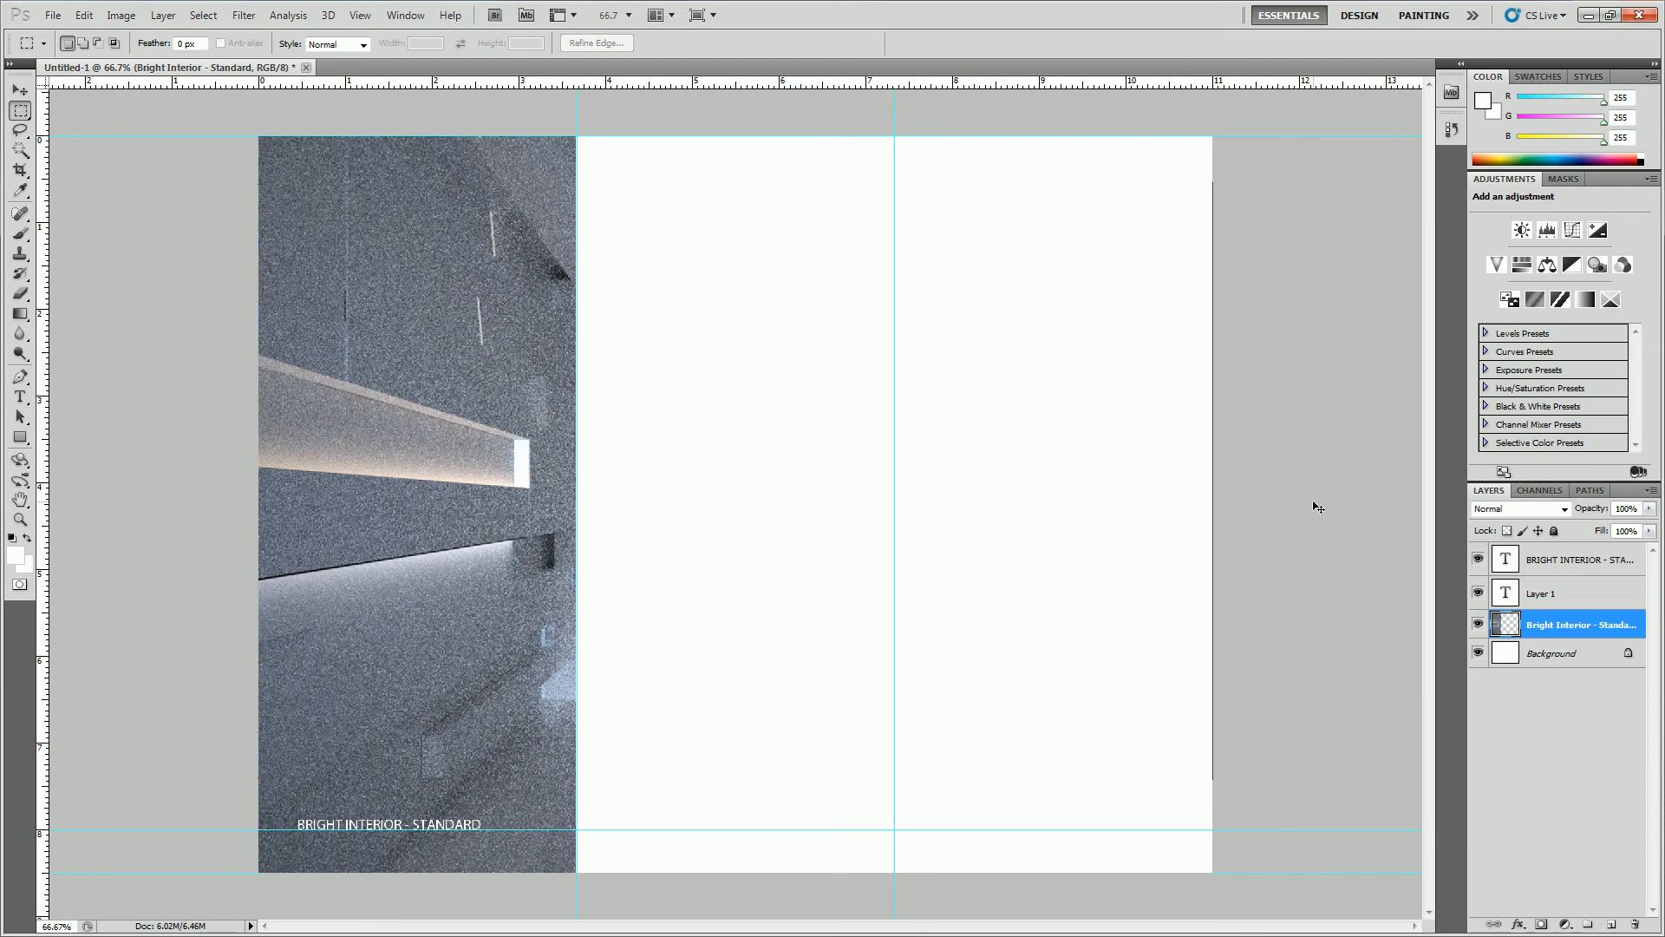
{"action": "key", "text": "ctrl+alt+z"}
{"action": "key", "text": "ctrl+alt+z"}
{"action": "left_click", "coordinate": [677, 150]}
Darken the rendering's middle column between the two vertical guides with Curves, input 96 to output 47, and deselect it.
{"action": "left_click_drag", "start_coordinate": [572, 119], "coordinate": [895, 871]}
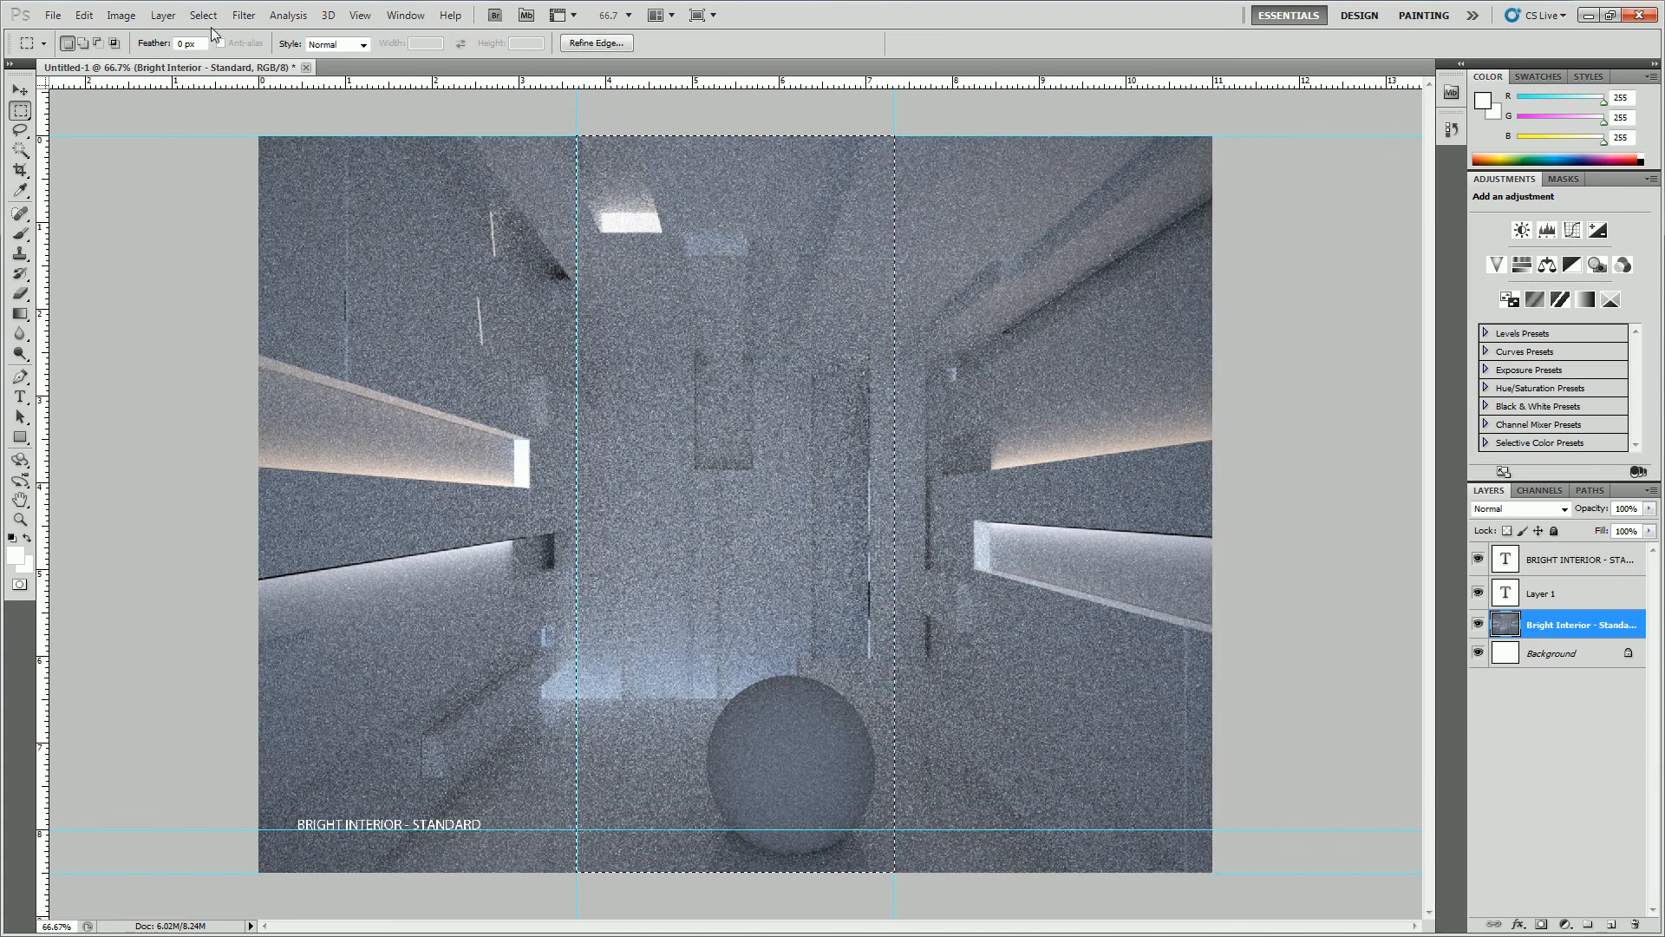
{"action": "key", "text": "ctrl+m"}
{"action": "left_click_drag", "start_coordinate": [776, 384], "coordinate": [781, 420]}
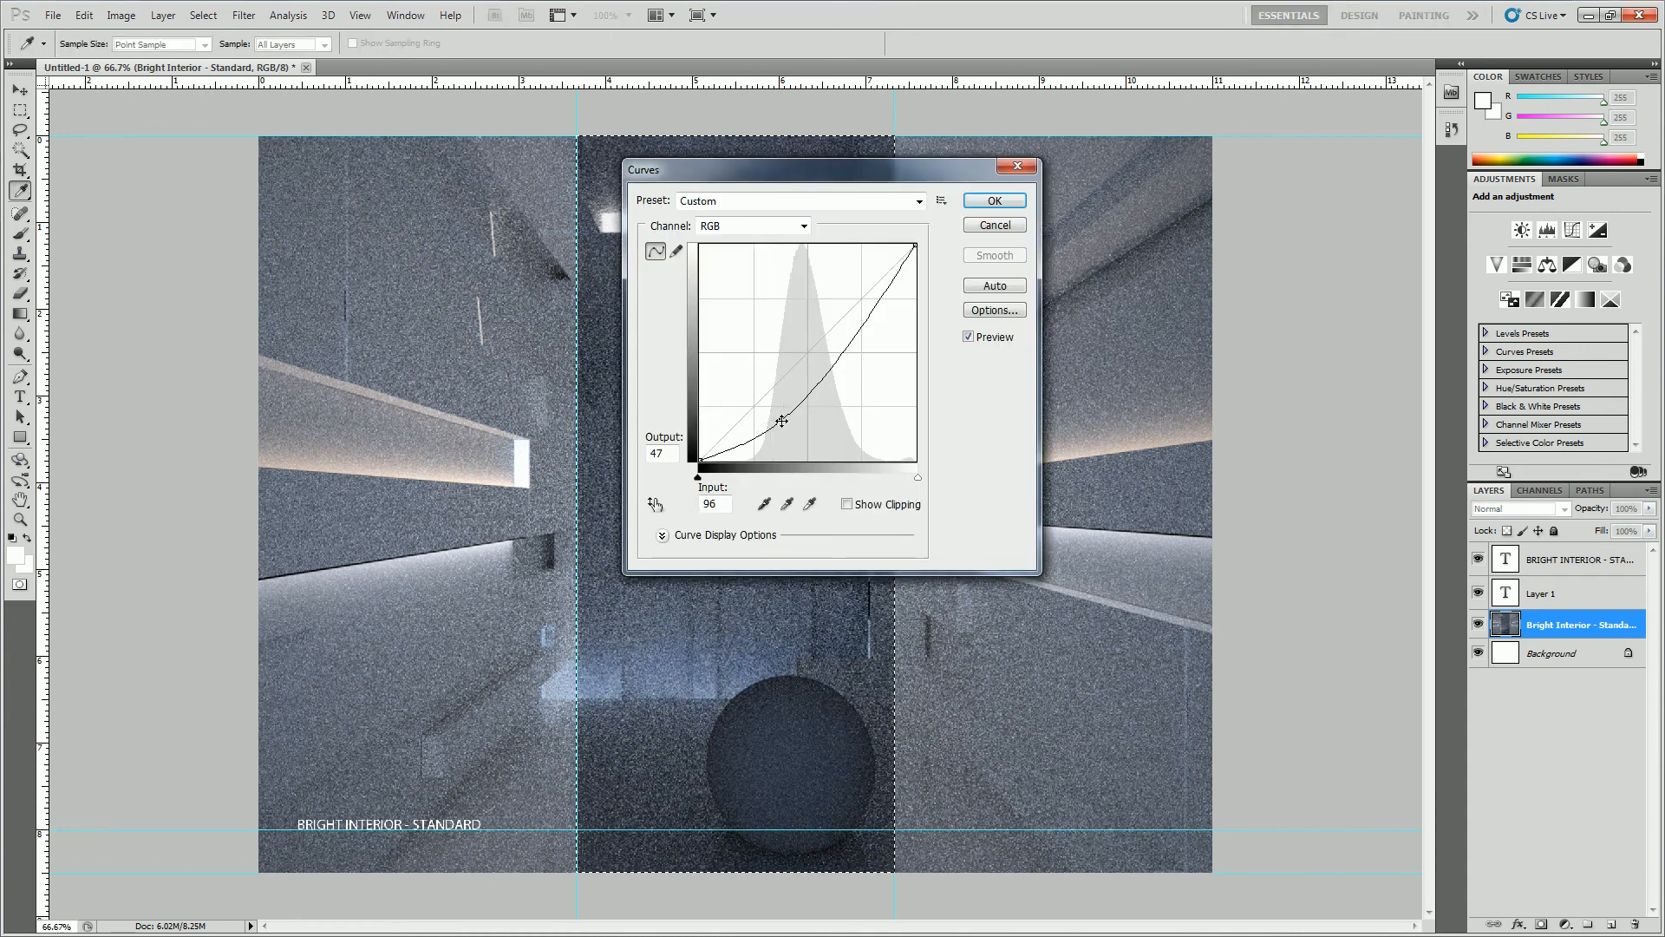
{"action": "left_click", "coordinate": [993, 201]}
{"action": "key", "text": "ctrl+d"}
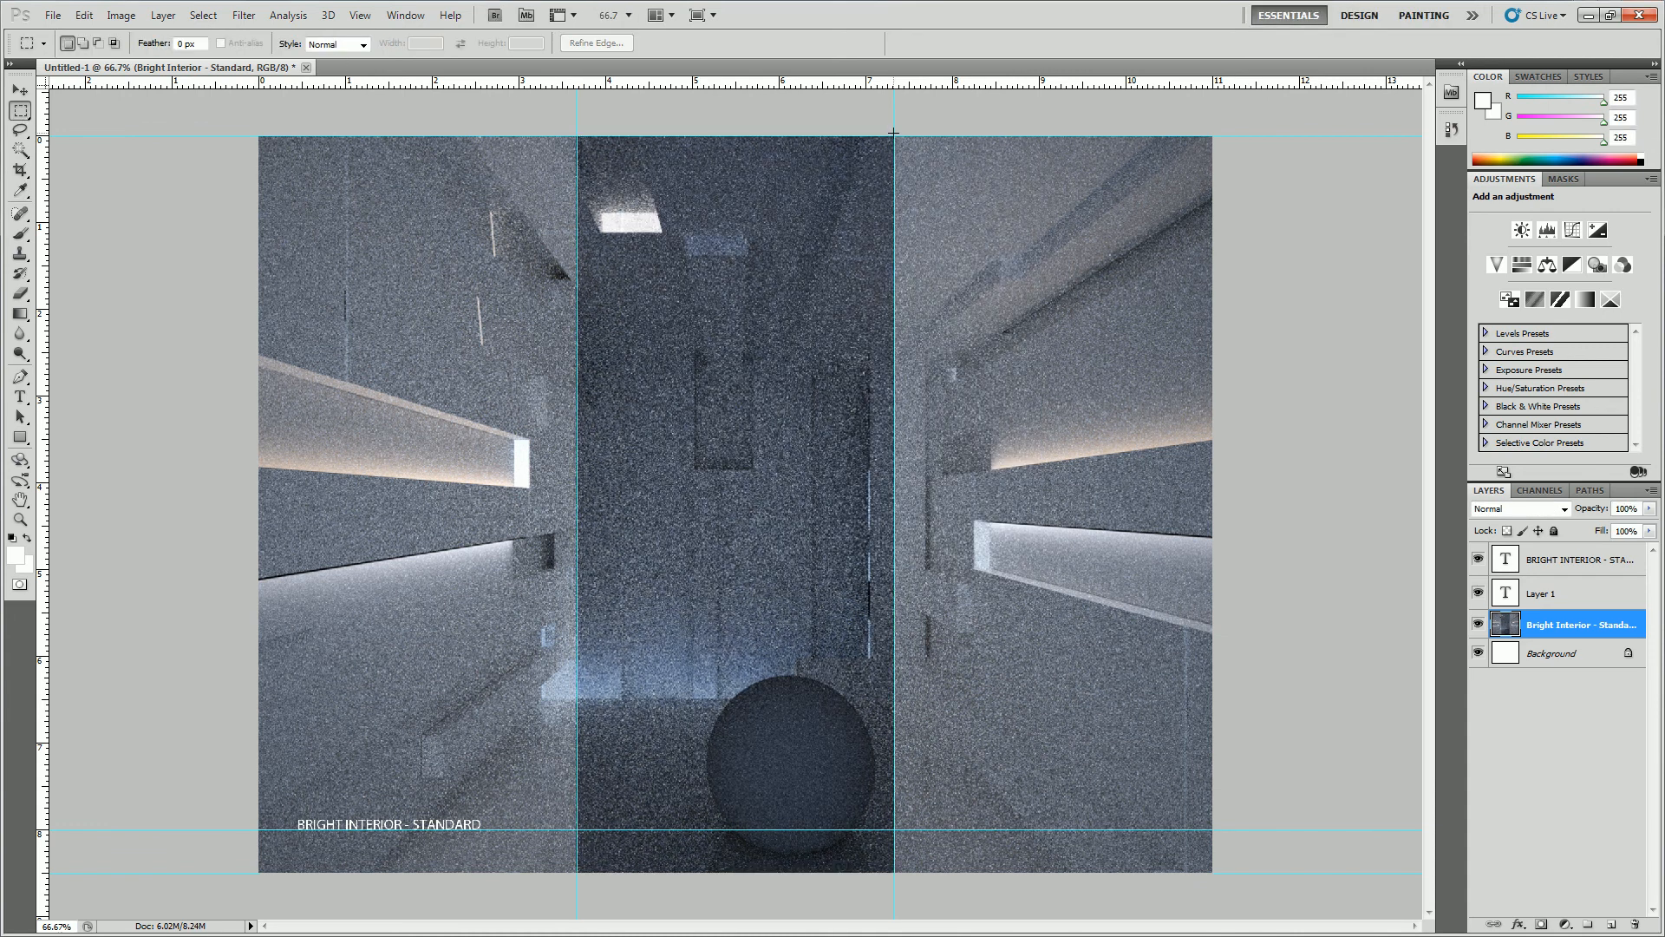
Select the rendering's third column from the second vertical guide to the page edge, and view it briefly with guides hidden.
{"action": "left_click_drag", "start_coordinate": [1060, 512], "coordinate": [1221, 865]}
{"action": "key", "text": "ctrl+h"}
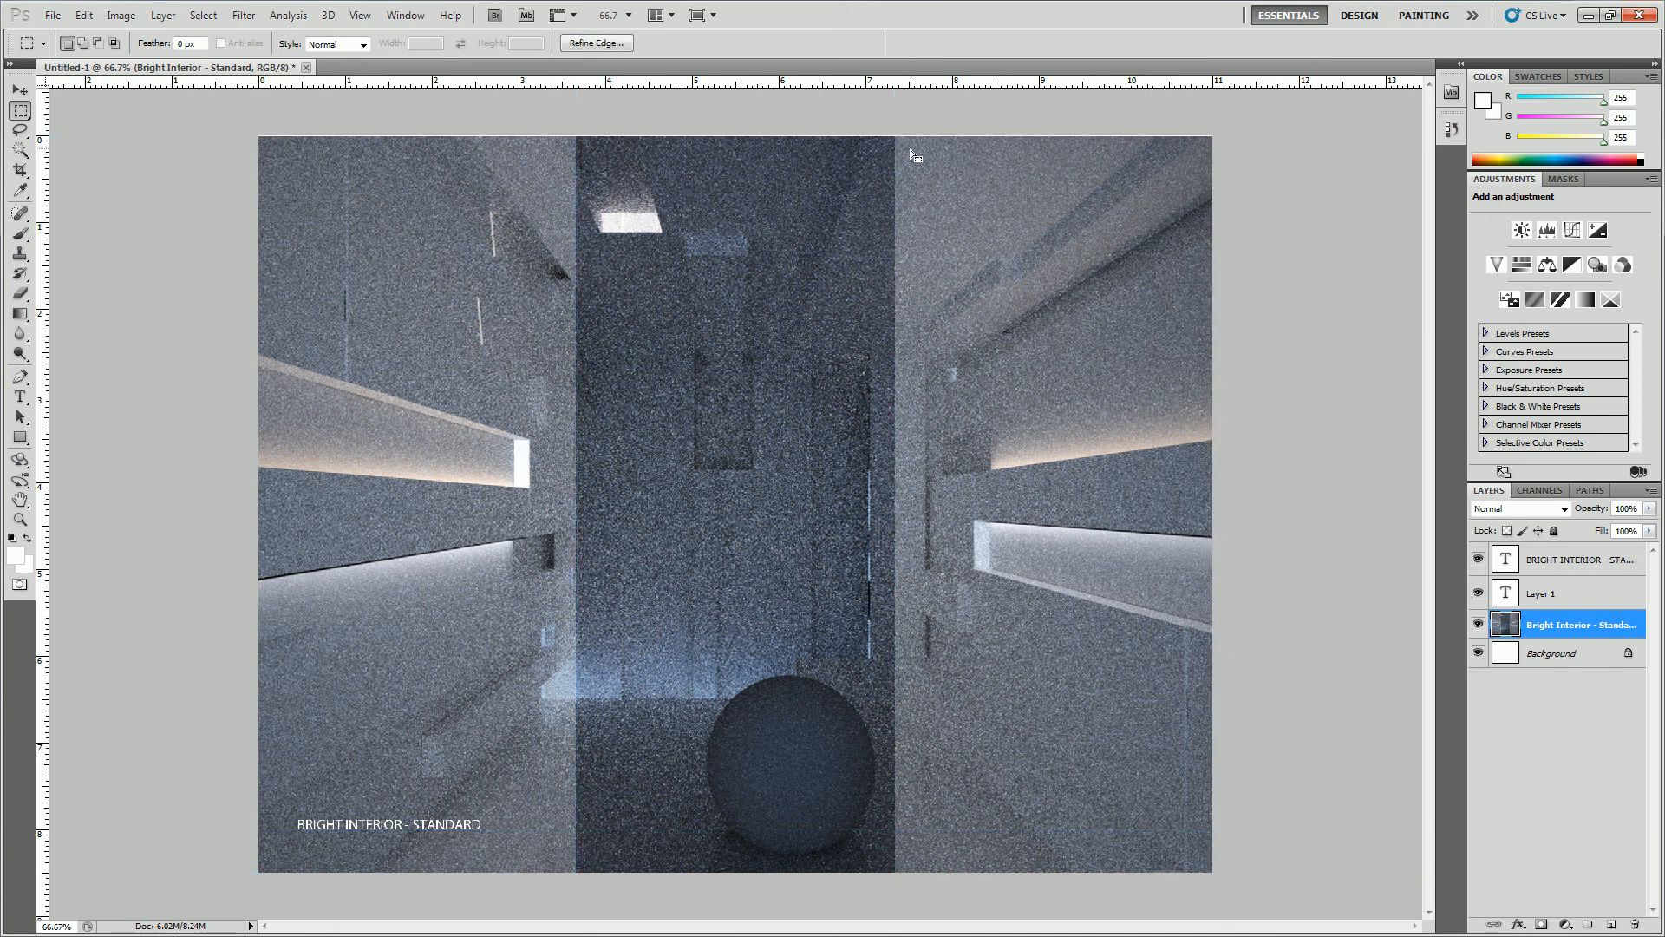
{"action": "key", "text": "ctrl+h"}
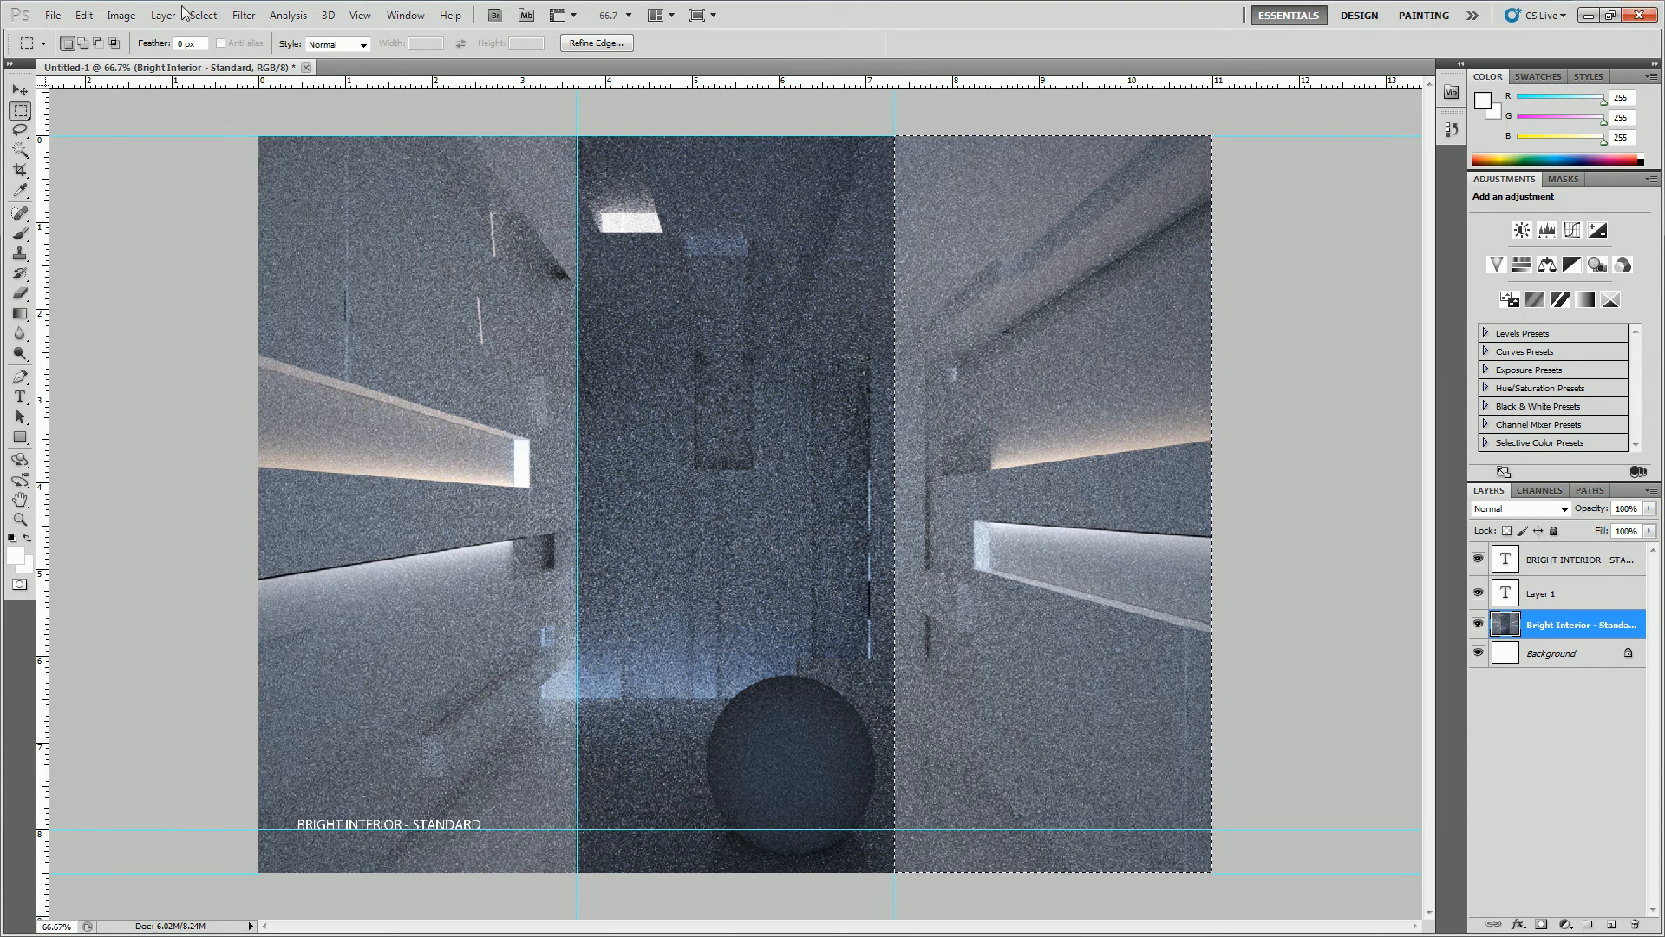
Colorize the selected third column with Hue/Saturation at hue 58, saturation 0 and lightness -2, and deselect it.
{"action": "left_click", "coordinate": [120, 15]}
{"action": "mouse_move", "coordinate": [217, 56]}
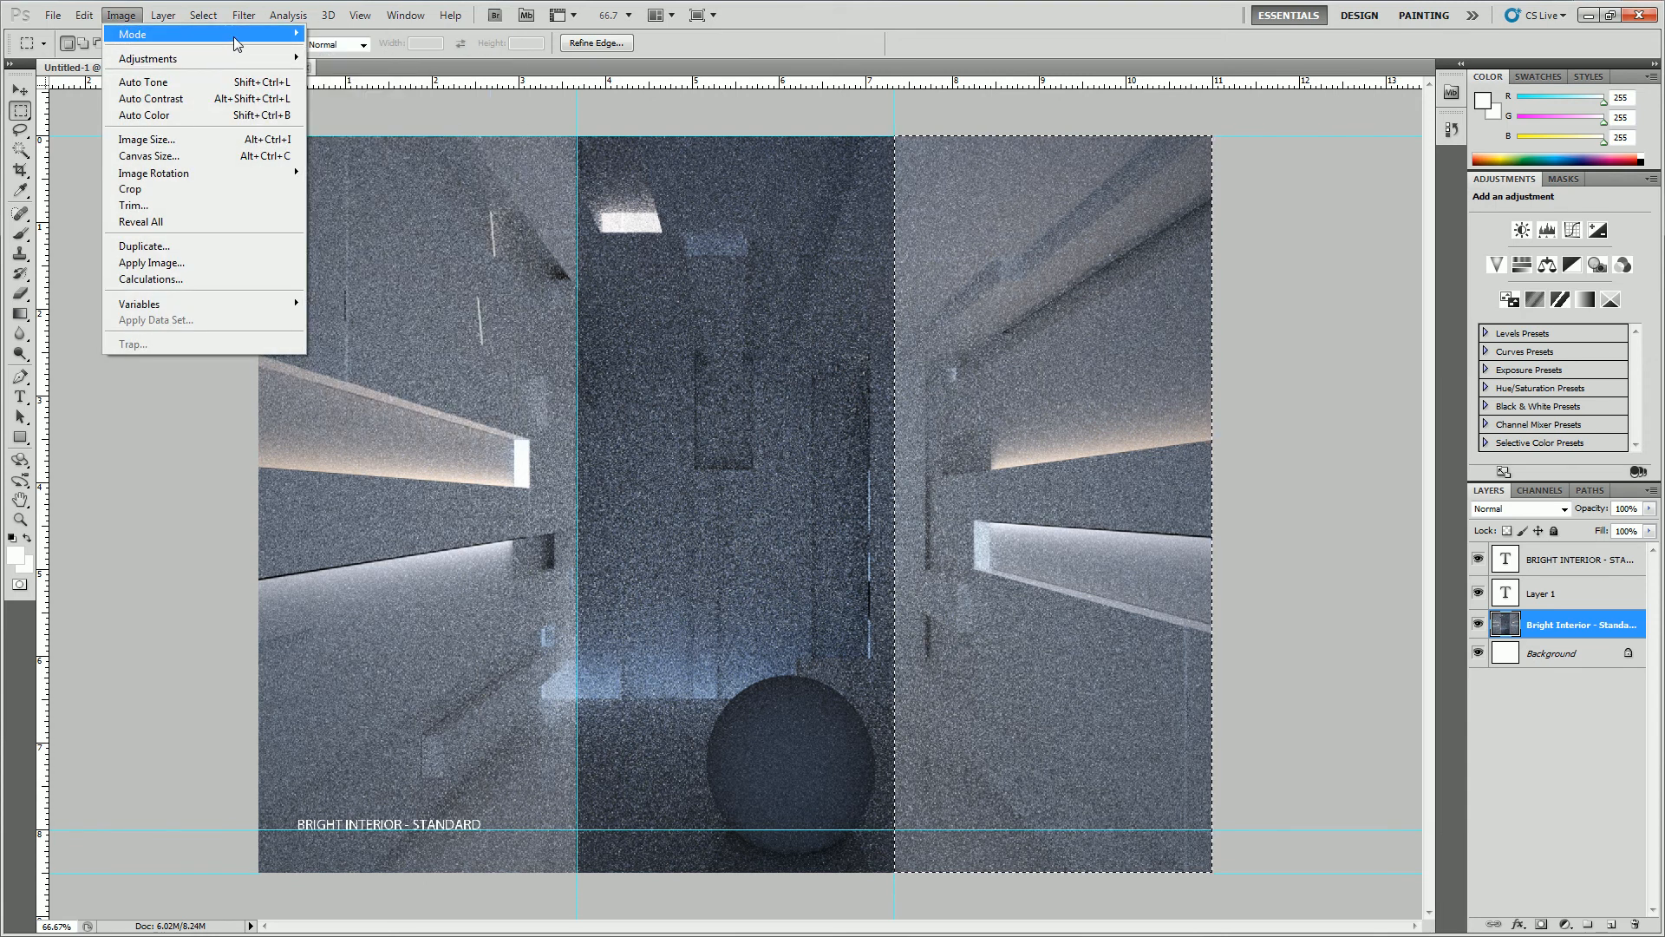
{"action": "left_click", "coordinate": [387, 148]}
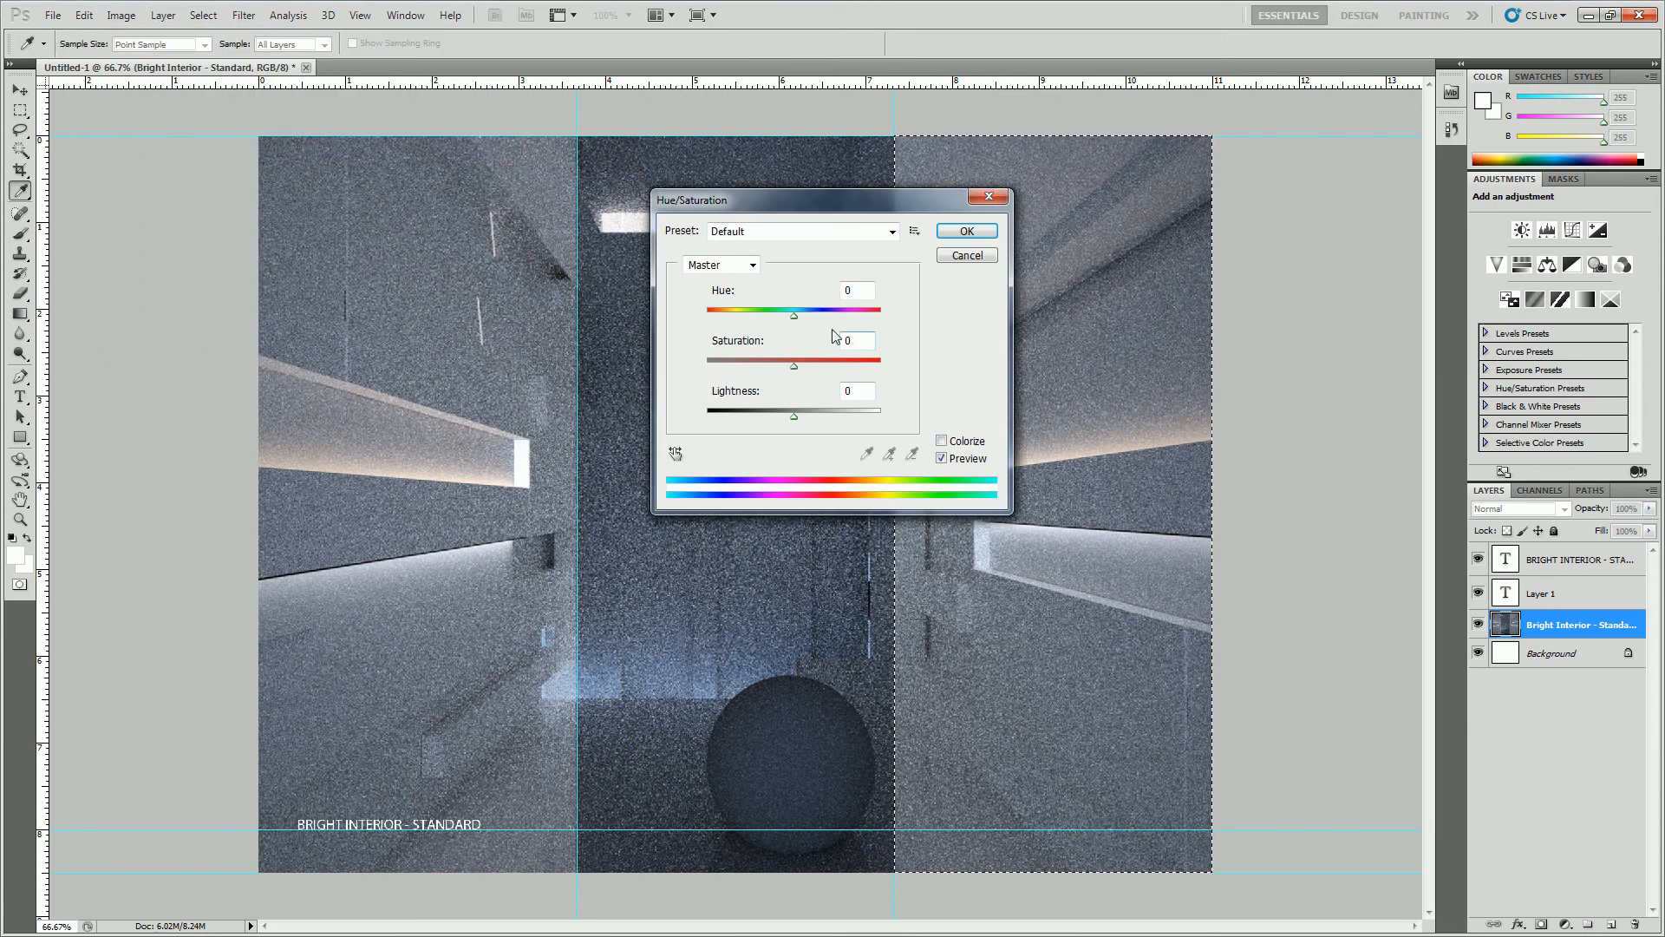
{"action": "left_click_drag", "start_coordinate": [789, 317], "coordinate": [784, 318]}
{"action": "left_click", "coordinate": [941, 441]}
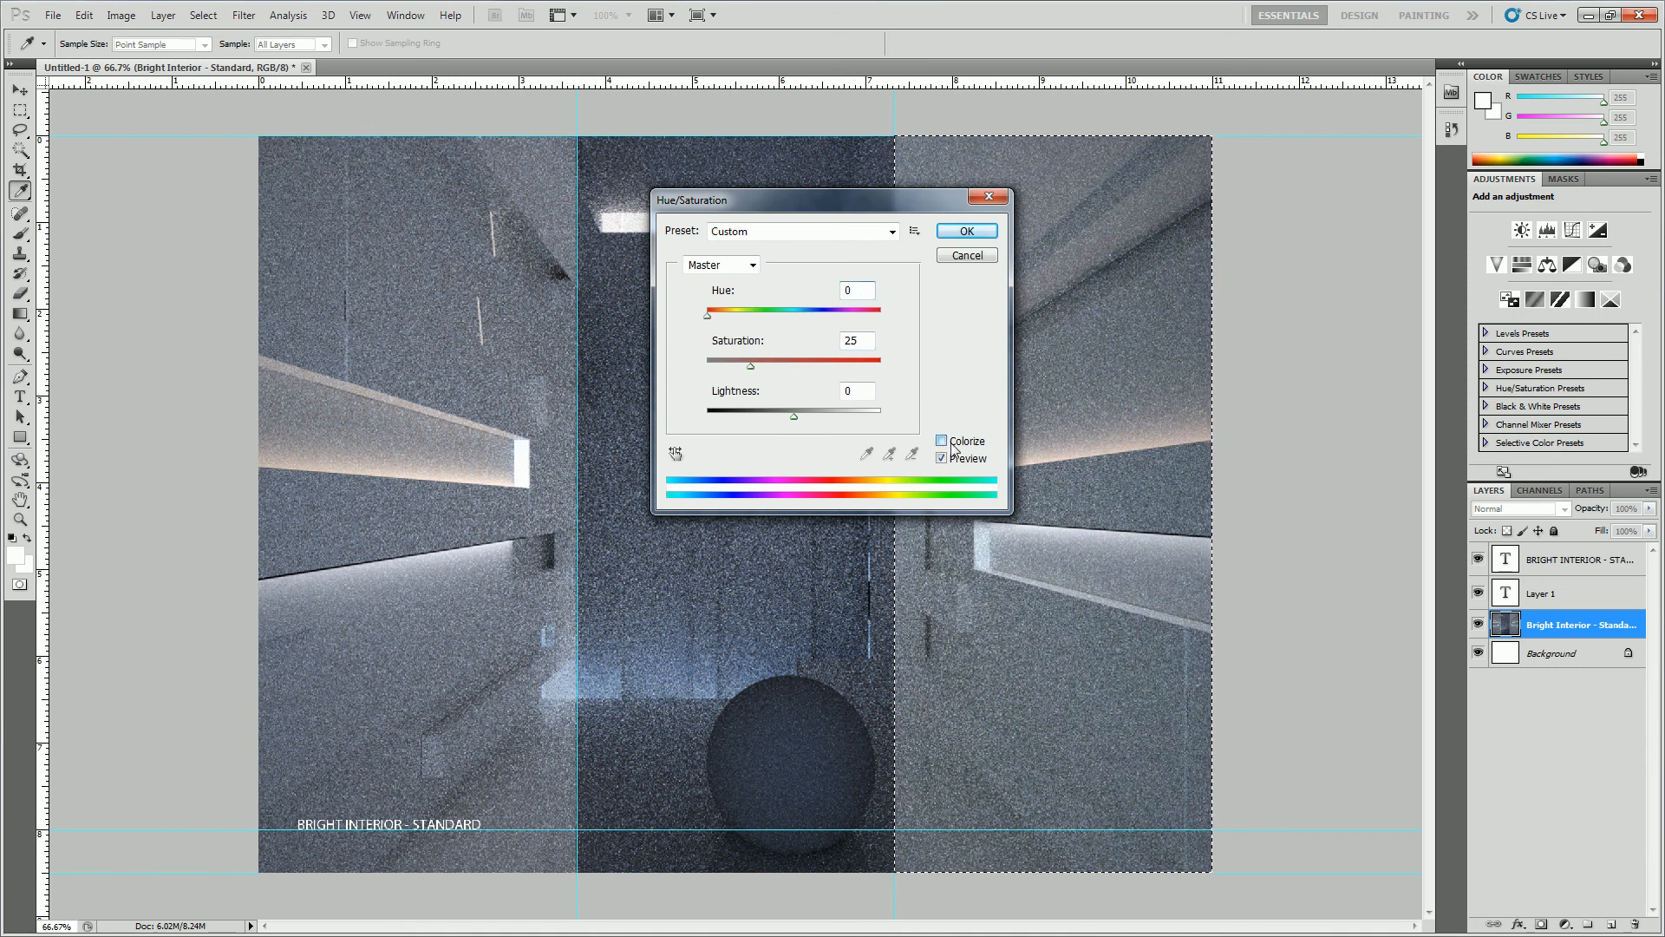
{"action": "left_click", "coordinate": [736, 317]}
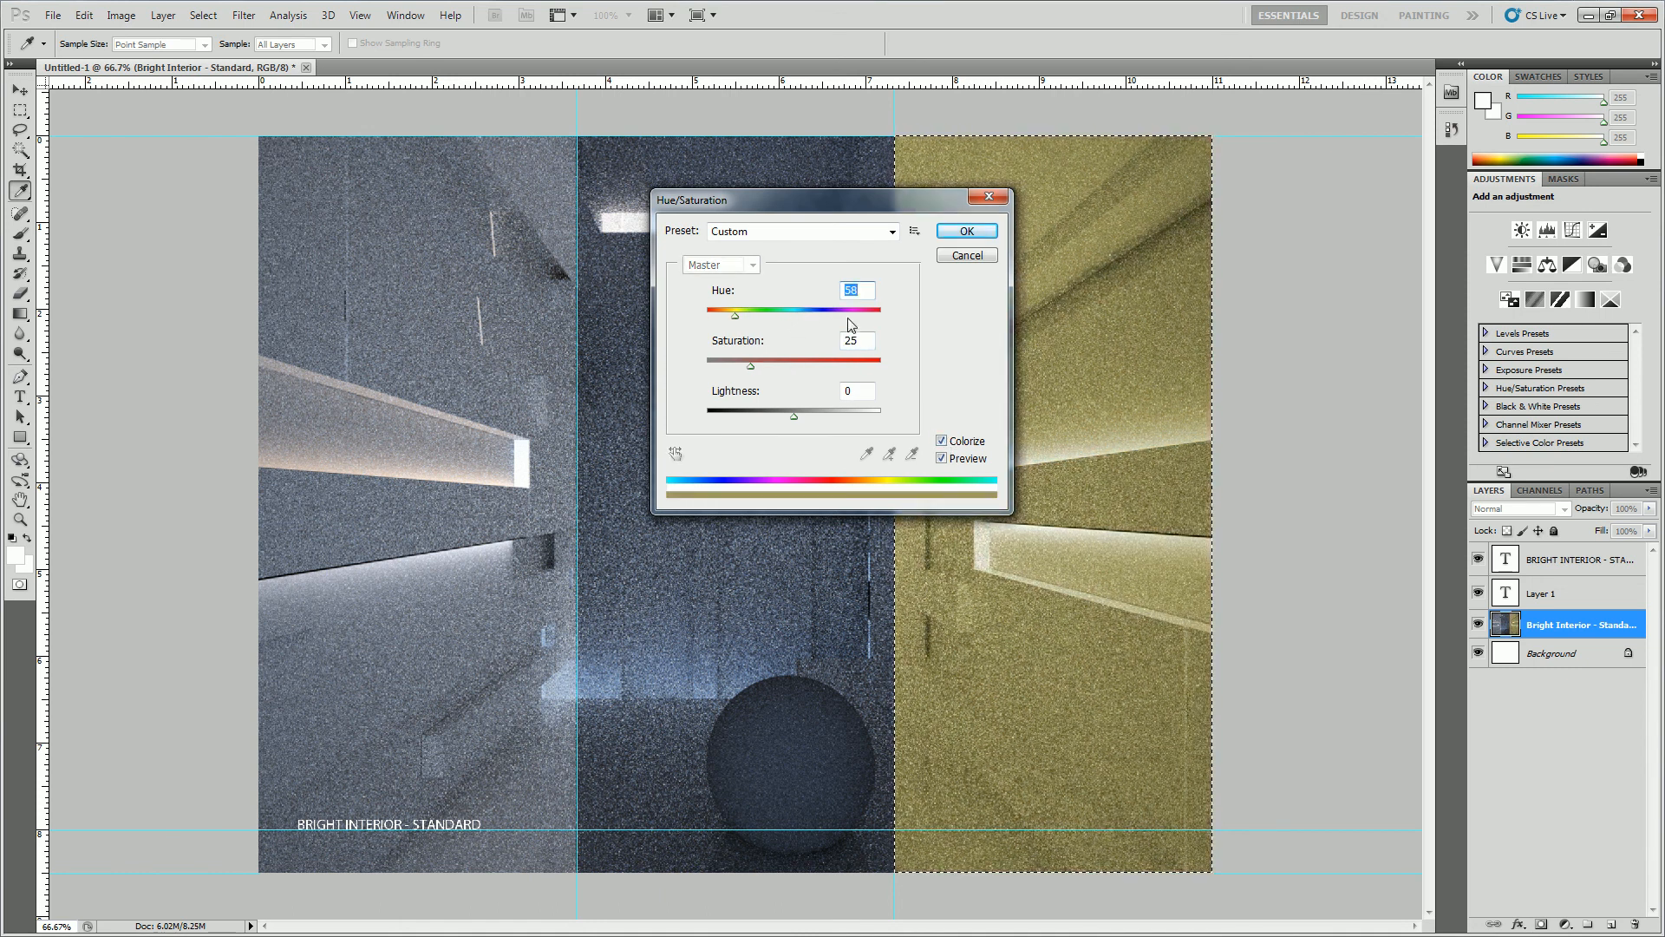
{"action": "left_click", "coordinate": [793, 415]}
{"action": "left_click_drag", "start_coordinate": [751, 365], "coordinate": [705, 361]}
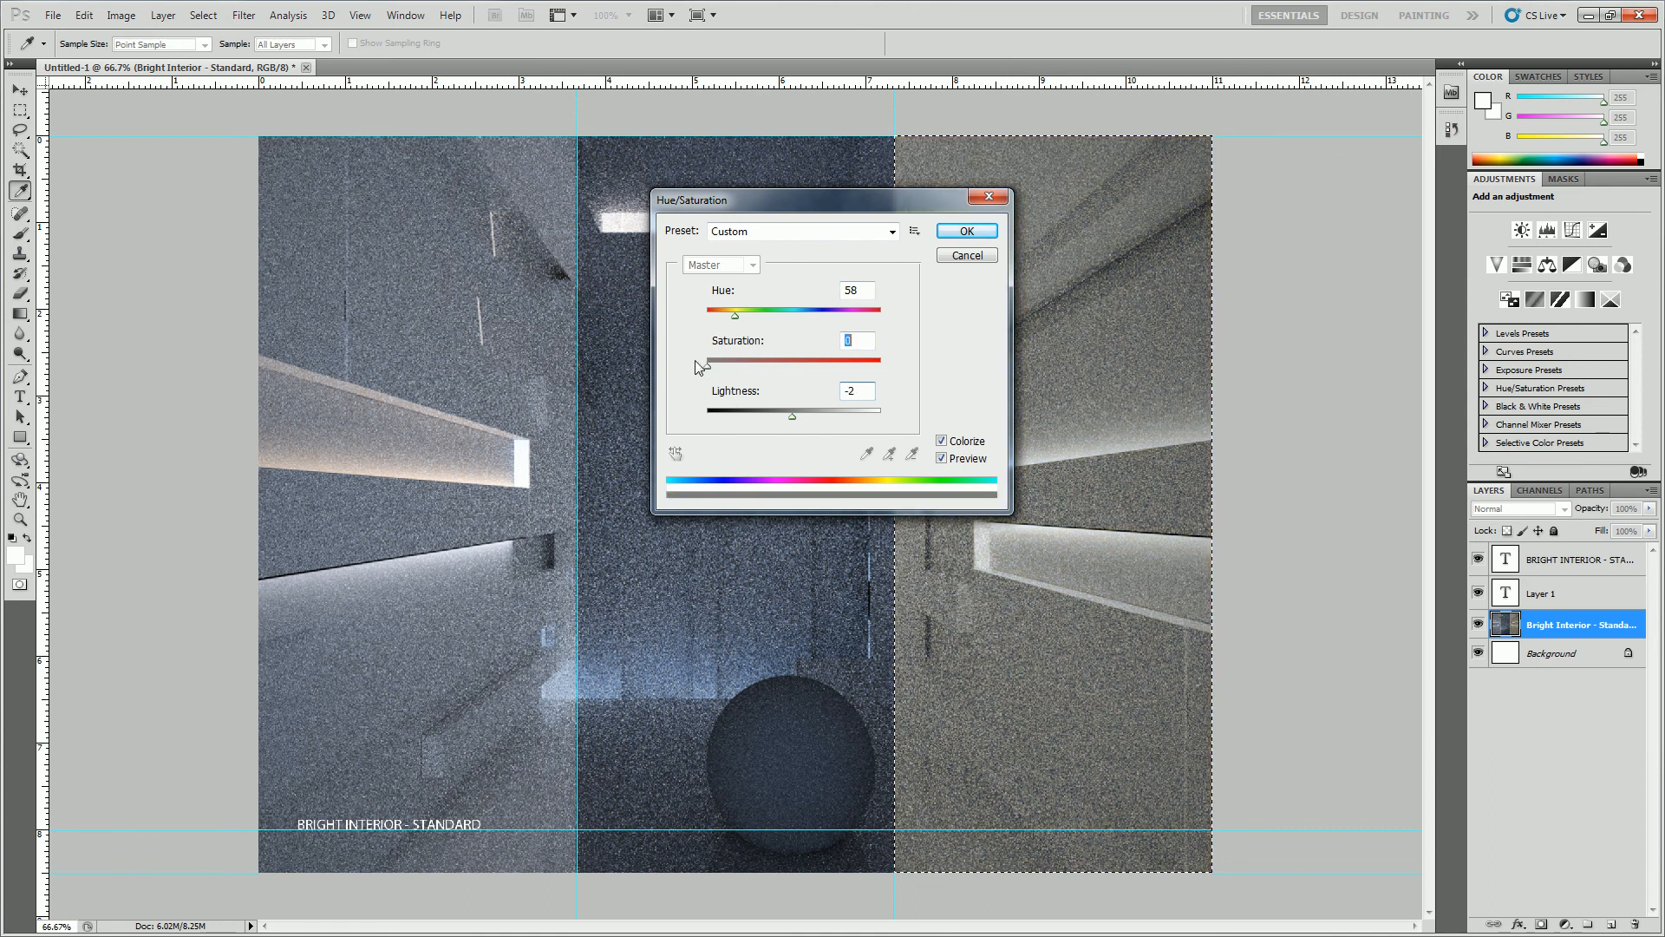
{"action": "left_click", "coordinate": [967, 231]}
{"action": "key", "text": "ctrl+d"}
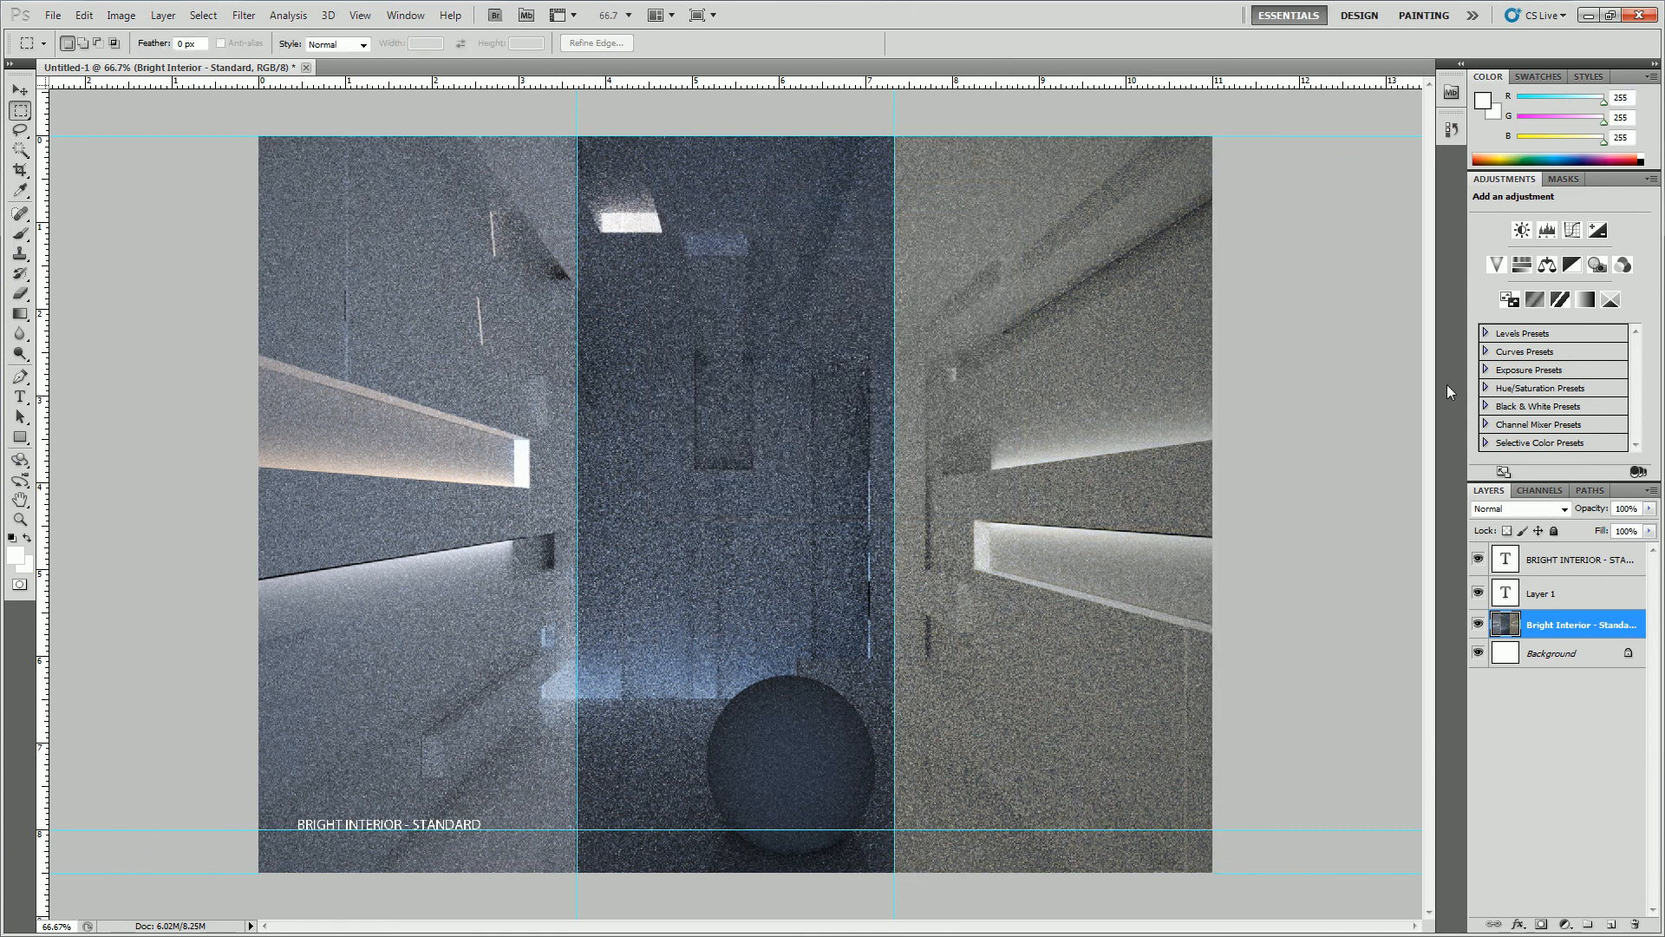